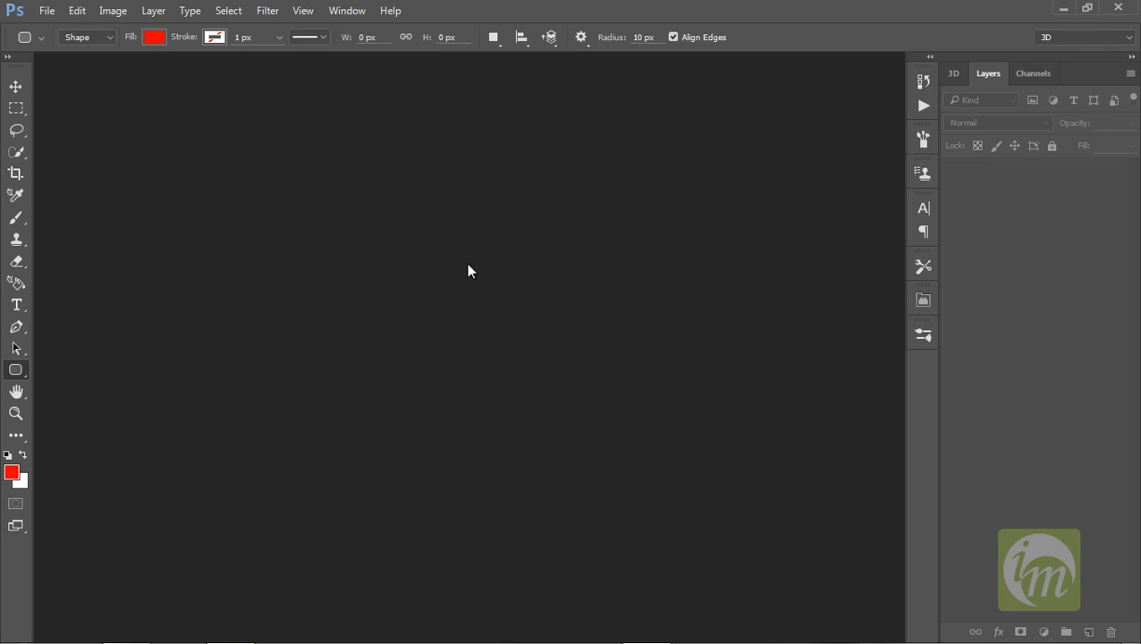
Create a new A4 document named "cartoon" at 300 pixels/inch in RGB Color with a white background
{"action": "left_click", "coordinate": [47, 11]}
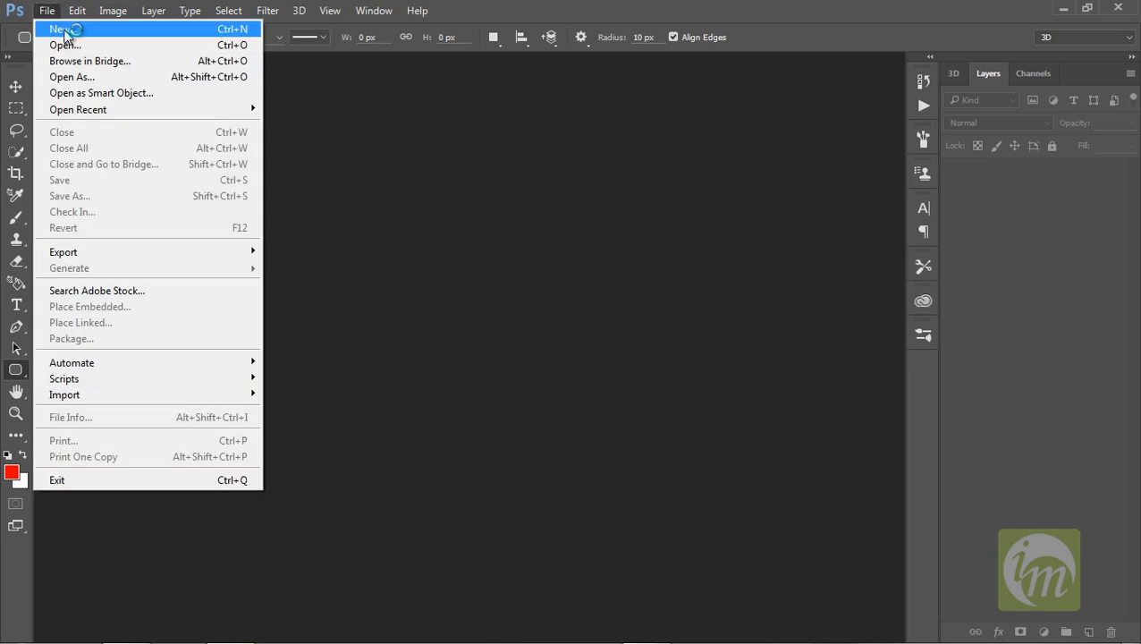
{"action": "left_click", "coordinate": [61, 32]}
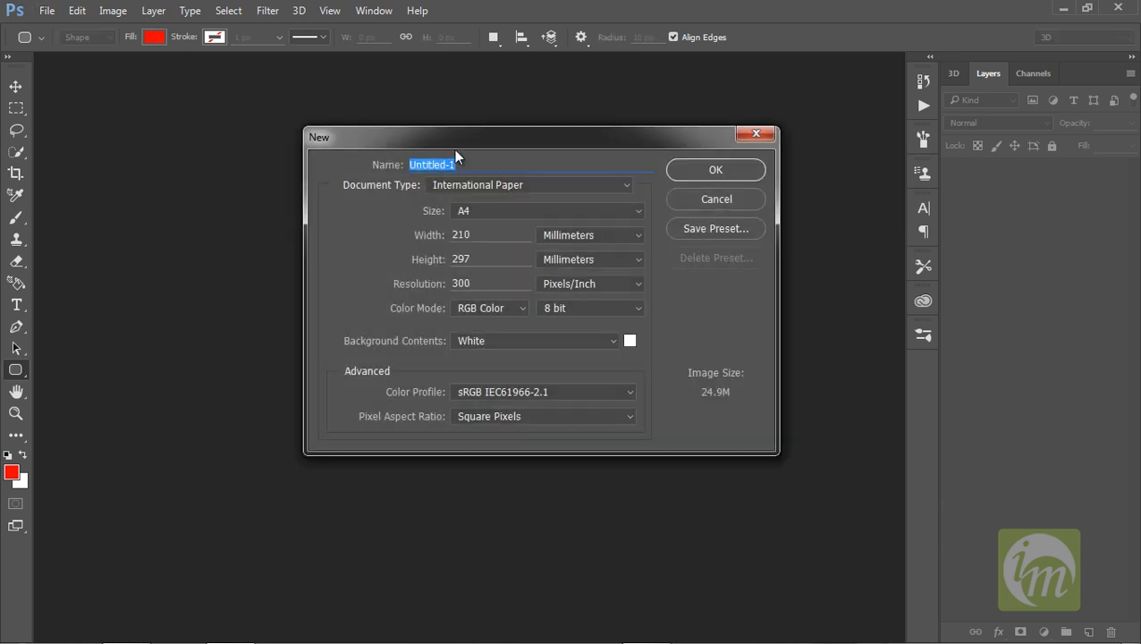
{"action": "left_click_drag", "start_coordinate": [453, 146], "coordinate": [399, 135]}
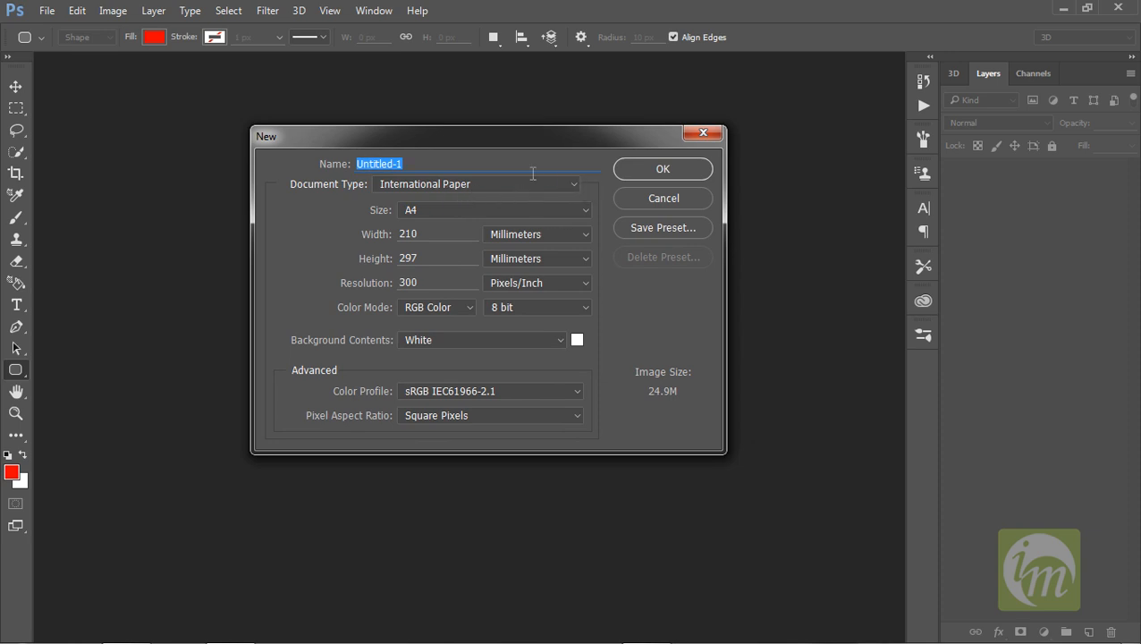
{"action": "key", "text": "BackSpace"}
{"action": "type", "text": "cartoon"}
{"action": "left_click", "coordinate": [659, 174]}
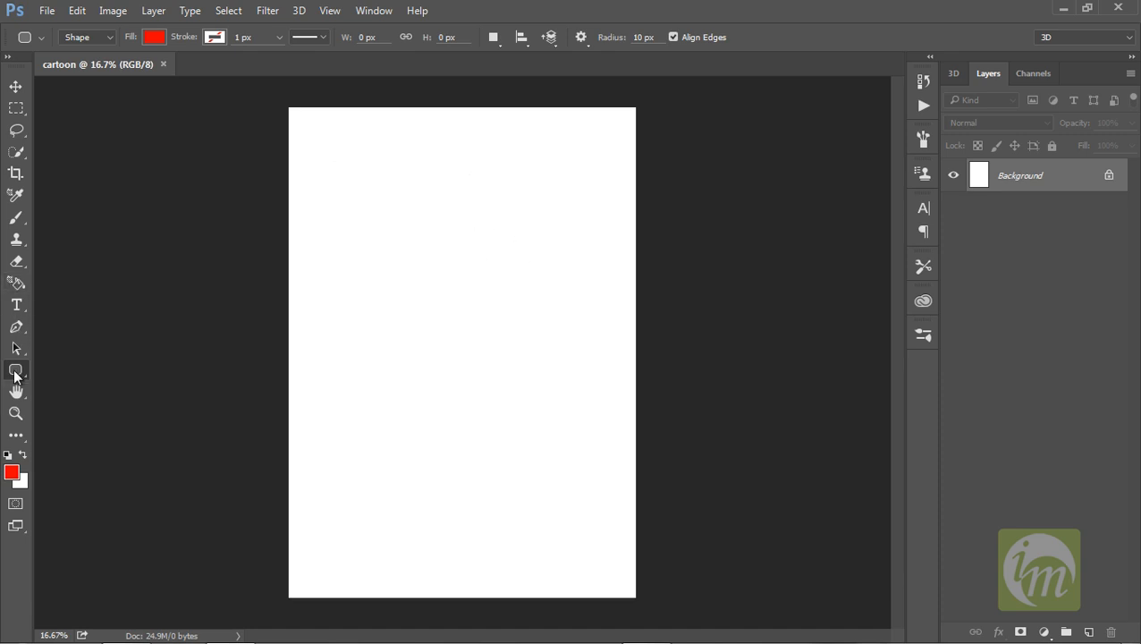
Draw an ellipse about 1043 by 1104 px in the upper middle of the page for the character's body
{"action": "left_click_drag", "start_coordinate": [16, 374], "coordinate": [45, 370]}
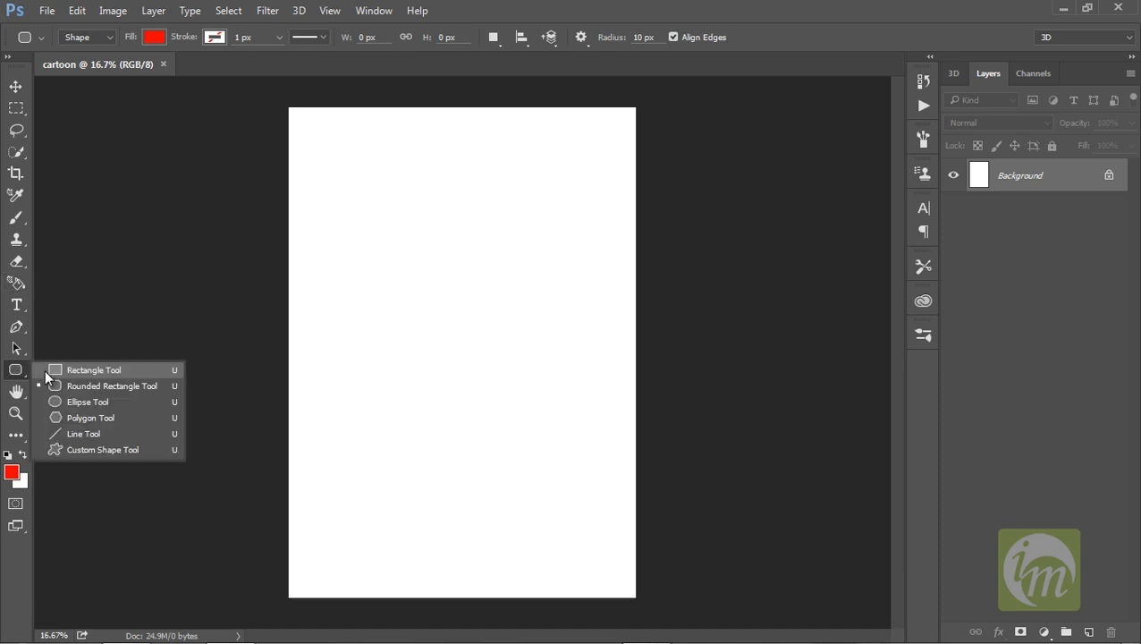
{"action": "left_click", "coordinate": [96, 403]}
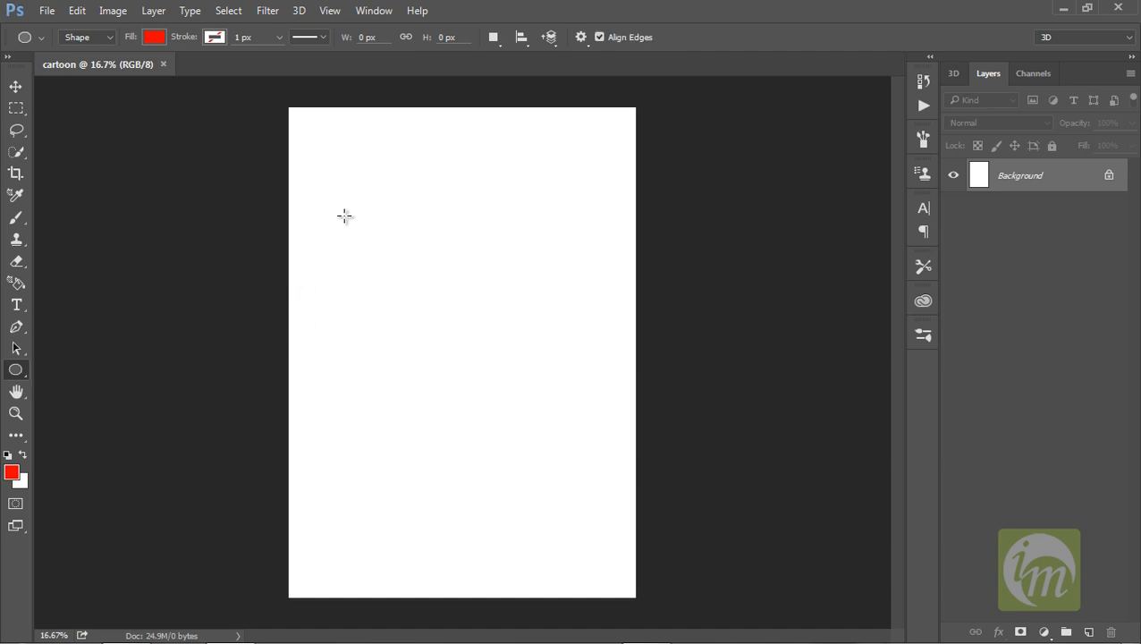
{"action": "left_click_drag", "start_coordinate": [357, 230], "coordinate": [503, 386]}
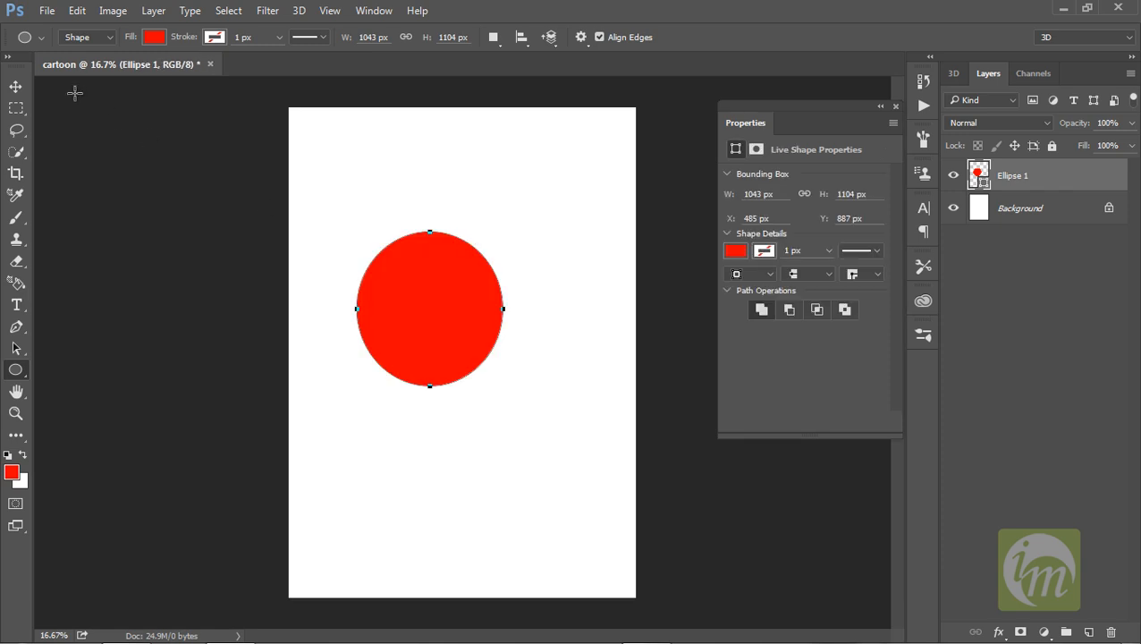
Apply the pure red swatch as the large ellipse's fill and move the ellipse to the page's horizontal centre
{"action": "left_click", "coordinate": [18, 86]}
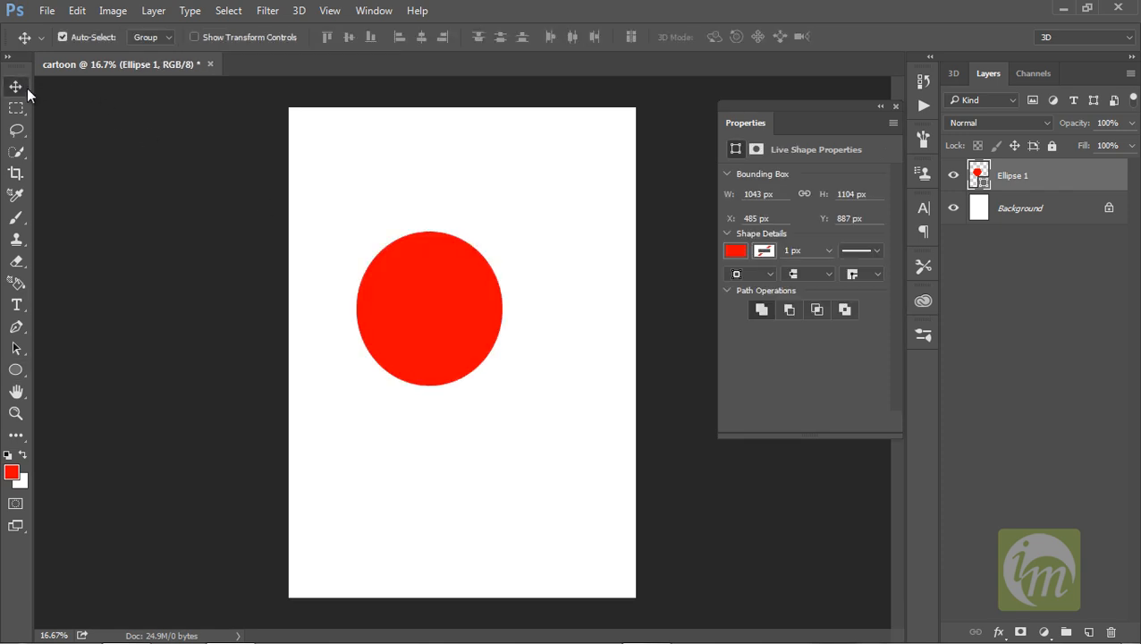
{"action": "left_click", "coordinate": [735, 252]}
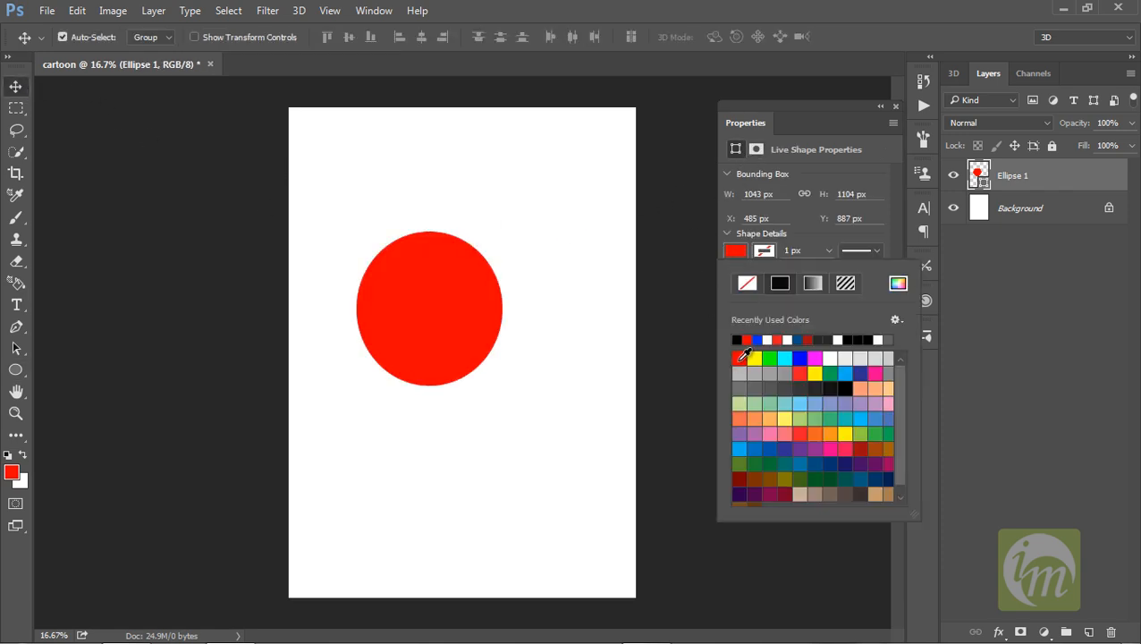
{"action": "left_click", "coordinate": [741, 356]}
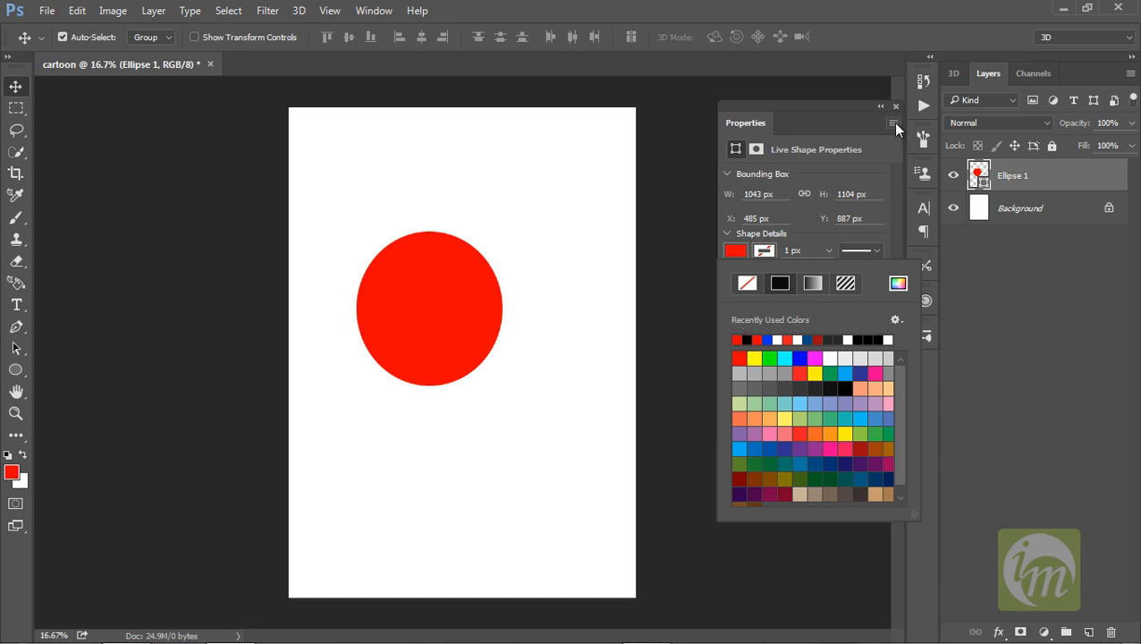
{"action": "left_click", "coordinate": [895, 106]}
{"action": "left_click_drag", "start_coordinate": [413, 282], "coordinate": [442, 306]}
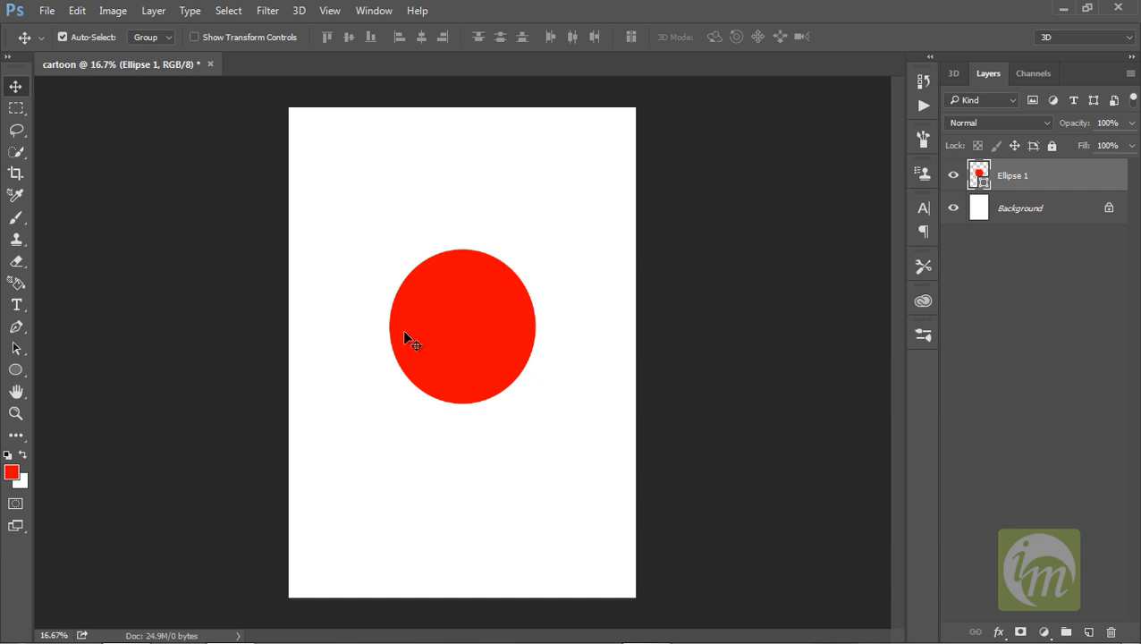
Draw a small ellipse about 289 by 325 px on the left half of the red body for an eye
{"action": "left_click", "coordinate": [17, 370]}
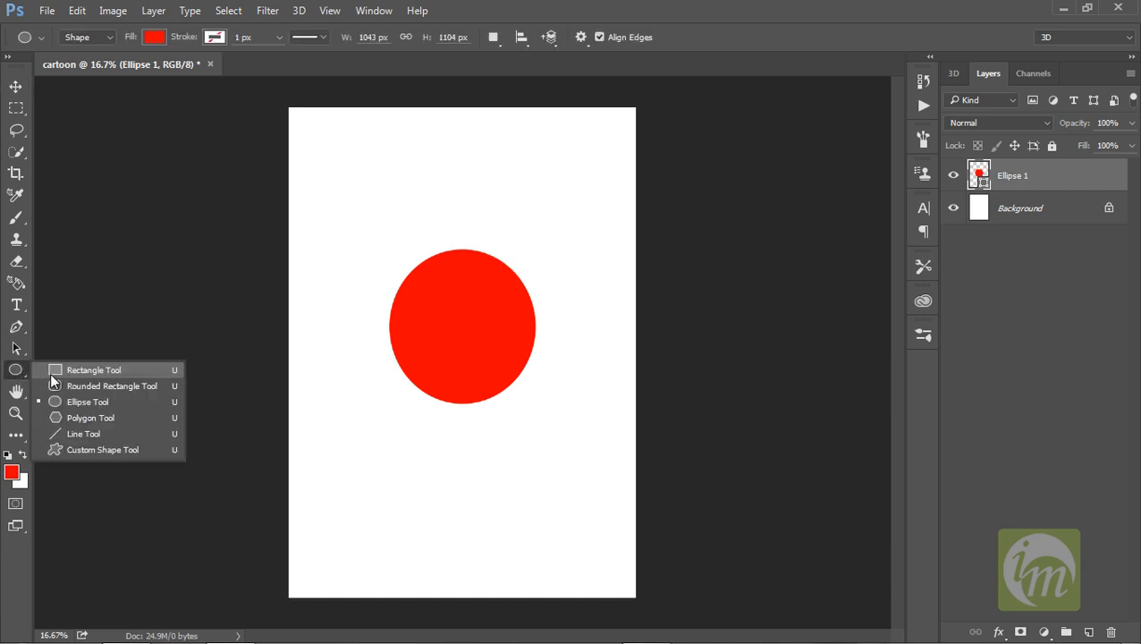
{"action": "left_click", "coordinate": [57, 401]}
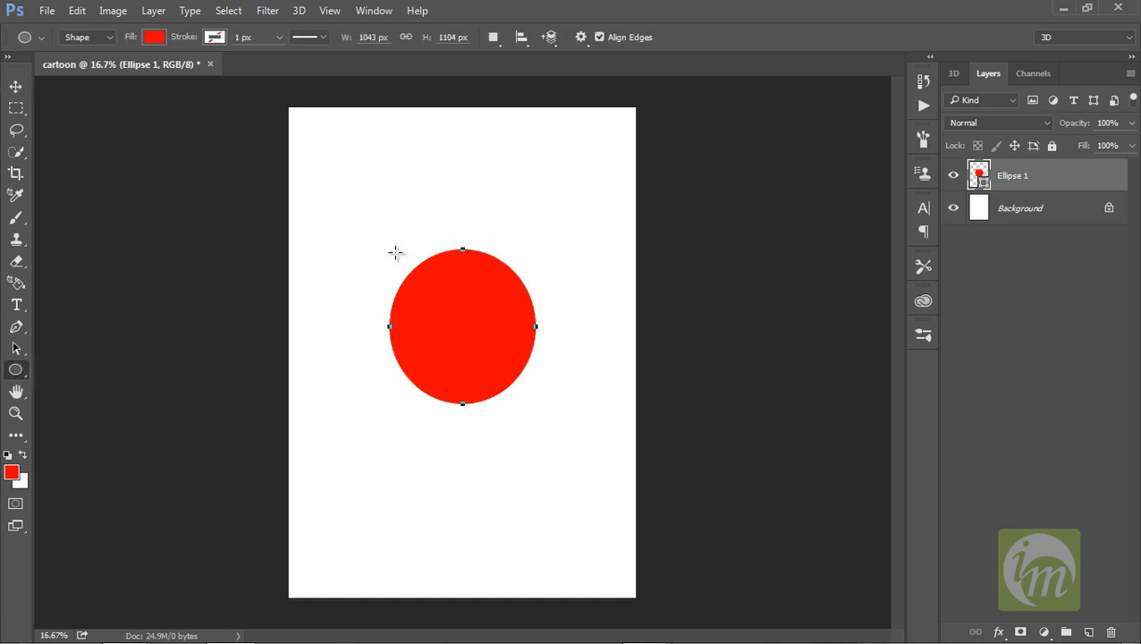
{"action": "left_click_drag", "start_coordinate": [413, 297], "coordinate": [456, 341]}
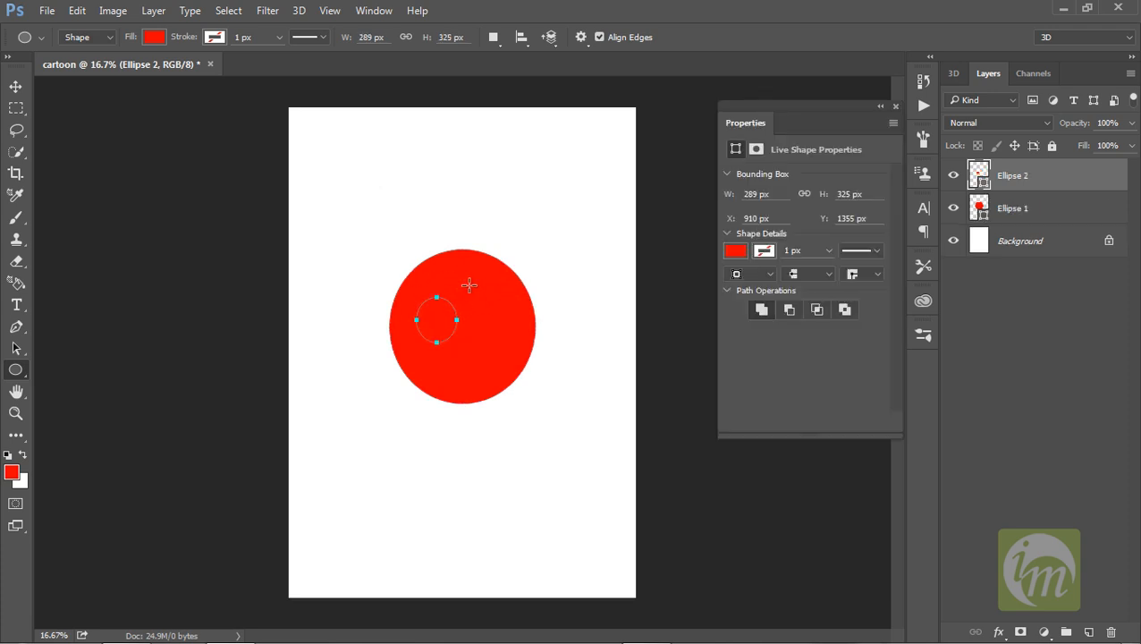
Fill the small eye ellipse with white and move it slightly up and left on the red body
{"action": "left_click", "coordinate": [15, 86]}
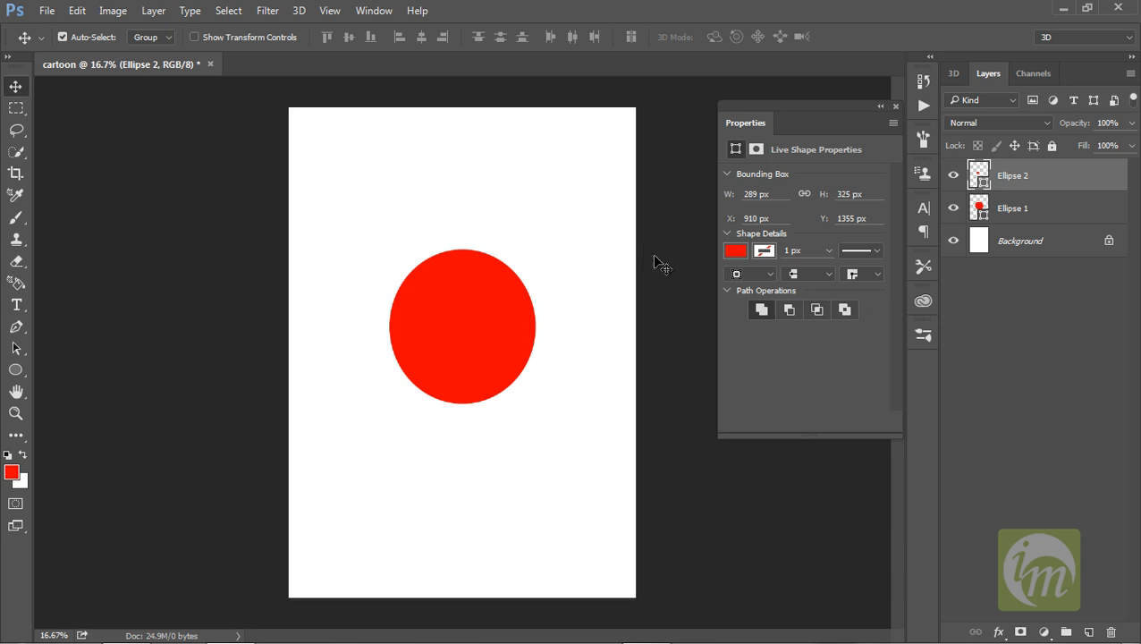
{"action": "left_click", "coordinate": [737, 251]}
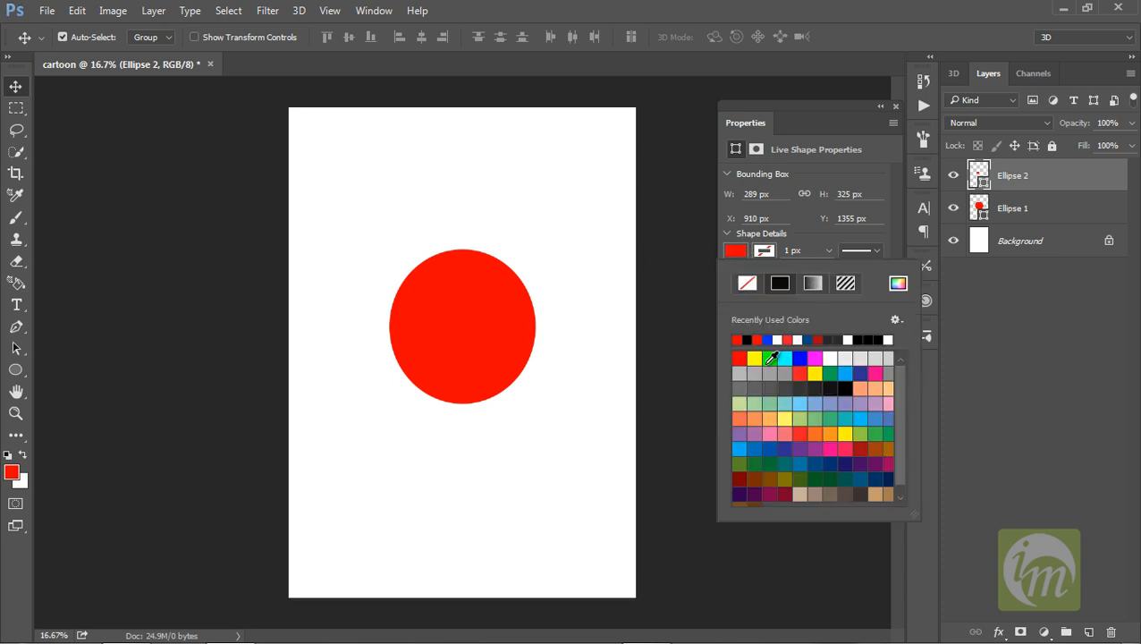
{"action": "left_click", "coordinate": [831, 358]}
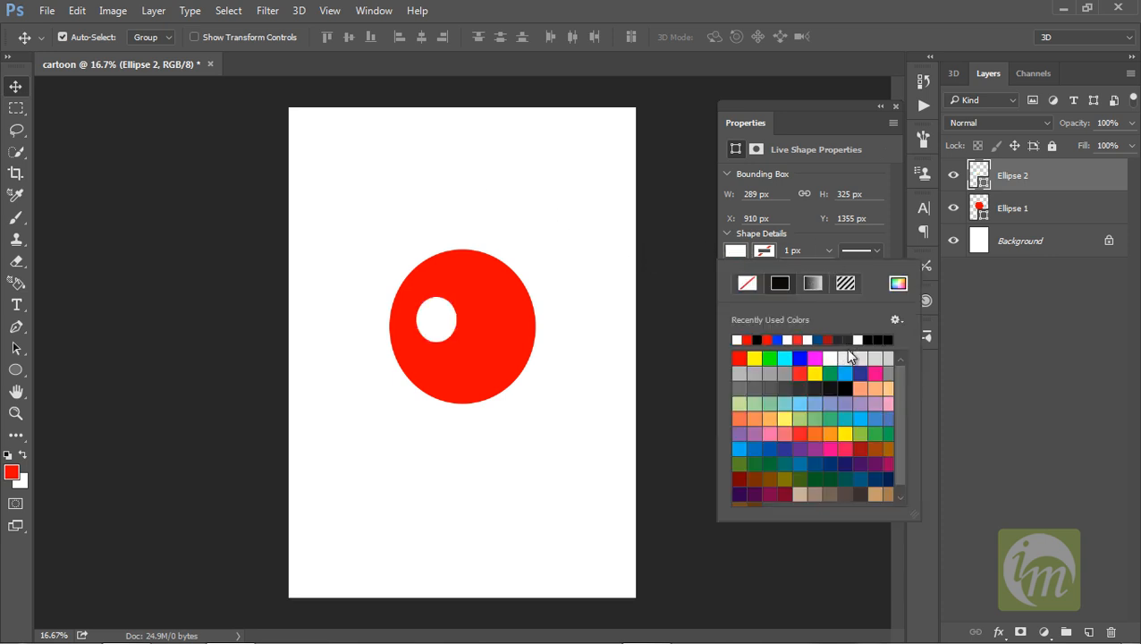
{"action": "left_click", "coordinate": [134, 134]}
{"action": "left_click_drag", "start_coordinate": [443, 324], "coordinate": [438, 310]}
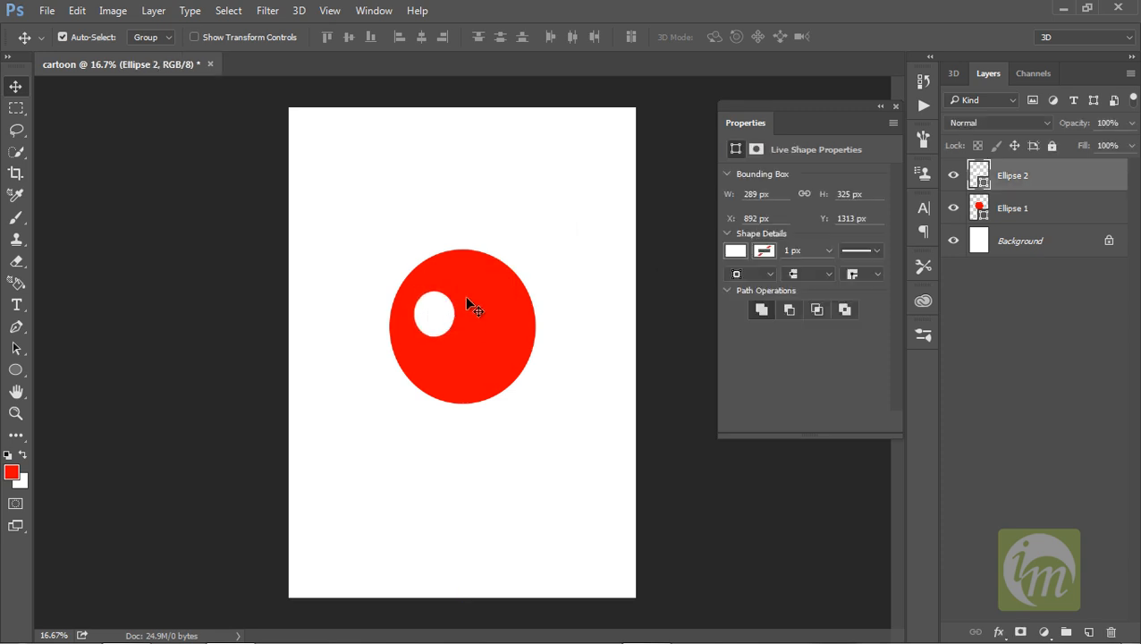
Duplicate the white eye and position the two eyes side by side so that they overlap slightly
{"action": "key", "text": "ctrl"}
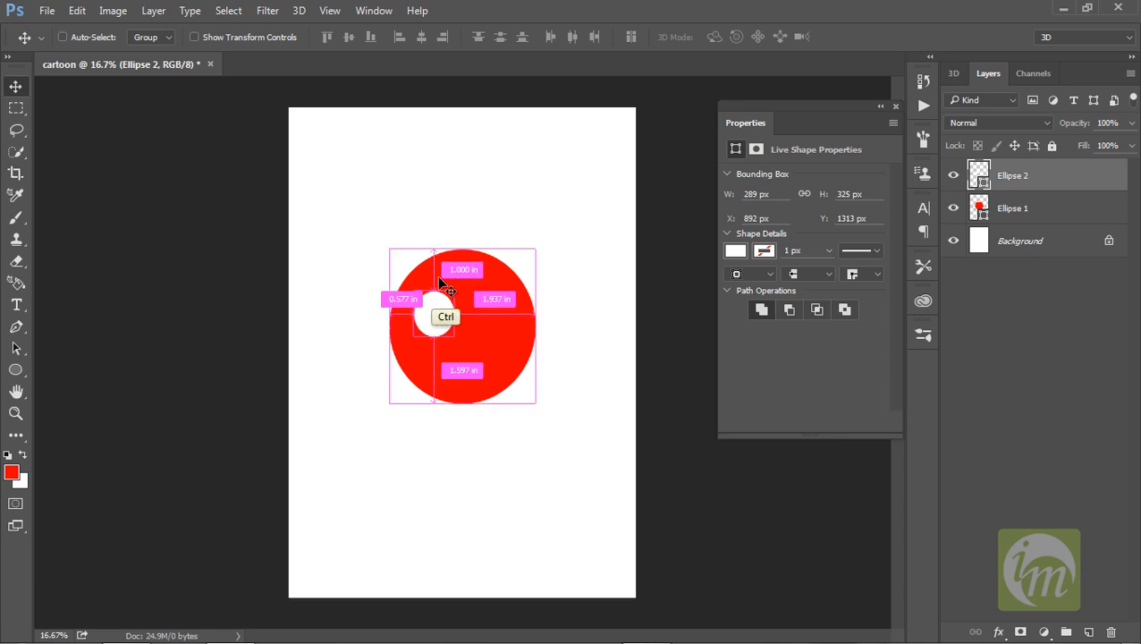
{"action": "key", "text": "ctrl+j"}
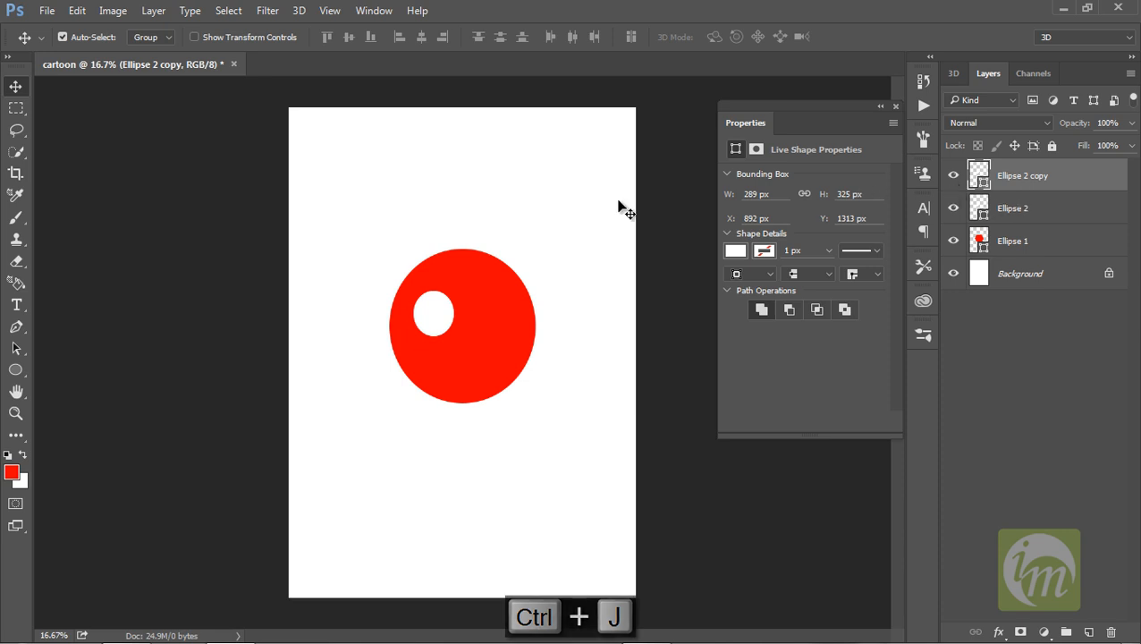
{"action": "mouse_move", "coordinate": [438, 312]}
{"action": "left_mouse_down"}
{"action": "mouse_move", "coordinate": [476, 319]}
{"action": "mouse_move", "coordinate": [442, 314]}
{"action": "left_mouse_up"}
{"action": "key", "text": "Left"}
{"action": "key", "text": "Left"}
{"action": "key", "text": "Left"}
{"action": "key", "text": "Left"}
{"action": "key", "text": "Left"}
{"action": "key", "text": "Left"}
{"action": "key", "text": "Left"}
{"action": "key", "text": "Left"}
{"action": "key", "text": "Left"}
{"action": "key", "text": "Left"}
{"action": "key", "text": "Left"}
{"action": "key", "text": "Left"}
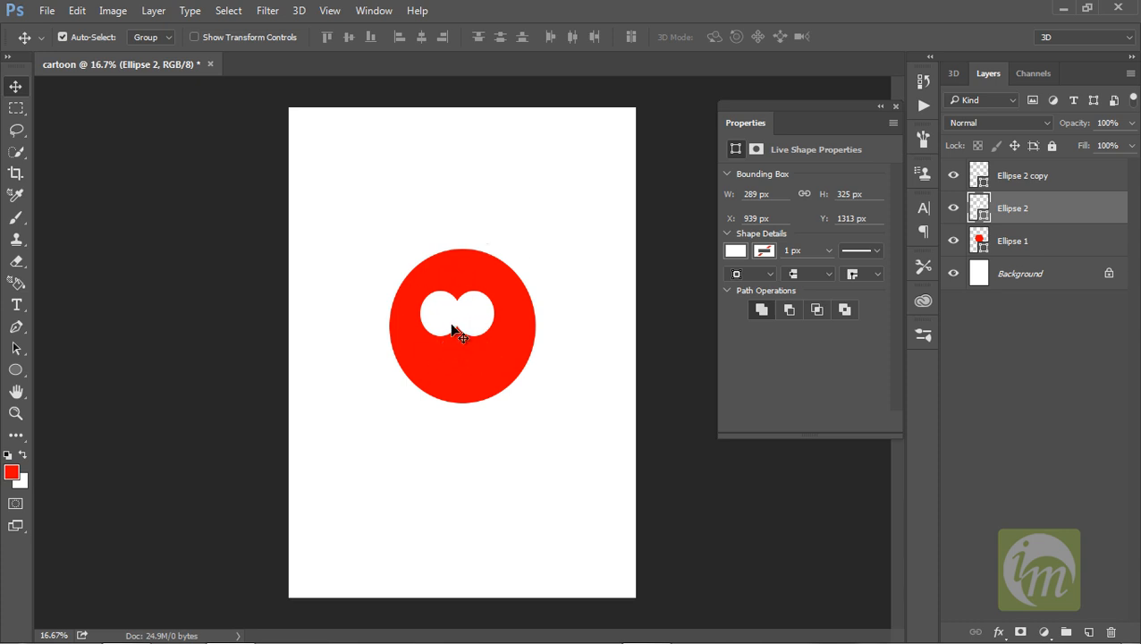
Draw a closed diamond-shaped beak about 390 by 228 px beneath the eyes with the Pen tool
{"action": "left_click", "coordinate": [16, 327]}
{"action": "left_click", "coordinate": [431, 345]}
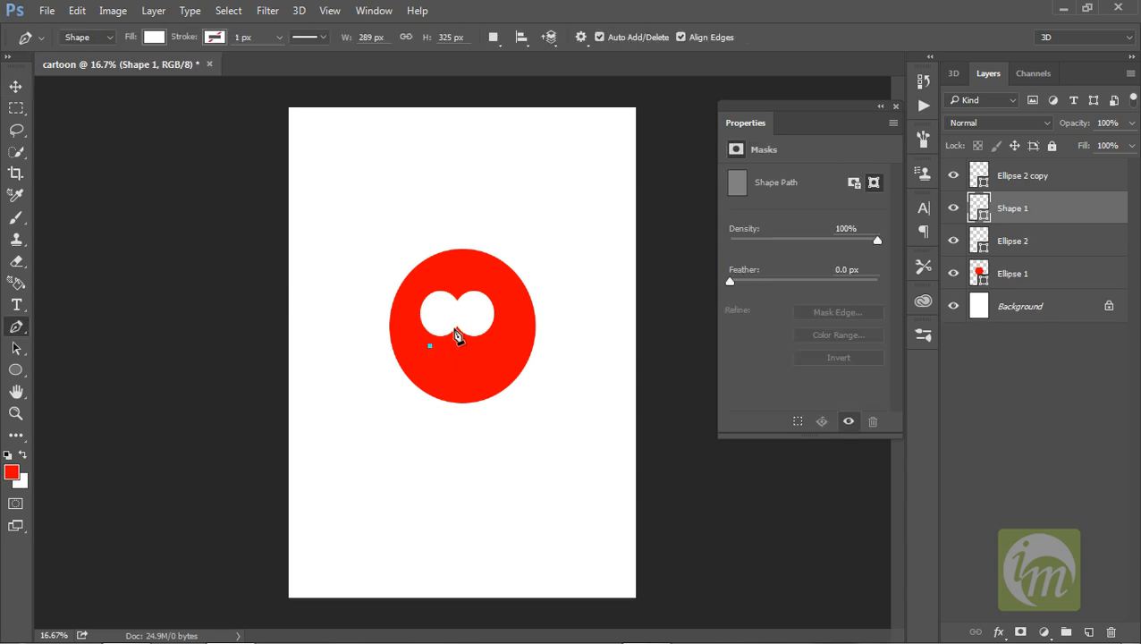
{"action": "left_click", "coordinate": [457, 323]}
{"action": "left_click", "coordinate": [484, 345]}
{"action": "left_click", "coordinate": [457, 355]}
{"action": "left_click", "coordinate": [431, 347]}
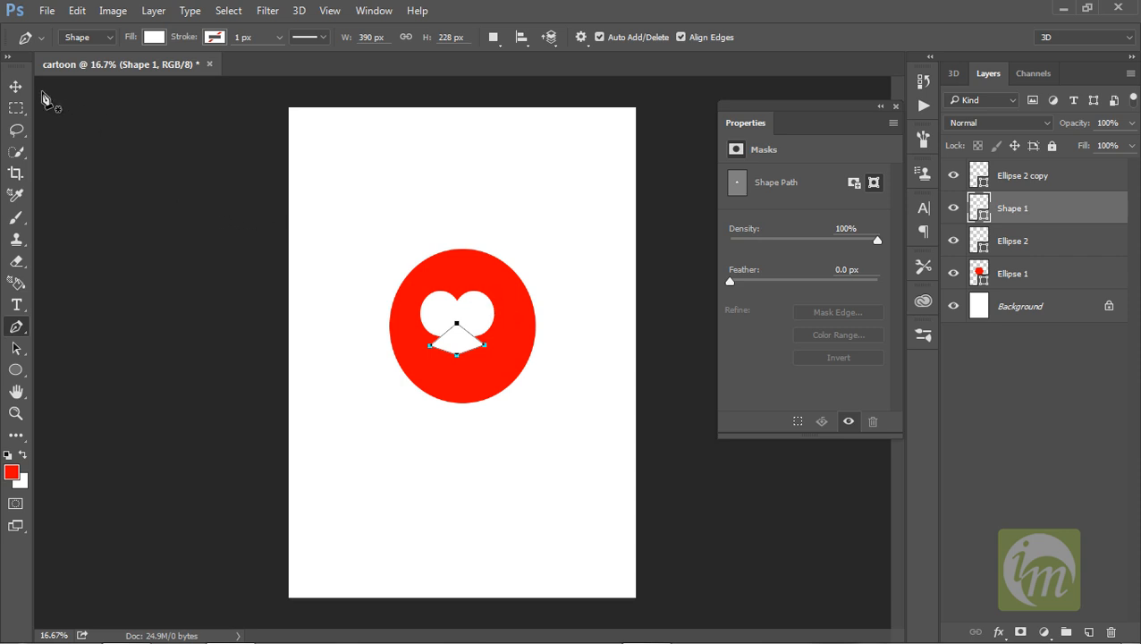
Change the beak shape's fill colour to orange ffb400
{"action": "left_click", "coordinate": [16, 87]}
{"action": "left_click", "coordinate": [478, 364]}
{"action": "left_click", "coordinate": [469, 349]}
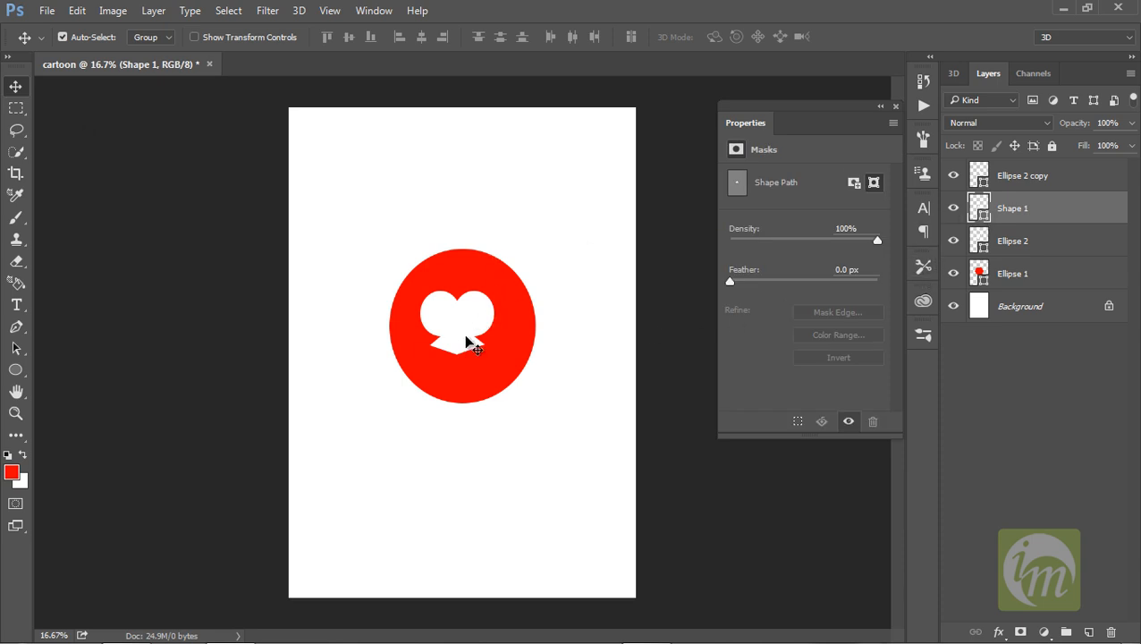
{"action": "double_click", "coordinate": [980, 213]}
{"action": "left_click", "coordinate": [908, 289]}
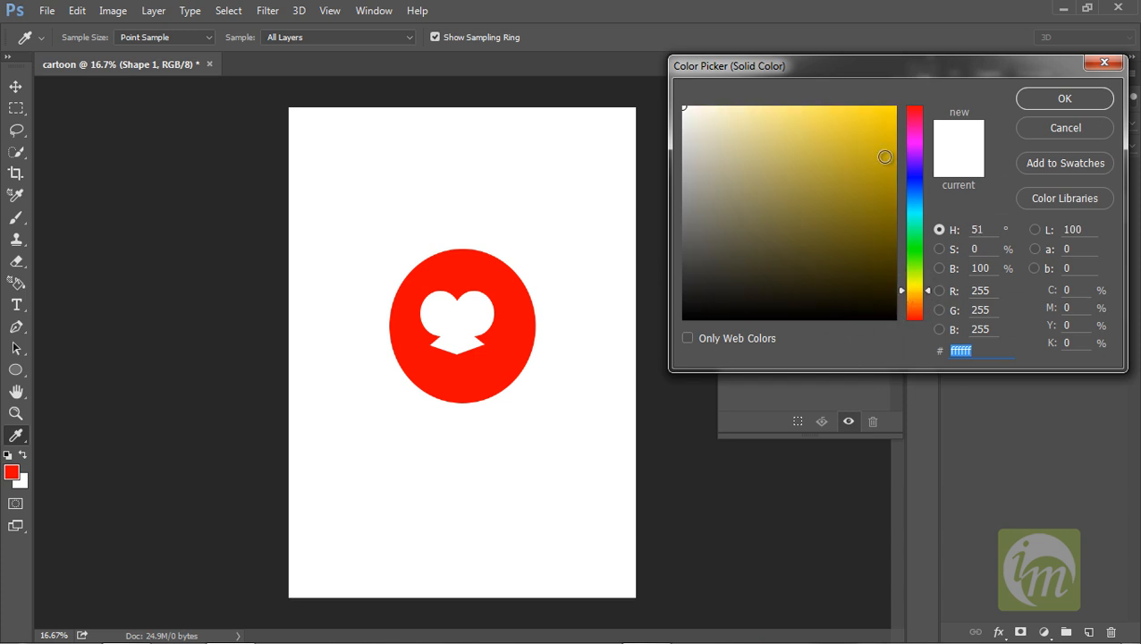
{"action": "left_click_drag", "start_coordinate": [886, 158], "coordinate": [938, 100]}
{"action": "mouse_move", "coordinate": [882, 208]}
{"action": "left_mouse_down"}
{"action": "mouse_move", "coordinate": [886, 155]}
{"action": "mouse_move", "coordinate": [950, 109]}
{"action": "left_mouse_up"}
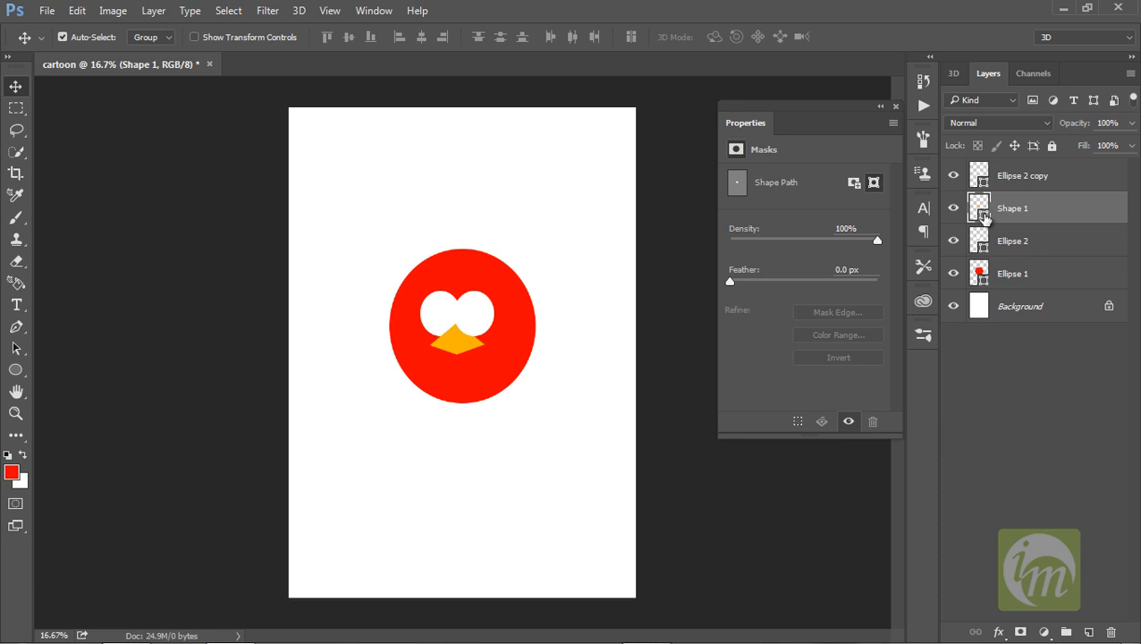
{"action": "double_click", "coordinate": [985, 216]}
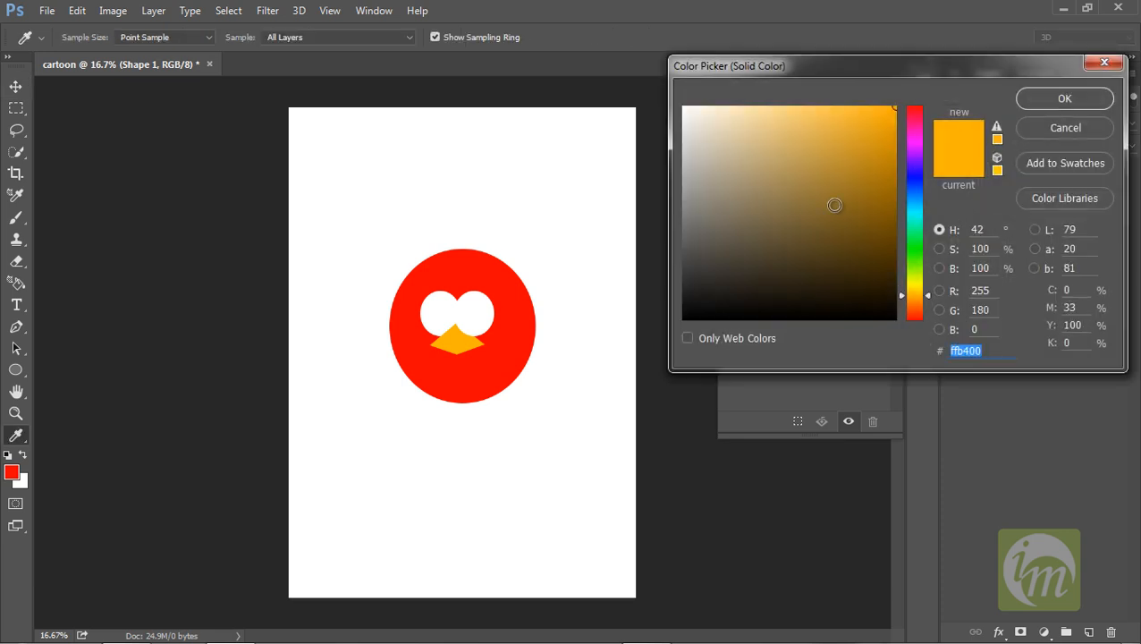
{"action": "left_click", "coordinate": [1044, 100]}
Move the beak layer above both eye layers and shift the beak slightly left and up
{"action": "left_click", "coordinate": [954, 208]}
{"action": "left_click", "coordinate": [954, 208]}
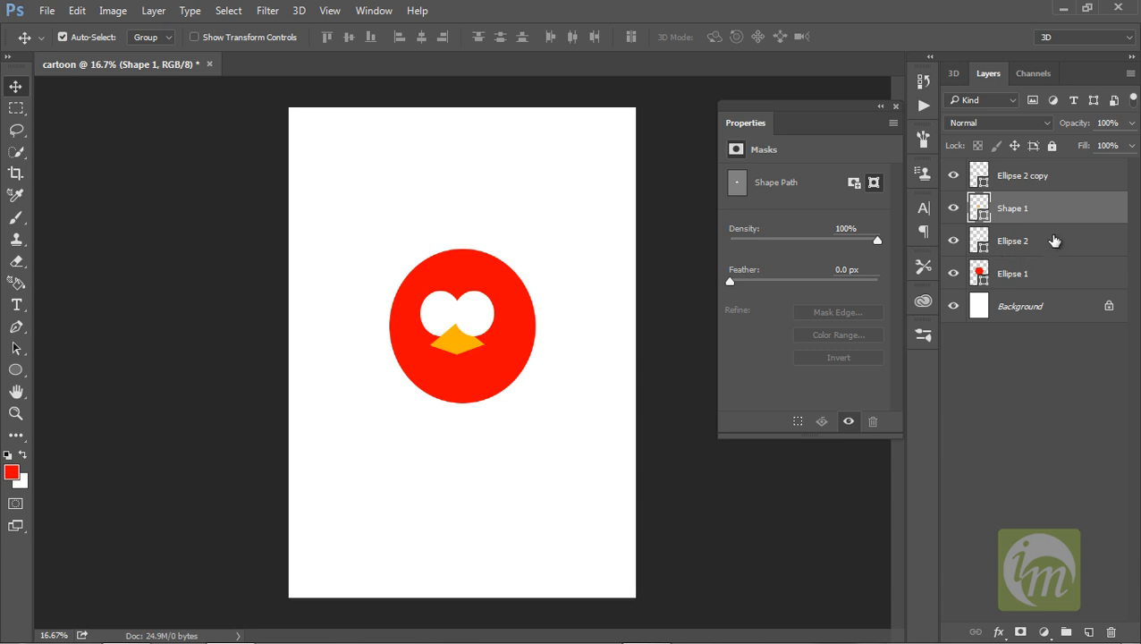
{"action": "left_click_drag", "start_coordinate": [1035, 214], "coordinate": [1033, 171]}
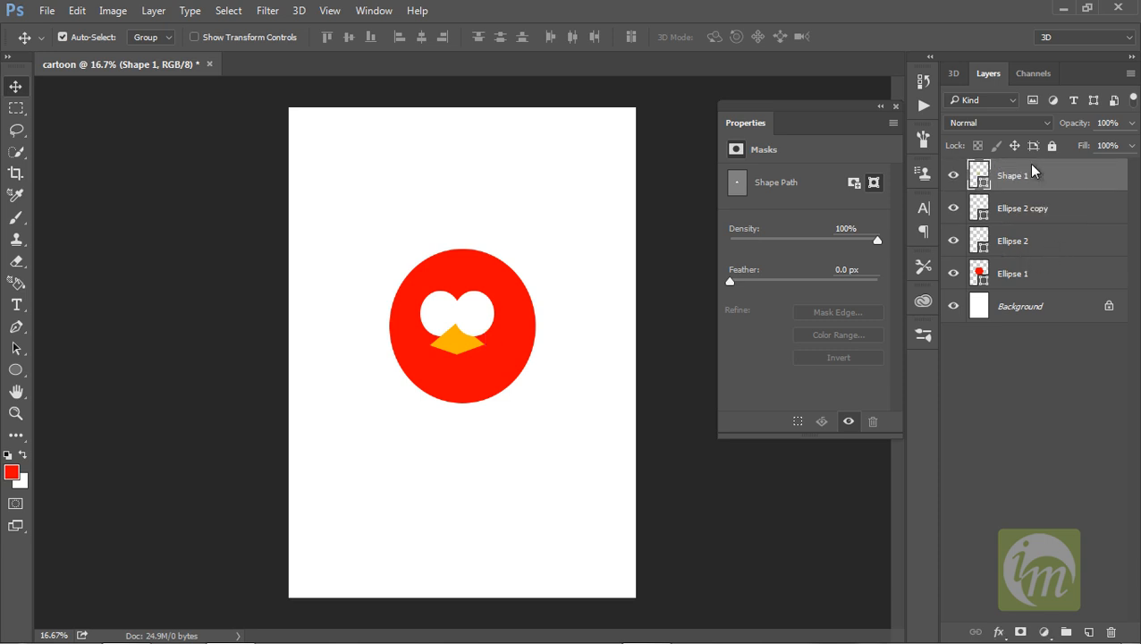
{"action": "mouse_move", "coordinate": [451, 341]}
{"action": "left_mouse_down"}
{"action": "mouse_move", "coordinate": [460, 309]}
{"action": "mouse_move", "coordinate": [451, 338]}
{"action": "left_mouse_up"}
Draw a second closed diamond about 336 by 228 px with the Pen tool, overlapping and extending below the beak
{"action": "left_click", "coordinate": [16, 329]}
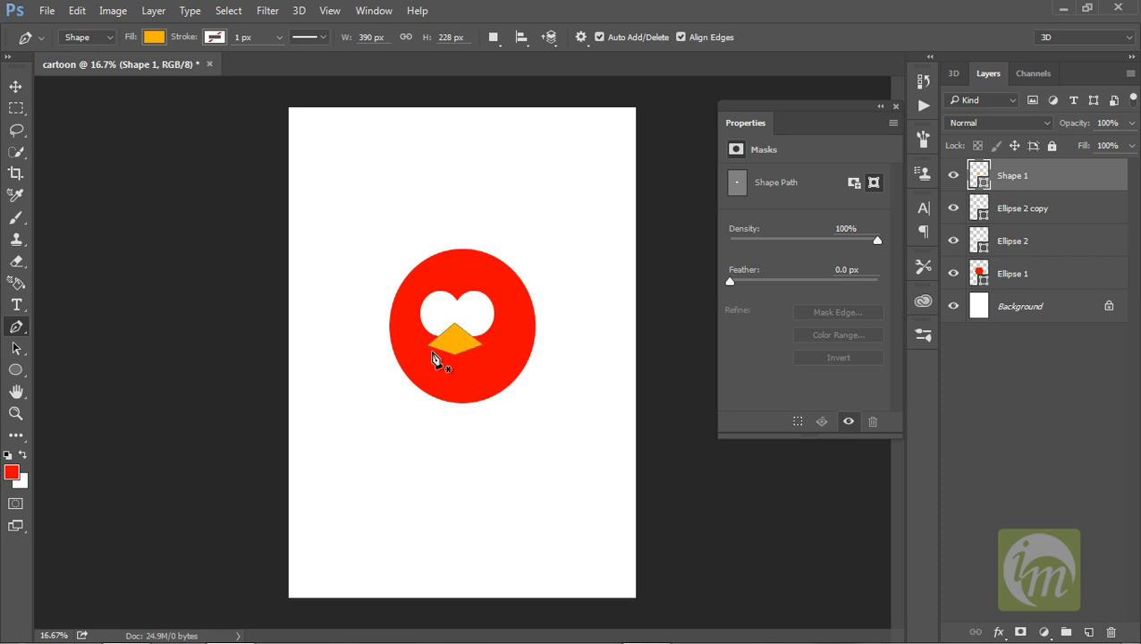
{"action": "left_click", "coordinate": [431, 349]}
{"action": "left_click", "coordinate": [453, 367]}
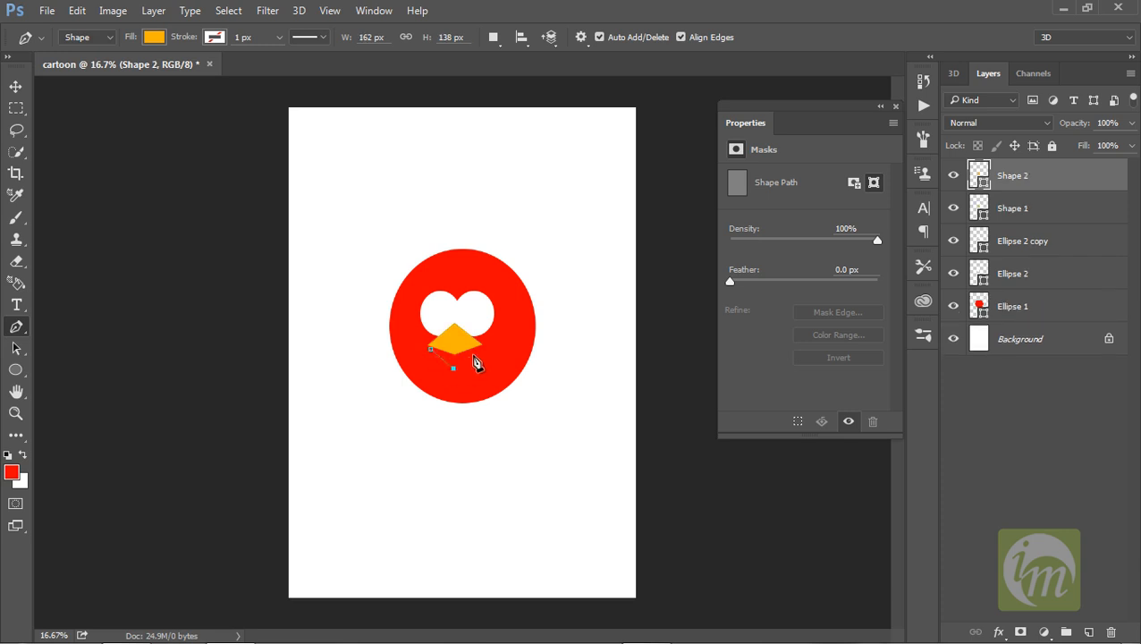
{"action": "left_click", "coordinate": [478, 347]}
{"action": "left_click", "coordinate": [454, 337]}
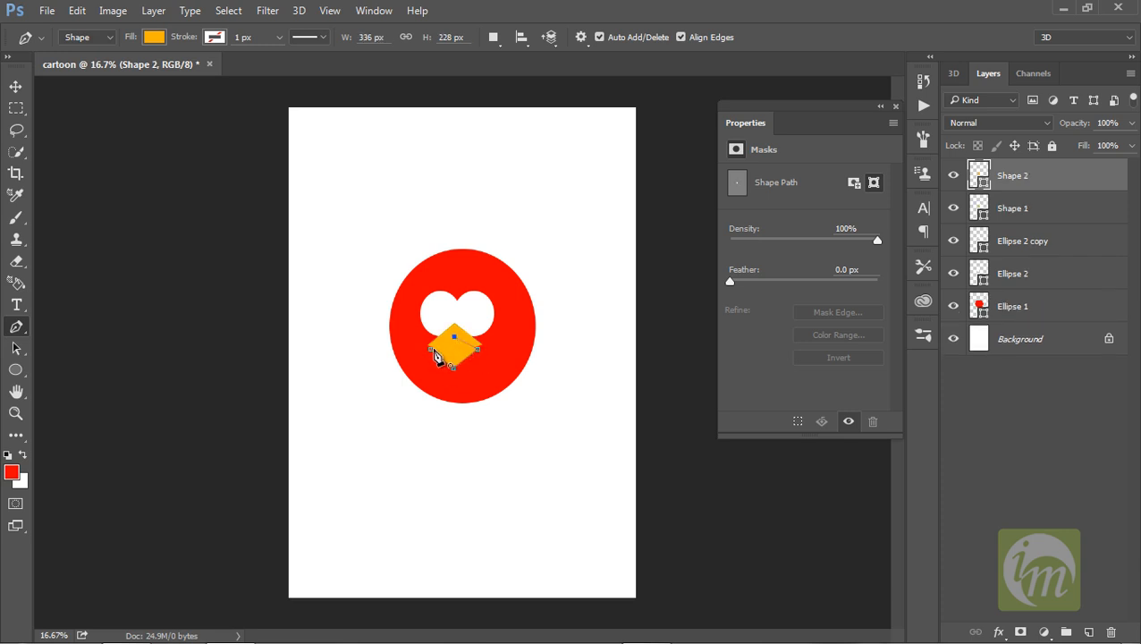
{"action": "left_click", "coordinate": [431, 350]}
Recolour the second beak diamond to darker orange c88e02 and place its layer beneath the upper beak
{"action": "left_click", "coordinate": [16, 86]}
{"action": "left_click", "coordinate": [543, 296]}
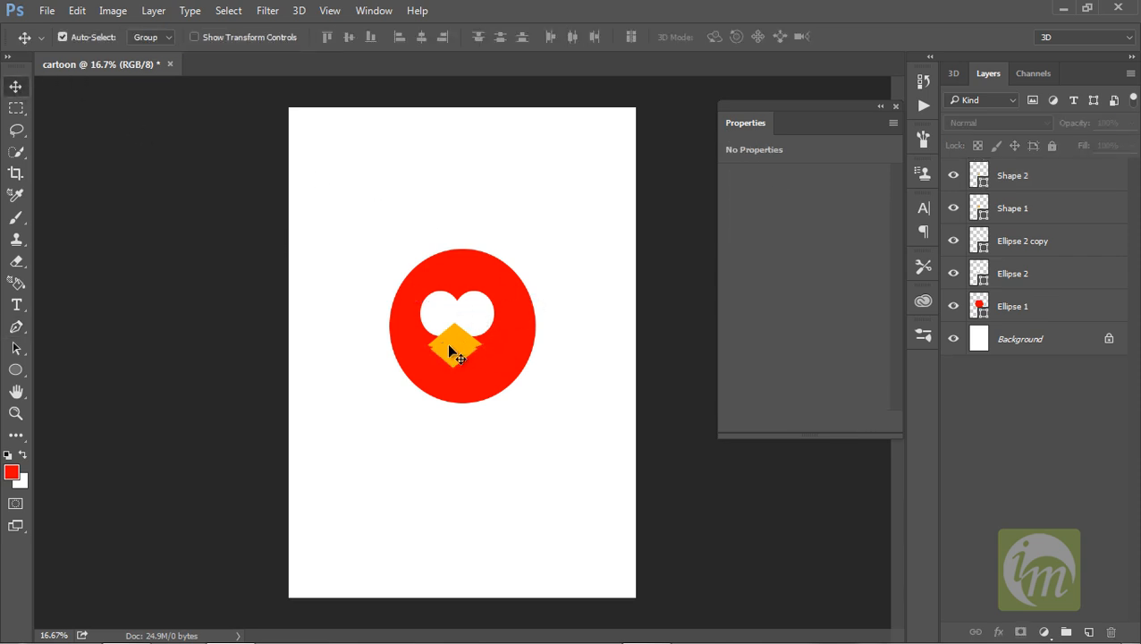
{"action": "left_click", "coordinate": [979, 186]}
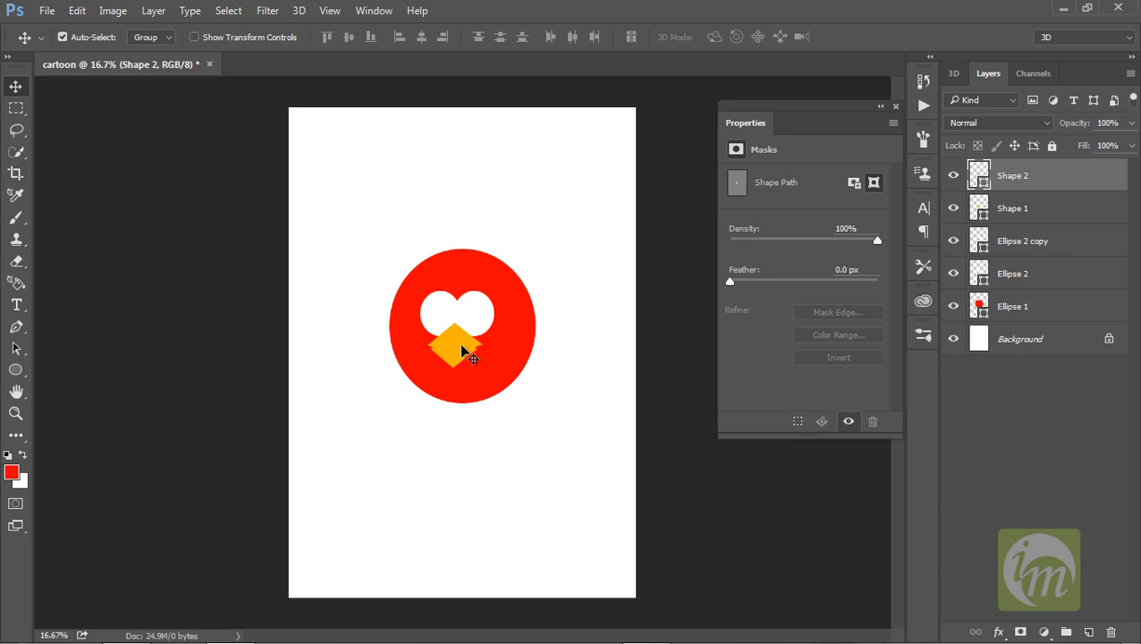
{"action": "double_click", "coordinate": [991, 184]}
{"action": "double_click", "coordinate": [983, 180]}
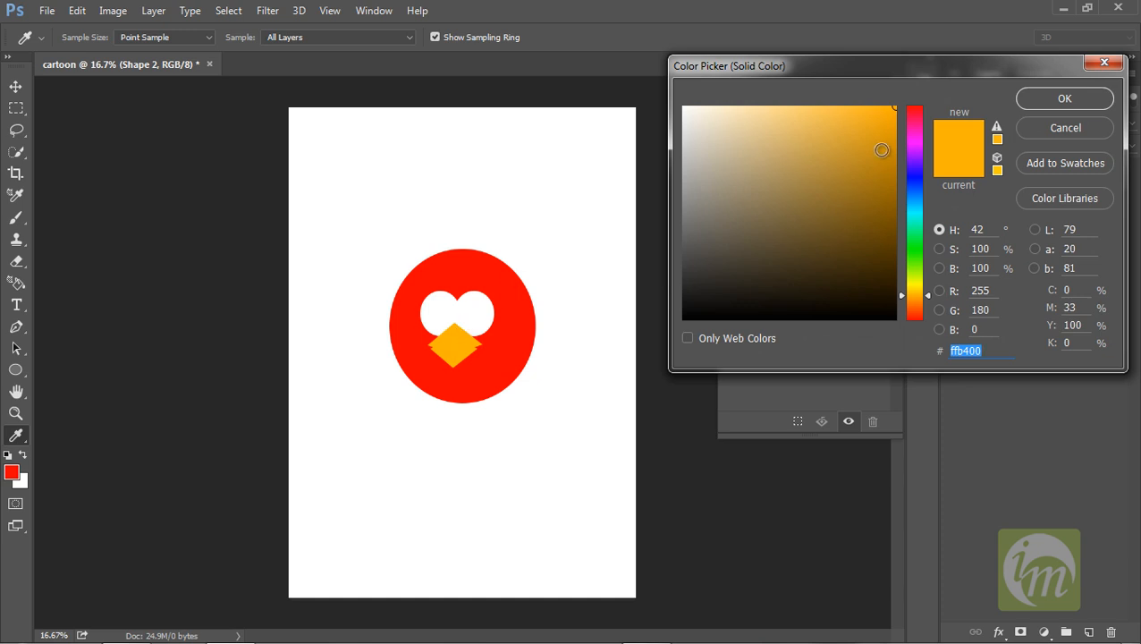
{"action": "left_click_drag", "start_coordinate": [886, 140], "coordinate": [895, 152]}
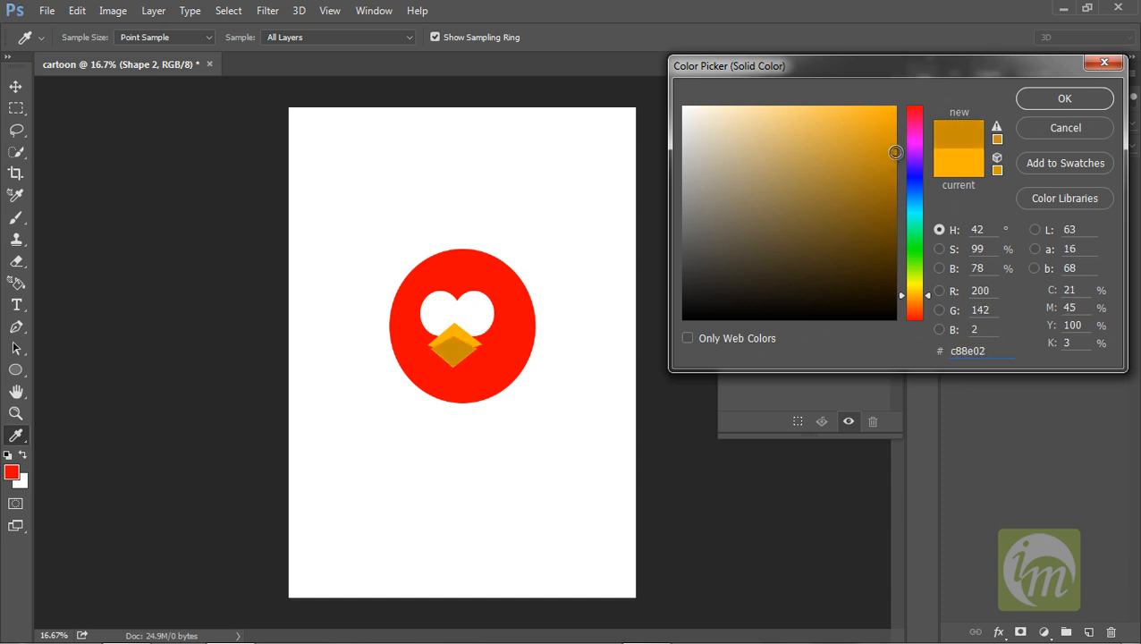
{"action": "left_click", "coordinate": [1056, 110]}
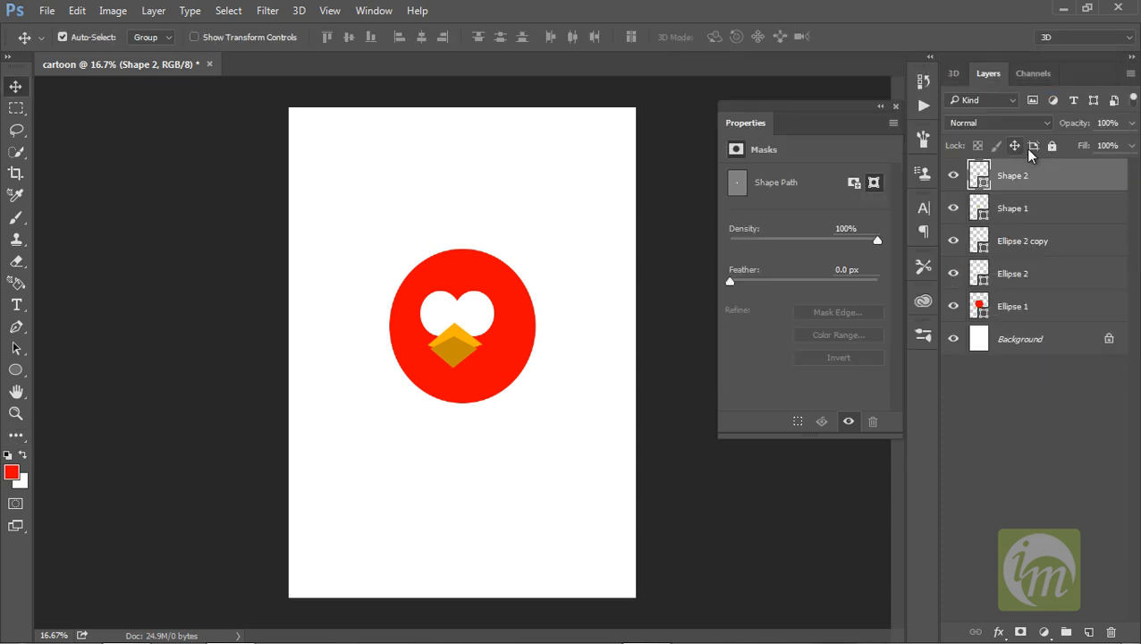
{"action": "left_click_drag", "start_coordinate": [1024, 183], "coordinate": [1003, 223]}
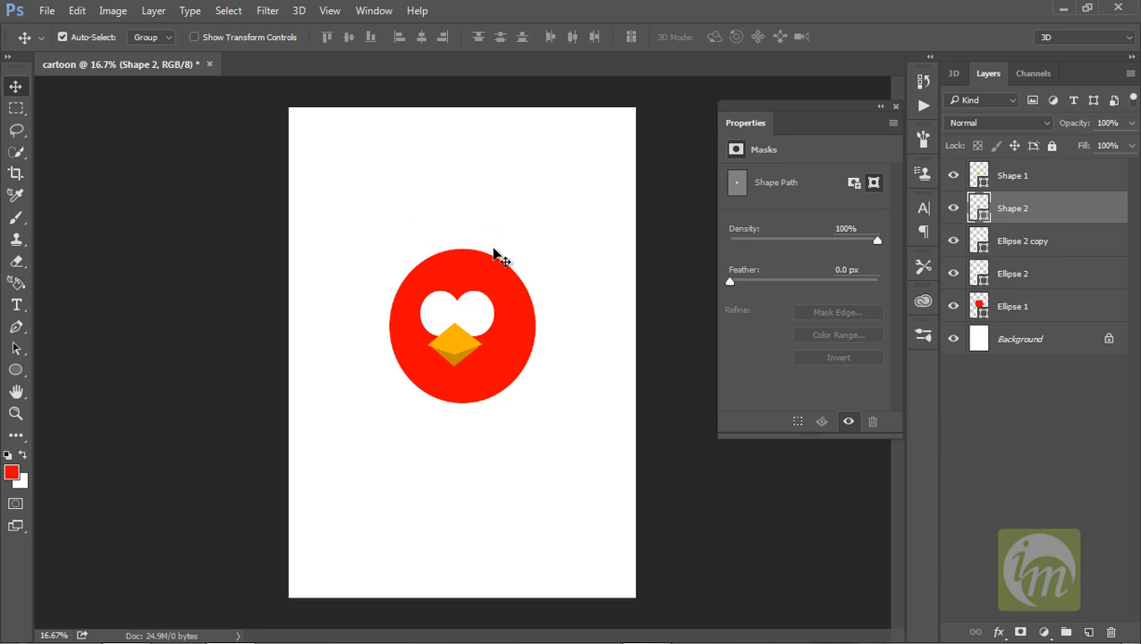
Draw a closed curved feather about 647 by 434 px rising from the top of the head with the Pen tool
{"action": "left_click", "coordinate": [16, 328]}
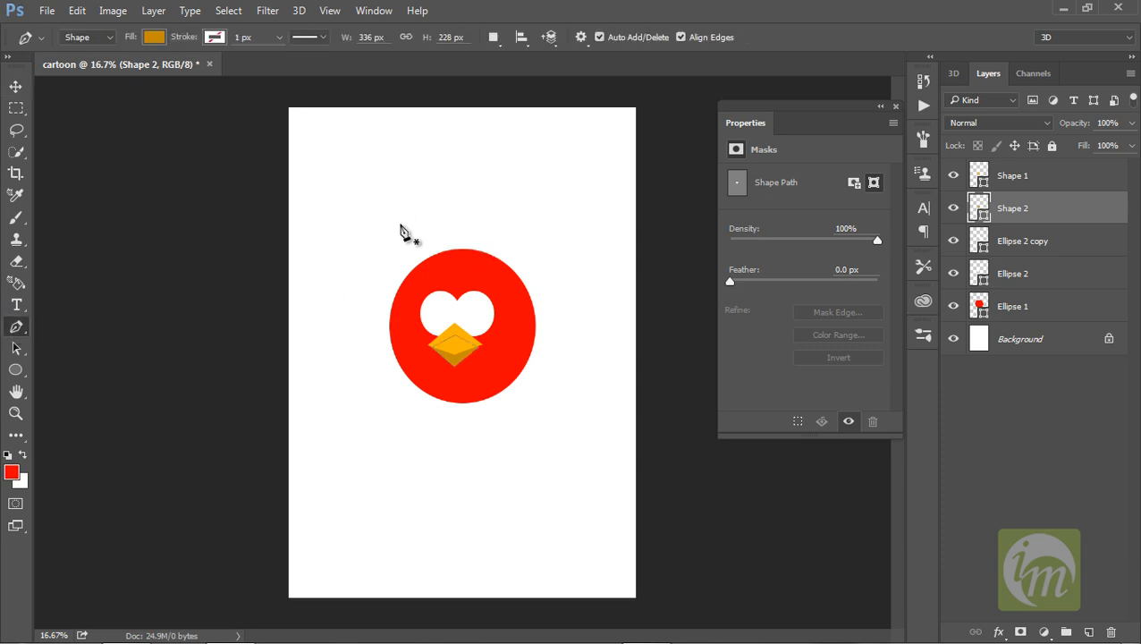
{"action": "left_click", "coordinate": [442, 258]}
{"action": "left_click", "coordinate": [448, 238]}
{"action": "left_click", "coordinate": [462, 224]}
{"action": "left_click", "coordinate": [475, 210]}
{"action": "left_click_drag", "start_coordinate": [514, 198], "coordinate": [457, 242]}
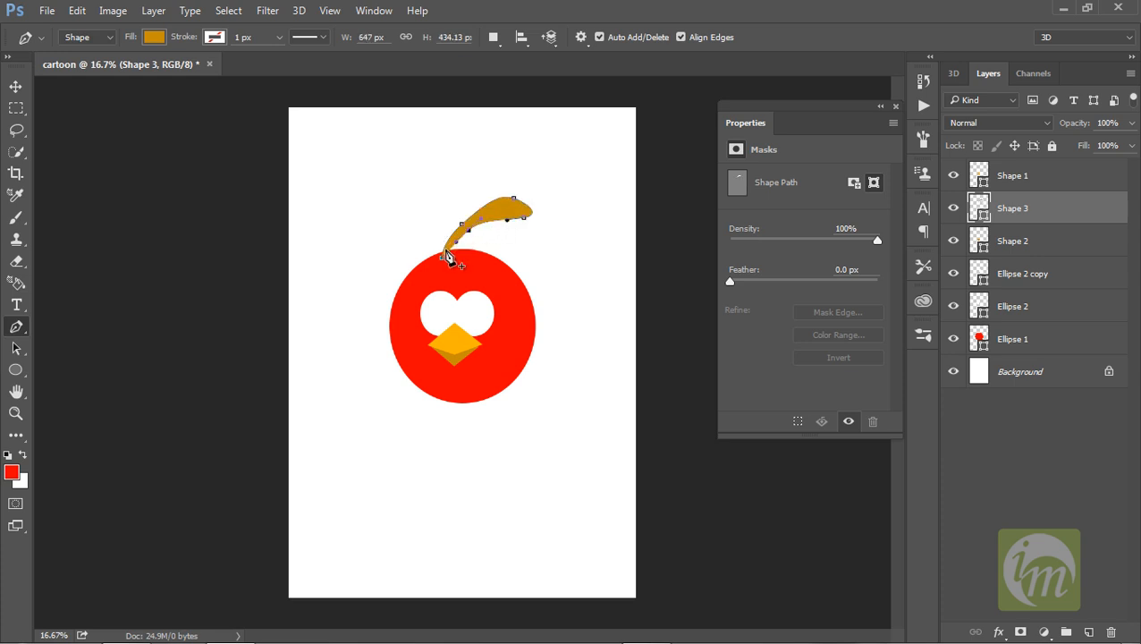
{"action": "left_click", "coordinate": [473, 198], "text": "ctrl"}
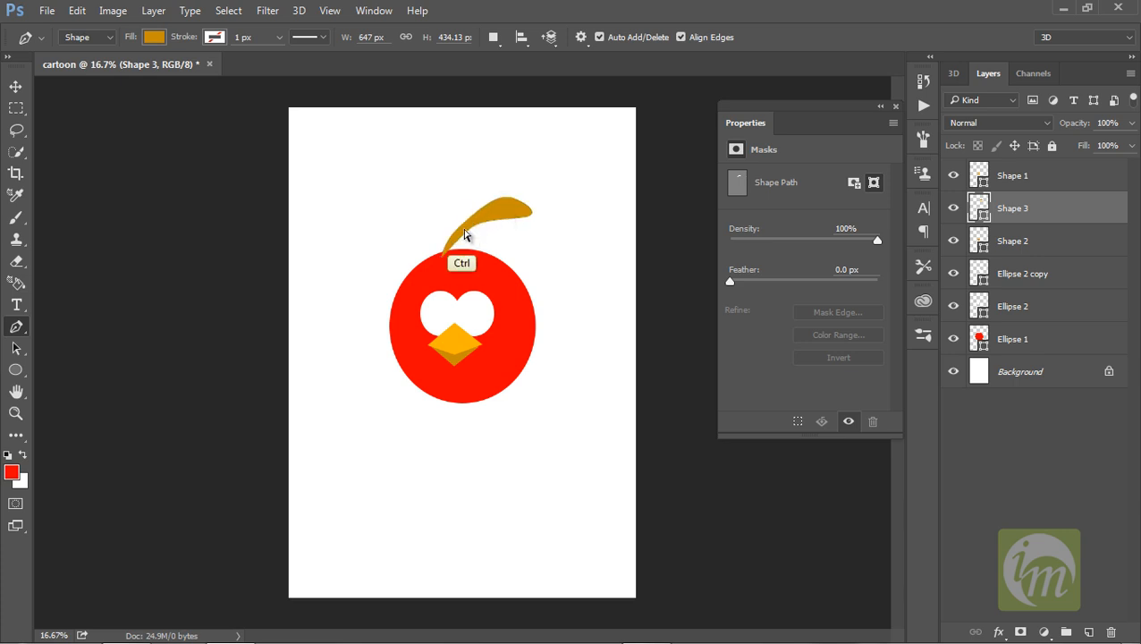
Adjust the feather's anchor points and handles into a shorter, rounded-tip curve about 465 by 432 px
{"action": "left_click_drag", "start_coordinate": [464, 224], "coordinate": [449, 261]}
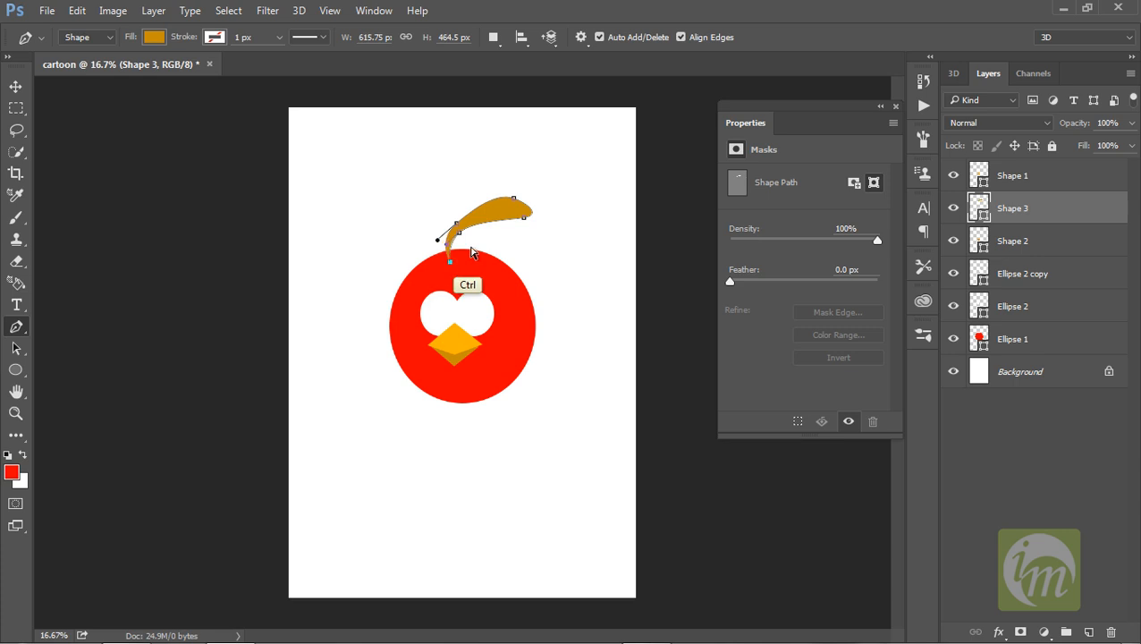
{"action": "left_click_drag", "start_coordinate": [526, 224], "coordinate": [512, 199]}
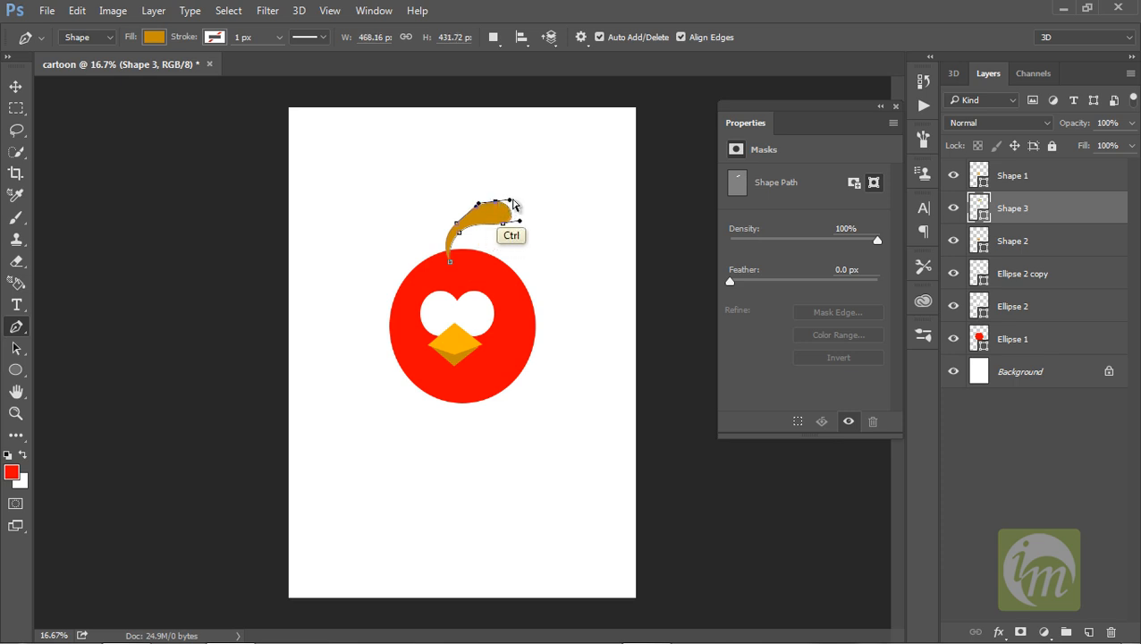
{"action": "left_click", "coordinate": [473, 227], "text": "ctrl"}
{"action": "left_click", "coordinate": [464, 227], "text": "ctrl"}
{"action": "left_click_drag", "start_coordinate": [457, 223], "coordinate": [455, 231]}
{"action": "left_click", "coordinate": [451, 228]}
{"action": "key", "text": "ctrl+alt+z"}
{"action": "key", "text": "ctrl+alt+z"}
{"action": "left_click_drag", "start_coordinate": [451, 228], "coordinate": [458, 221]}
{"action": "left_click", "coordinate": [529, 208], "text": "ctrl"}
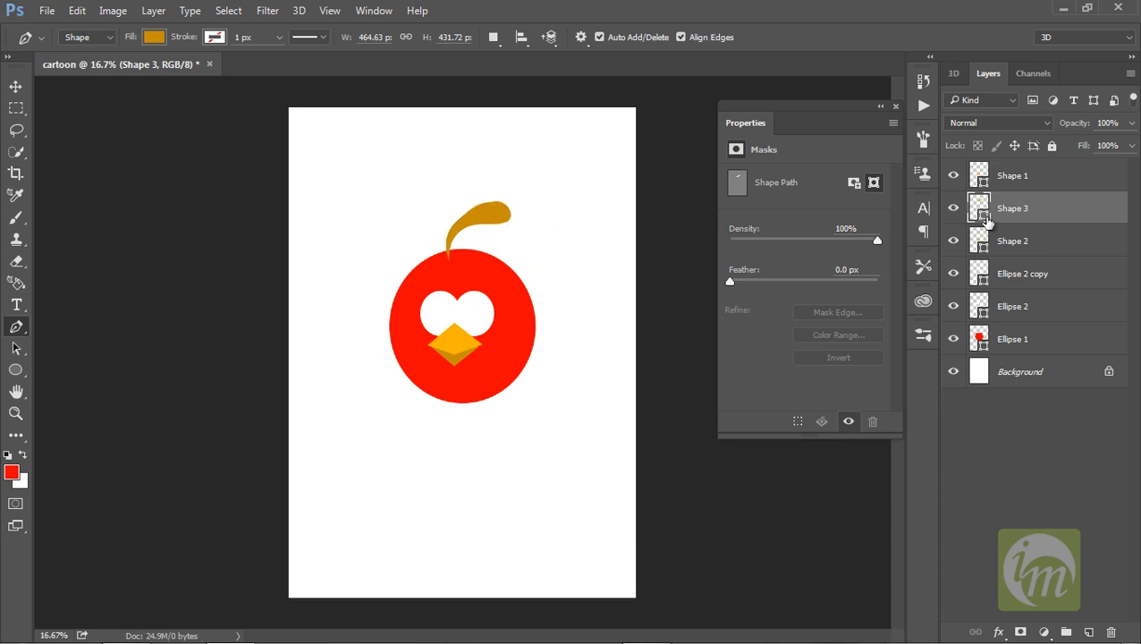
Change the feather's fill to red ff0000, sampled from the bird's body
{"action": "double_click", "coordinate": [984, 218]}
{"action": "left_click", "coordinate": [482, 270]}
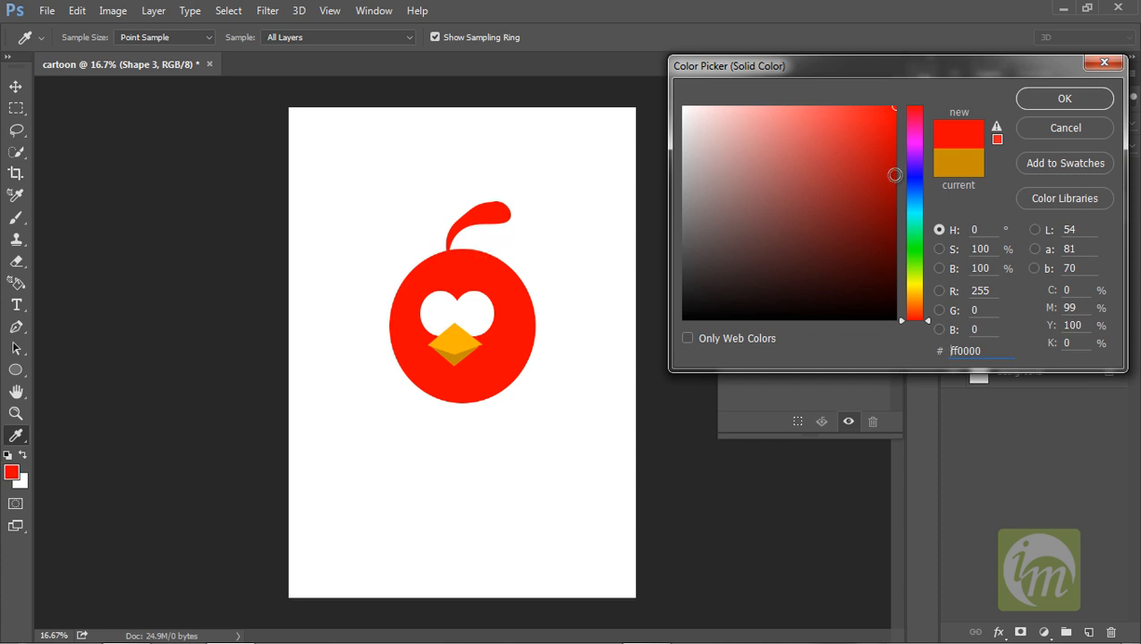
{"action": "key", "text": "Return"}
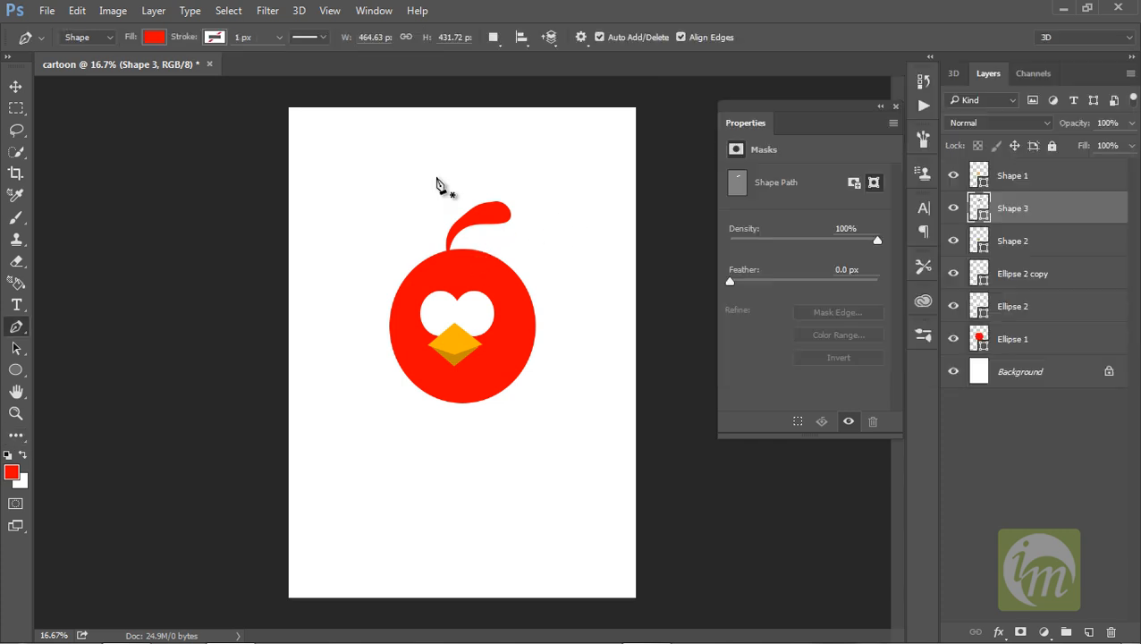
Move the feather down onto the head and rotate it about -10.55 degrees
{"action": "left_click", "coordinate": [18, 88]}
{"action": "mouse_move", "coordinate": [497, 217]}
{"action": "left_mouse_down"}
{"action": "mouse_move", "coordinate": [513, 230]}
{"action": "mouse_move", "coordinate": [499, 231]}
{"action": "left_mouse_up"}
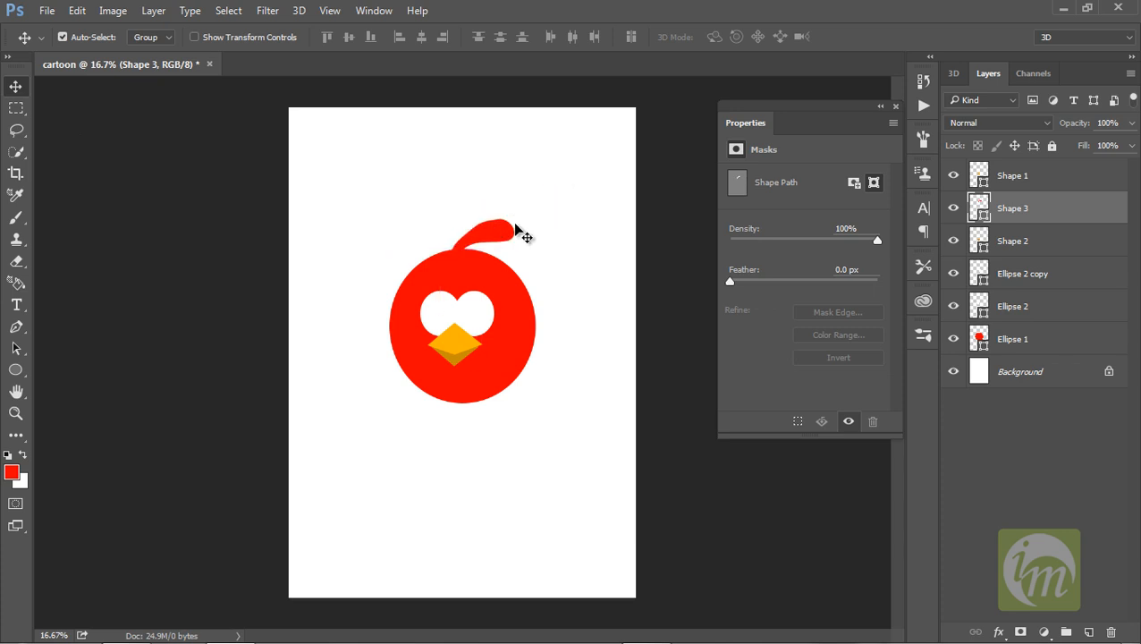
{"action": "key", "text": "ctrl+t"}
{"action": "left_click_drag", "start_coordinate": [522, 273], "coordinate": [501, 247]}
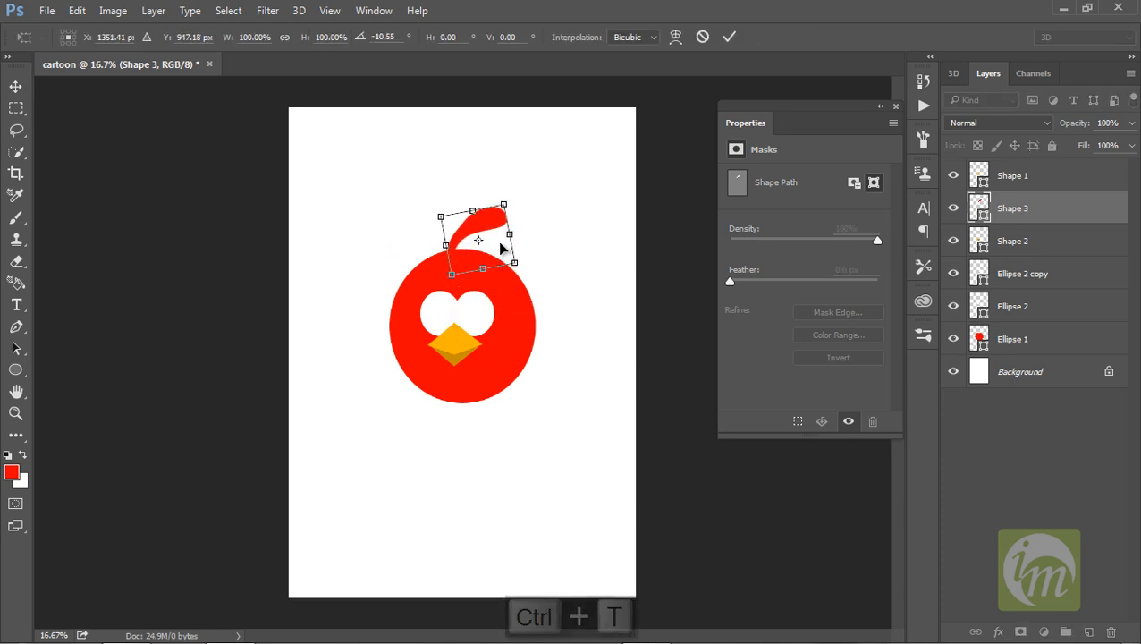
{"action": "key", "text": "Return"}
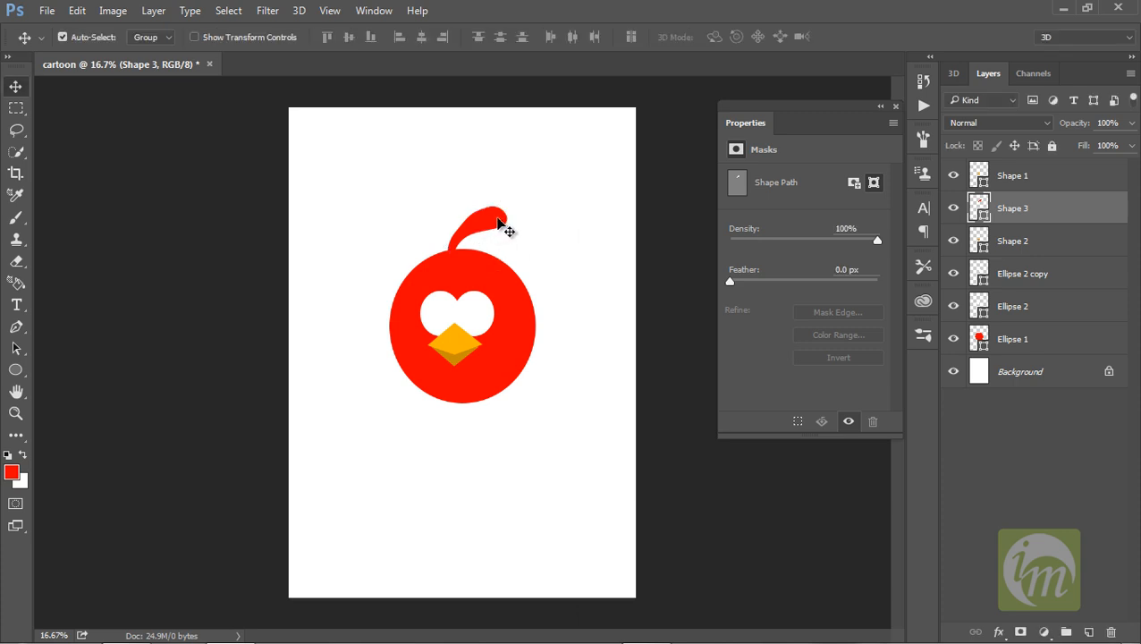
Duplicate the feather, offset the copy right and down, and scale it to about 68%
{"action": "key", "text": "ctrl+j"}
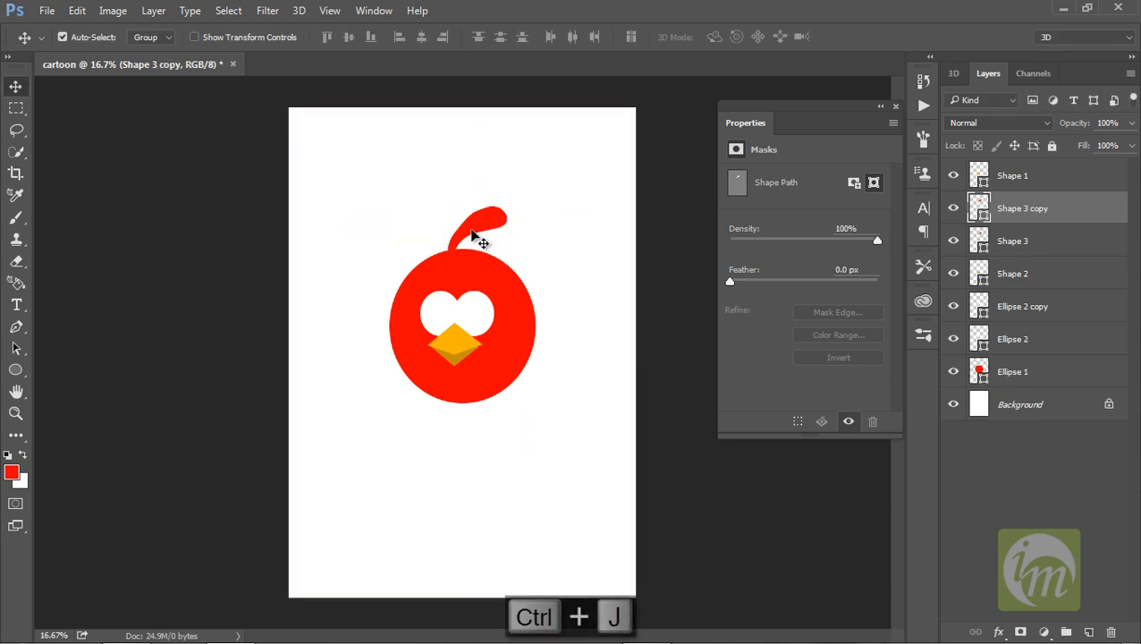
{"action": "left_click_drag", "start_coordinate": [478, 224], "coordinate": [526, 235]}
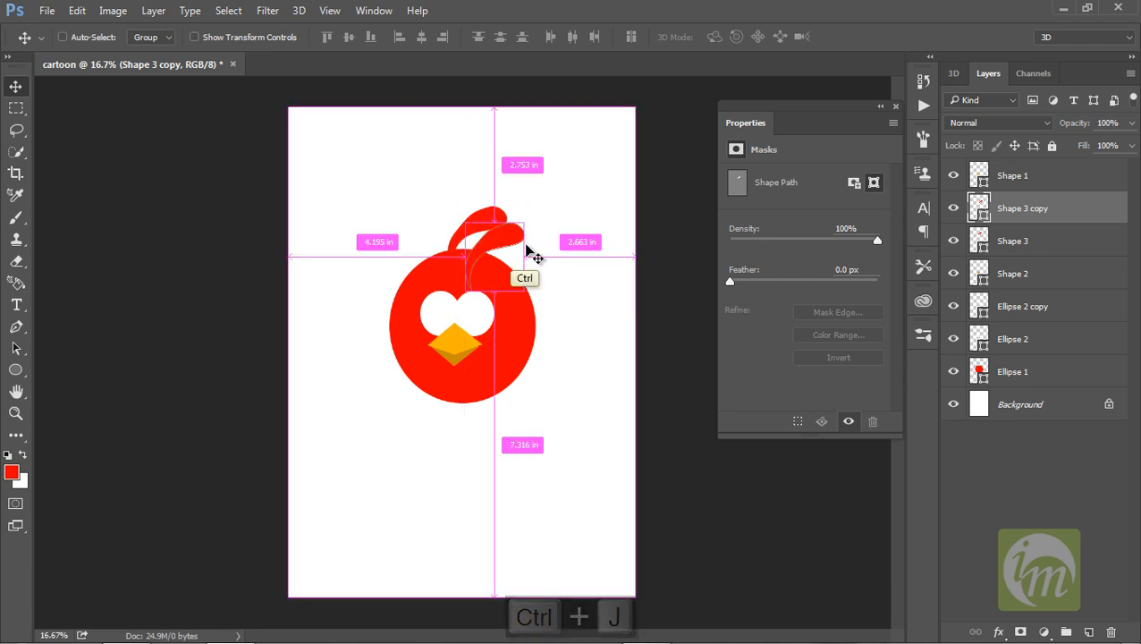
{"action": "key", "text": "ctrl+t"}
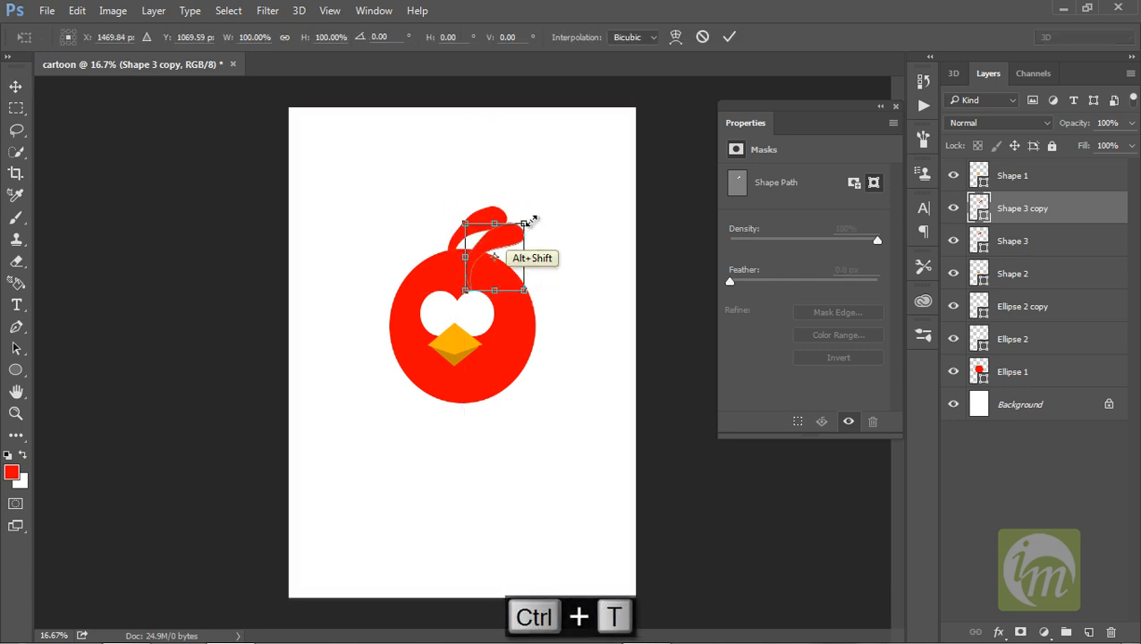
{"action": "left_click_drag", "start_coordinate": [530, 220], "coordinate": [514, 235]}
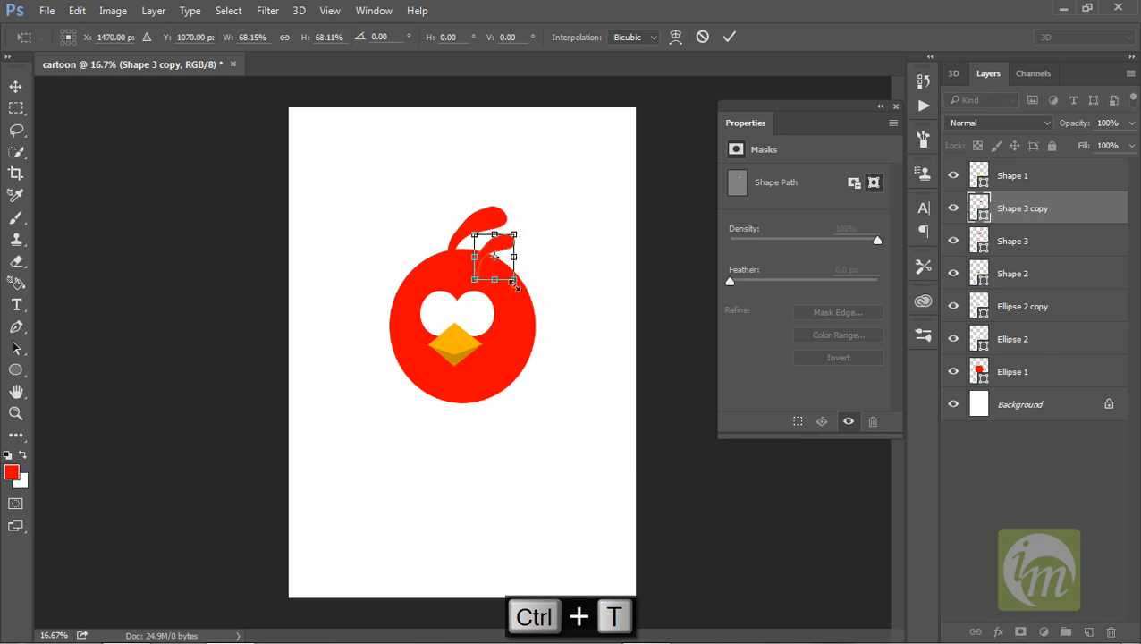
Rotate the smaller feather clockwise and position it on the head just under the larger feather
{"action": "left_click_drag", "start_coordinate": [517, 293], "coordinate": [459, 265]}
{"action": "left_click_drag", "start_coordinate": [492, 301], "coordinate": [482, 271]}
{"action": "key", "text": "Up"}
{"action": "key", "text": "Up"}
{"action": "key", "text": "Up"}
{"action": "key", "text": "Return"}
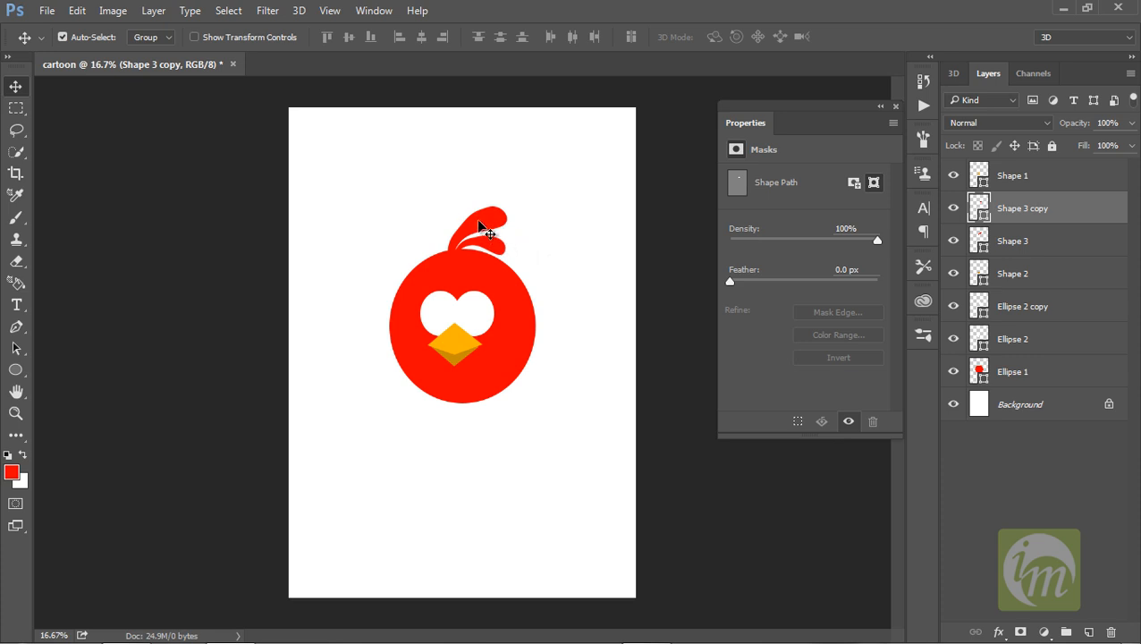
{"action": "left_click", "coordinate": [506, 234]}
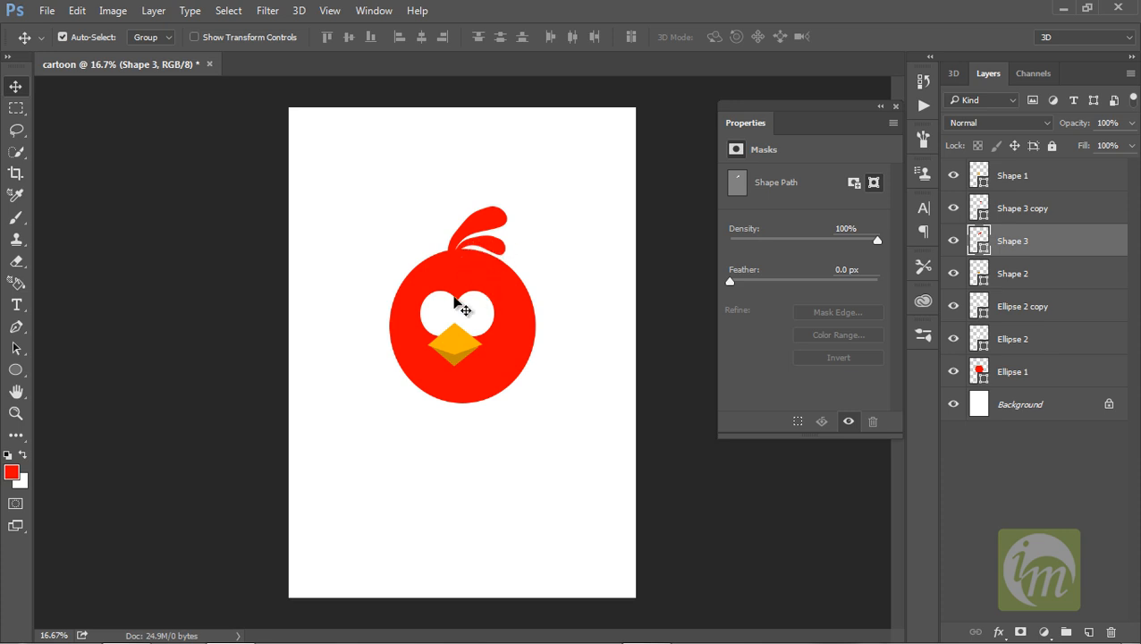
Draw an ellipse pupil about 97 by 109 px and move it onto the left eye
{"action": "left_click", "coordinate": [16, 369]}
{"action": "right_click", "coordinate": [16, 369]}
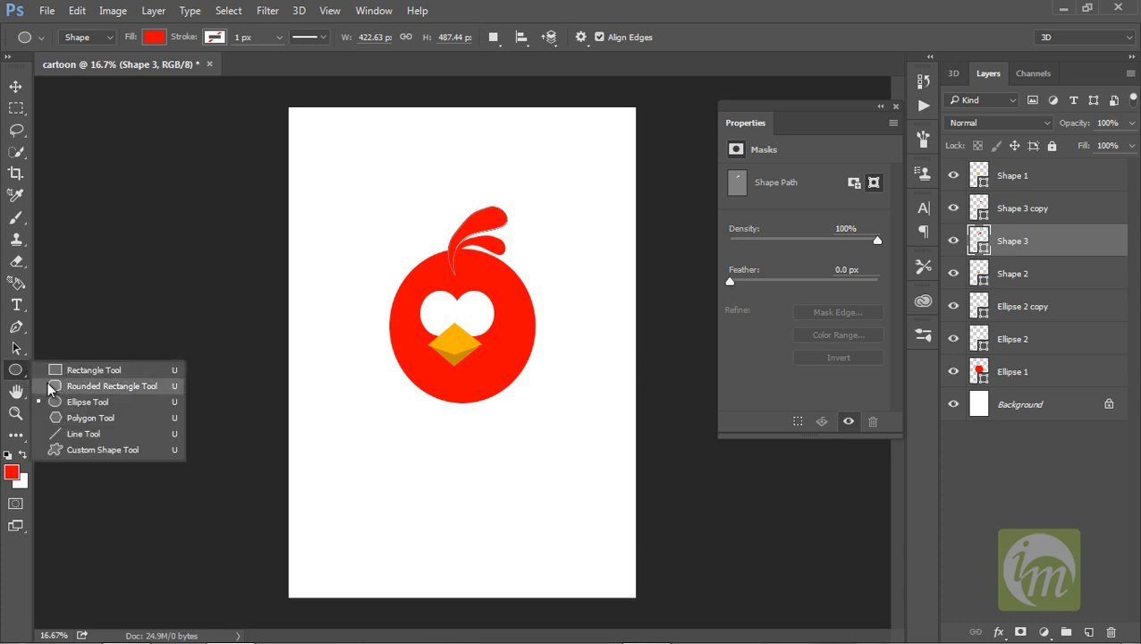
{"action": "left_click", "coordinate": [63, 400]}
{"action": "left_click_drag", "start_coordinate": [349, 279], "coordinate": [359, 291]}
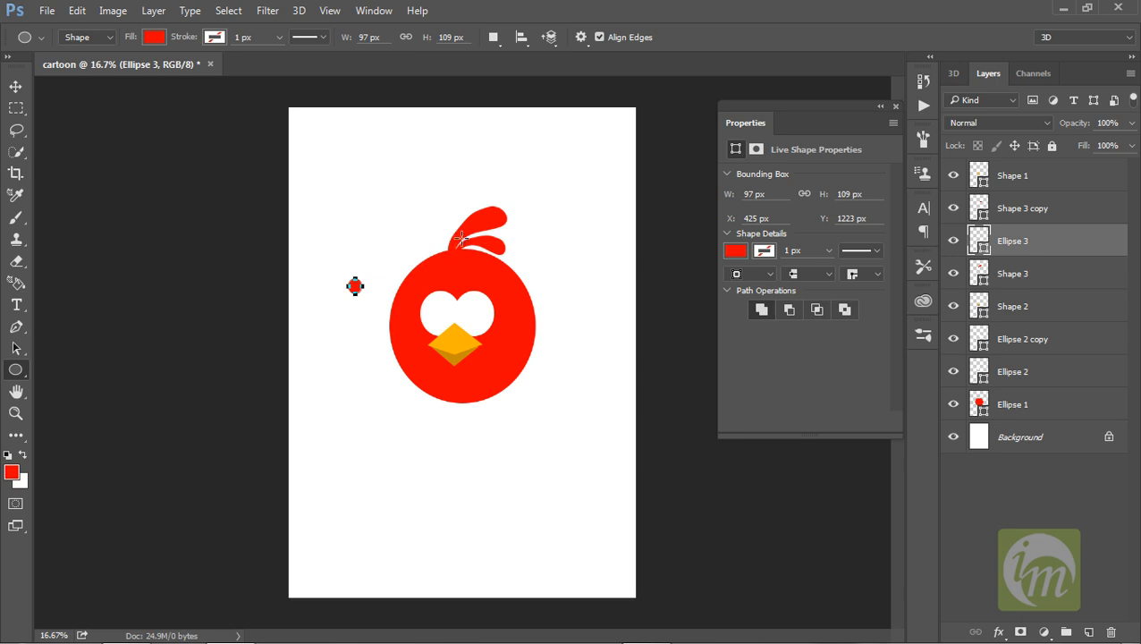
{"action": "key", "text": "v"}
{"action": "left_click_drag", "start_coordinate": [357, 290], "coordinate": [443, 318]}
Change the pupil's fill colour to dark grey and close its properties
{"action": "left_click", "coordinate": [764, 250]}
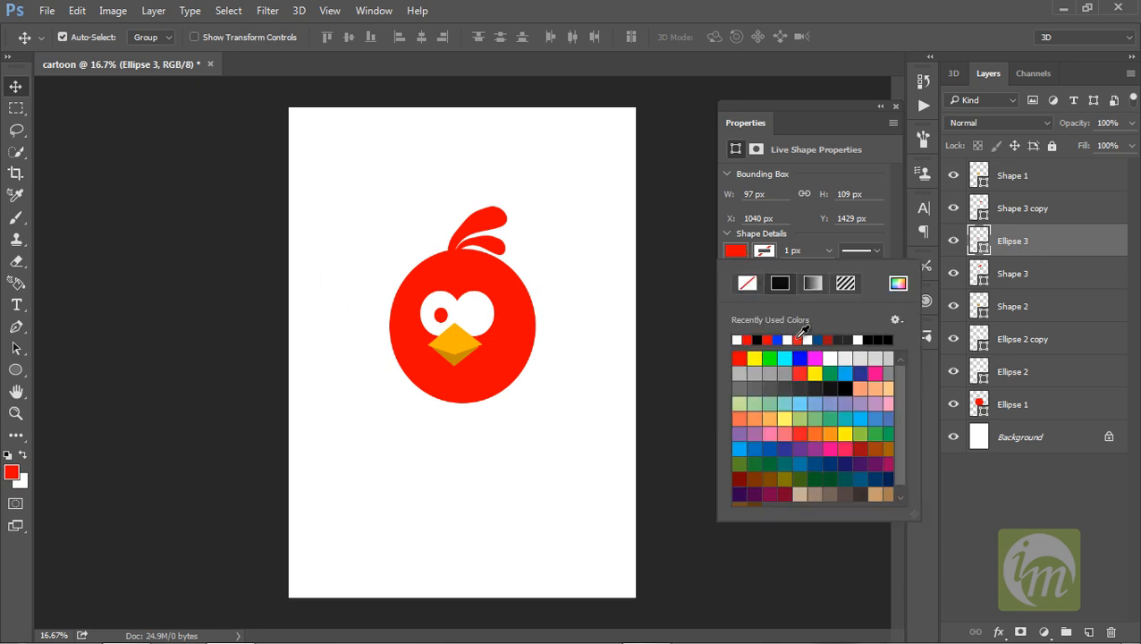
{"action": "left_click", "coordinate": [808, 391]}
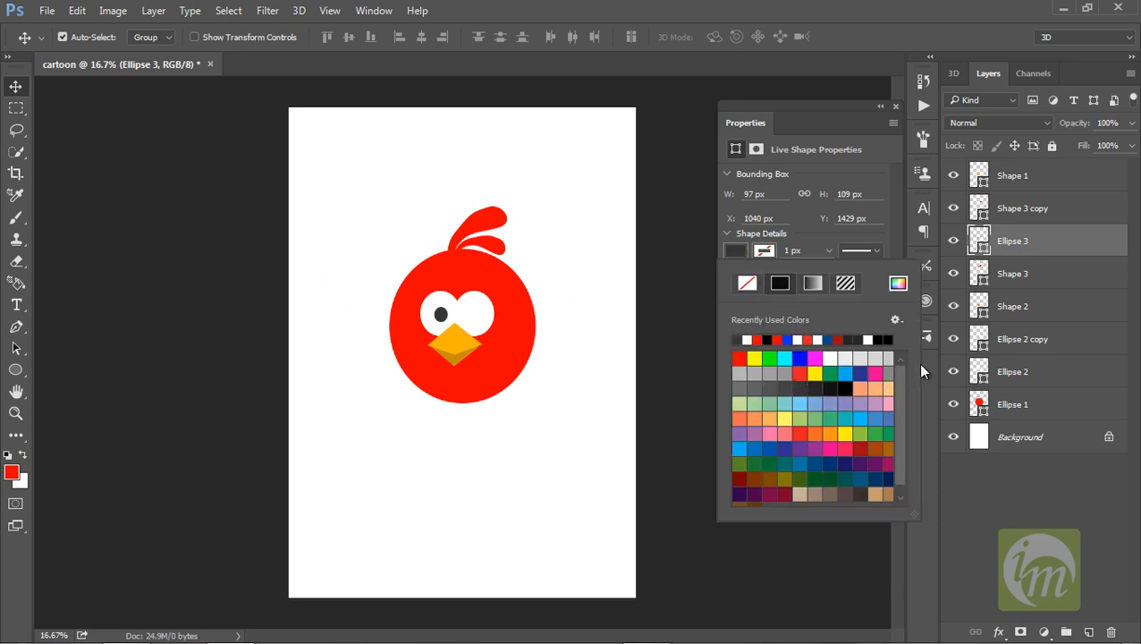
{"action": "left_click", "coordinate": [599, 249]}
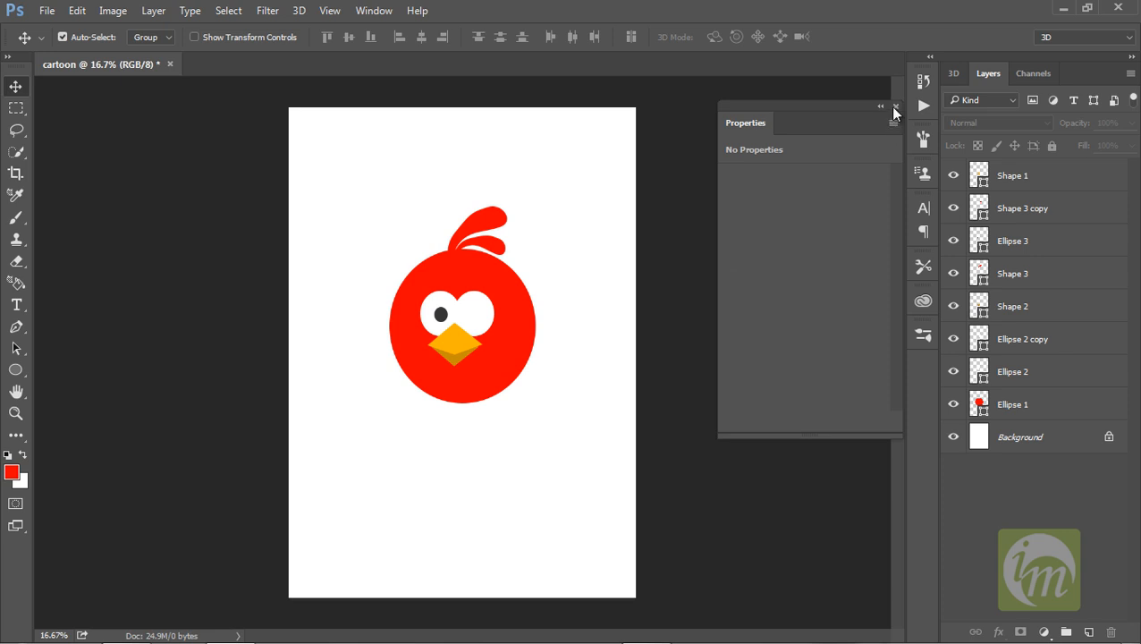
{"action": "left_click", "coordinate": [895, 107]}
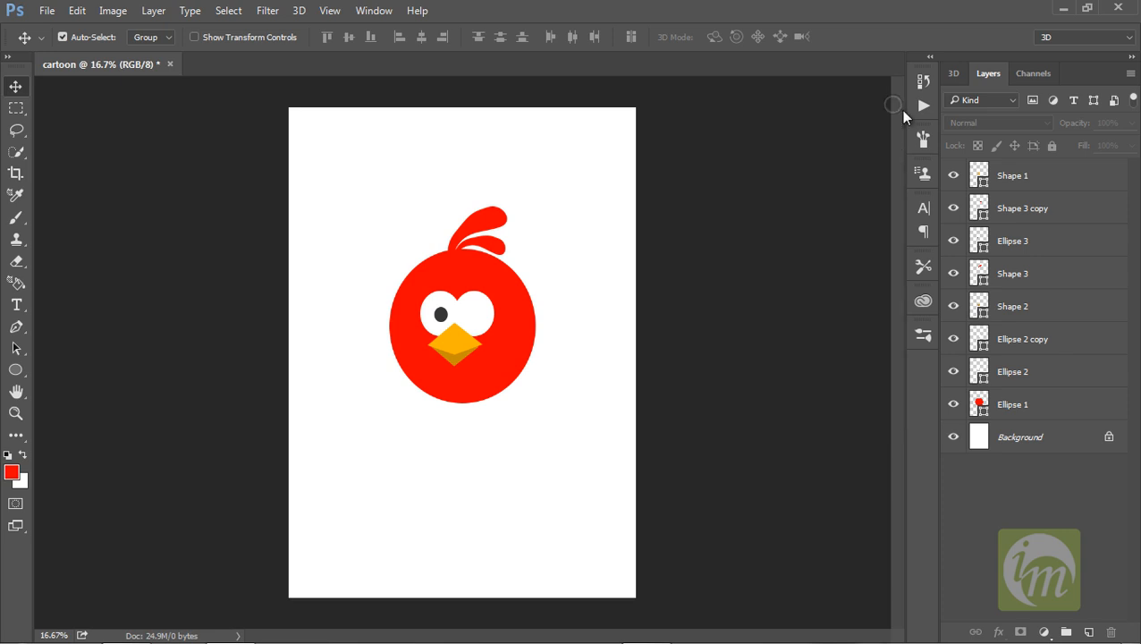
Duplicate the dark pupil and move the copy onto the right eye
{"action": "left_click", "coordinate": [434, 318]}
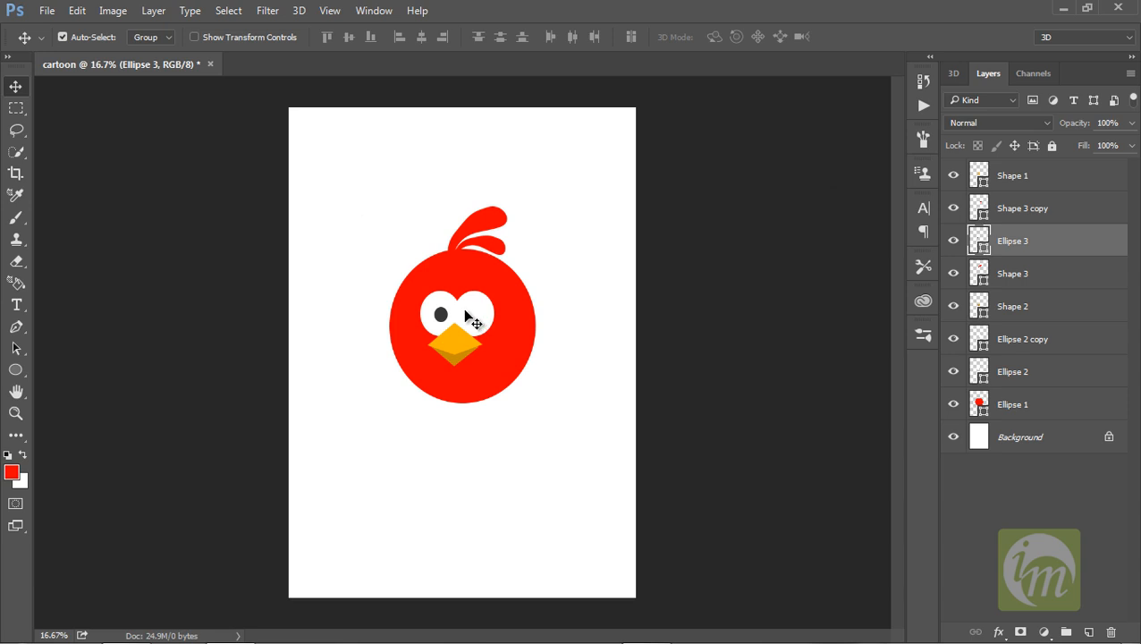
{"action": "key", "text": "ctrl+j"}
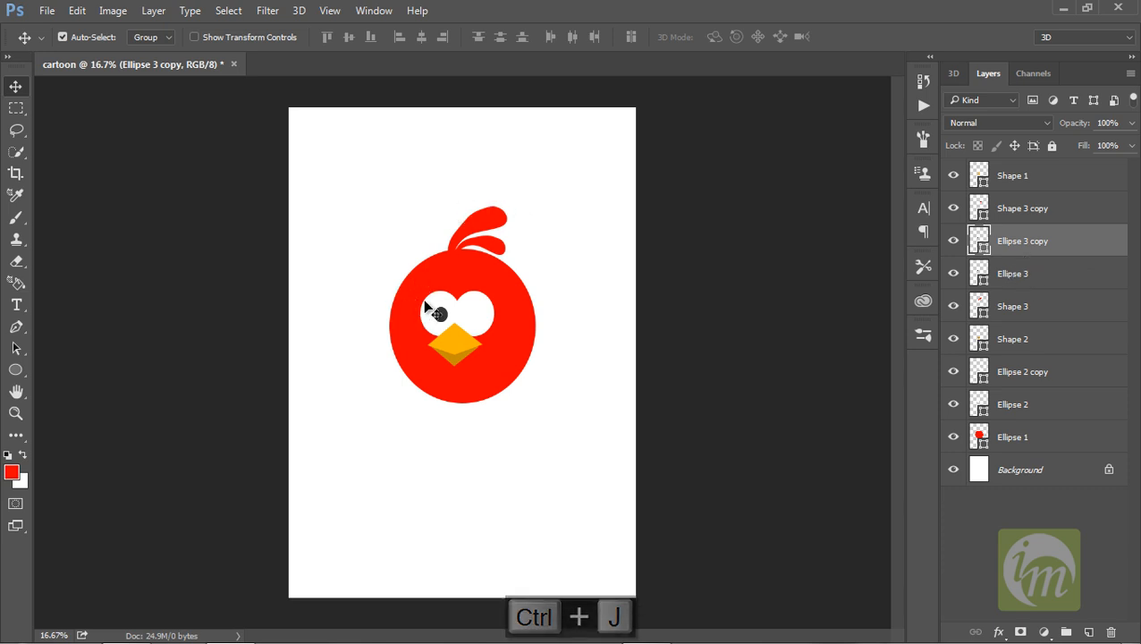
{"action": "left_click_drag", "start_coordinate": [441, 320], "coordinate": [475, 314]}
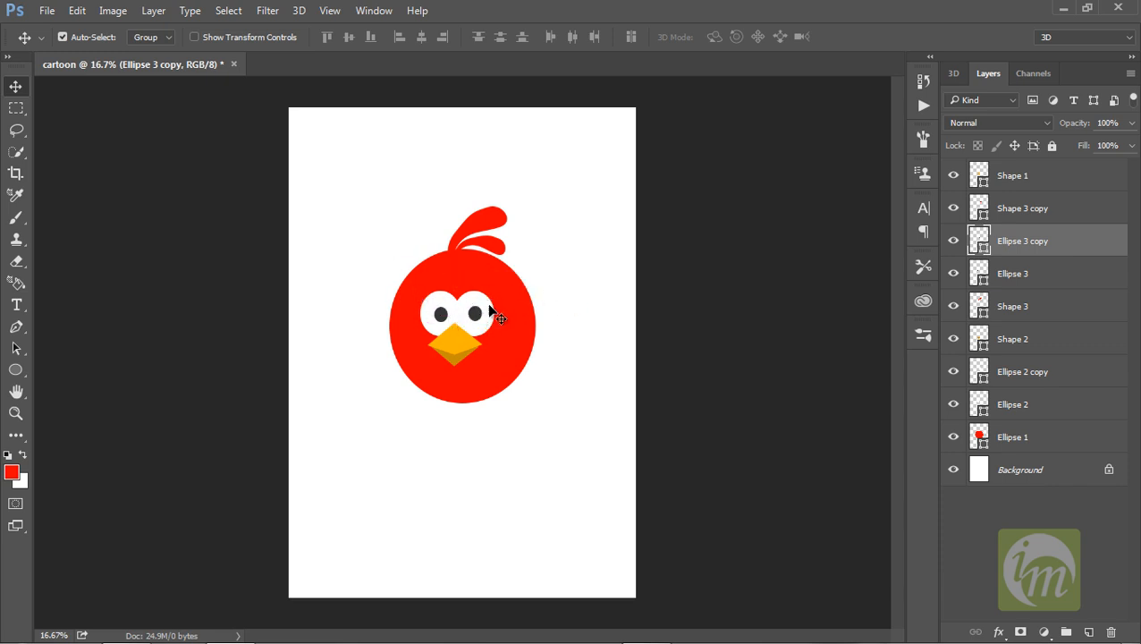
Draw a closed V-shaped dark grey eyebrow about 730 by 288 px above both eyes with the Pen tool
{"action": "left_click", "coordinate": [23, 330]}
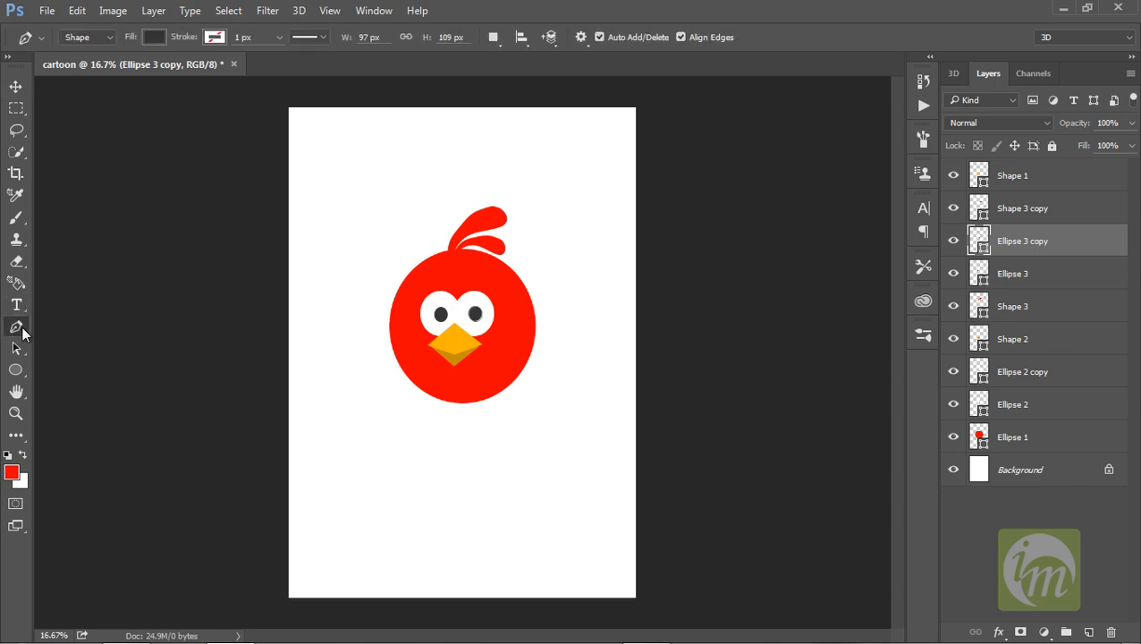
{"action": "left_click", "coordinate": [412, 283]}
{"action": "left_click_drag", "start_coordinate": [457, 305], "coordinate": [499, 293]}
{"action": "left_click", "coordinate": [512, 269]}
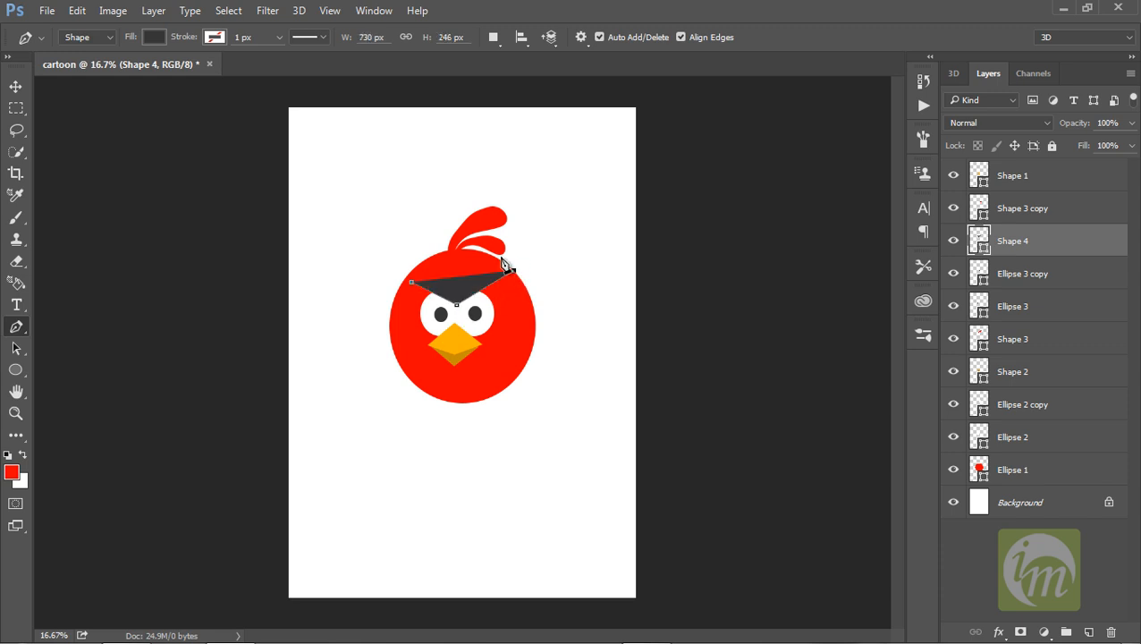
{"action": "left_click", "coordinate": [491, 265]}
{"action": "left_click", "coordinate": [457, 292]}
{"action": "left_click", "coordinate": [418, 273]}
{"action": "left_click", "coordinate": [412, 282]}
{"action": "left_click", "coordinate": [404, 199], "text": "ctrl"}
{"action": "left_click", "coordinate": [422, 270], "text": "ctrl"}
{"action": "left_click", "coordinate": [427, 214], "text": "ctrl"}
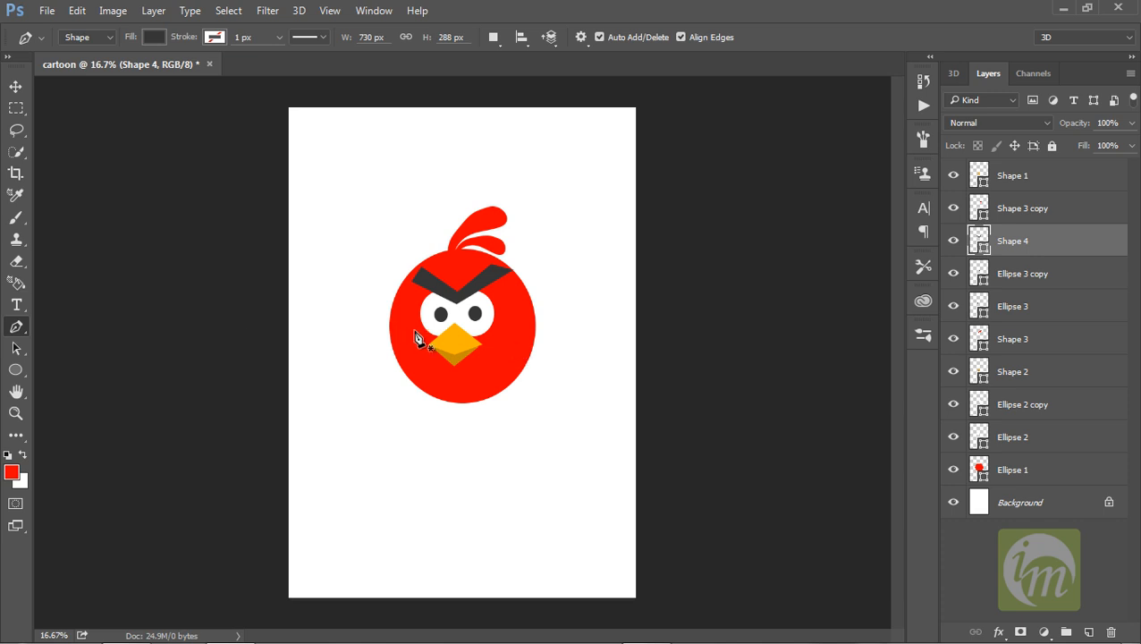
Draw a belly ellipse about 1170 by 1110 px overlapping the lower half of the red body and close its properties
{"action": "left_click", "coordinate": [17, 370]}
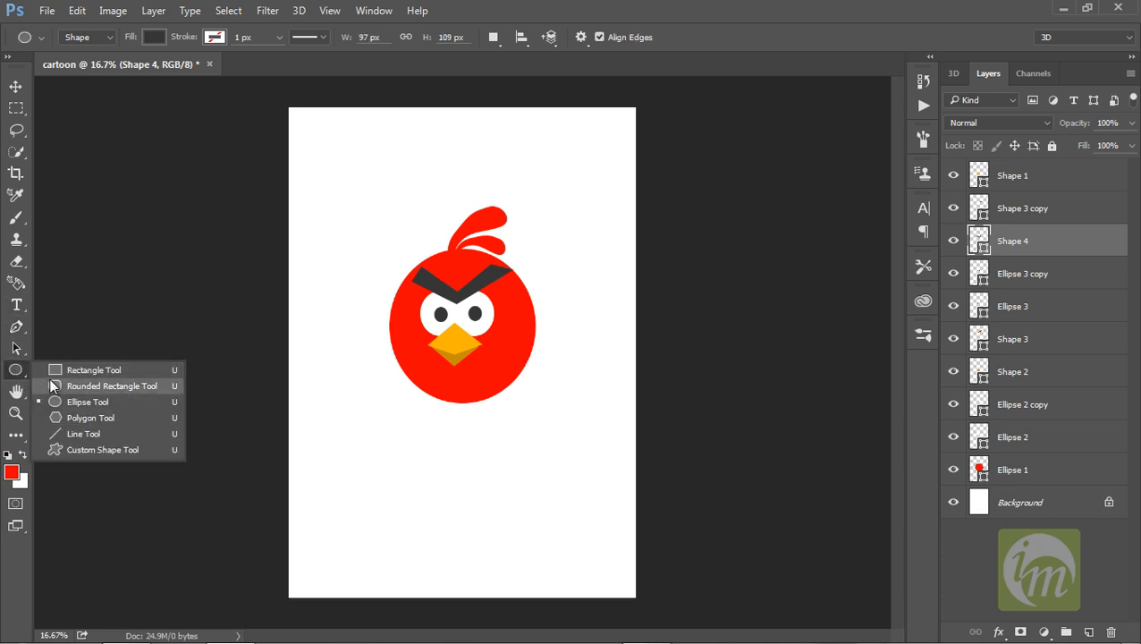
{"action": "left_click", "coordinate": [56, 402]}
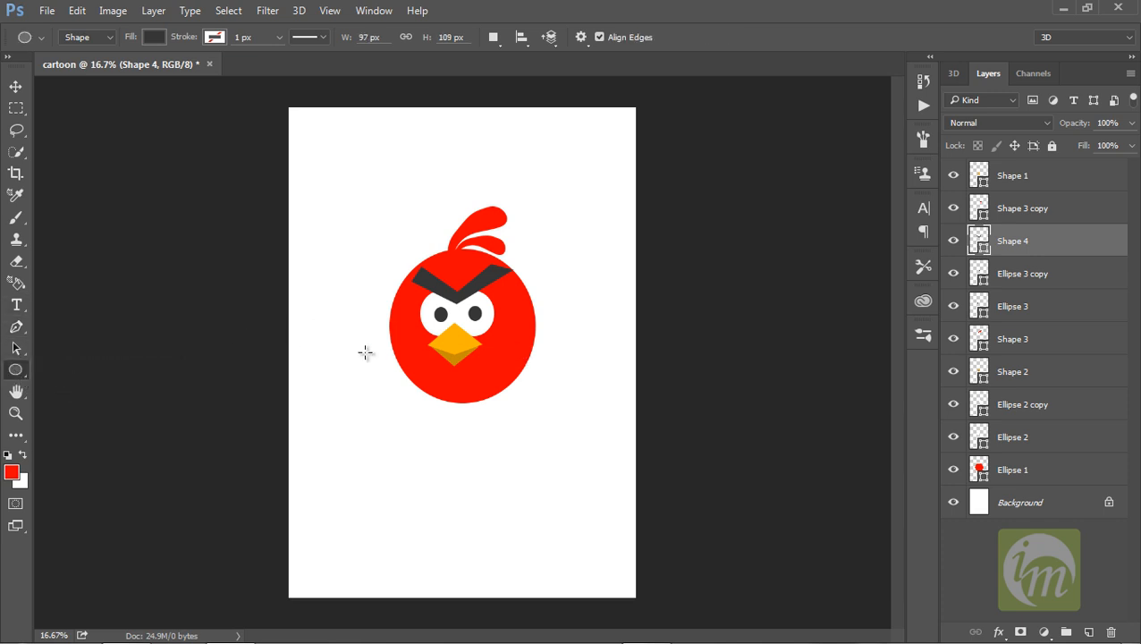
{"action": "left_click_drag", "start_coordinate": [381, 333], "coordinate": [536, 483]}
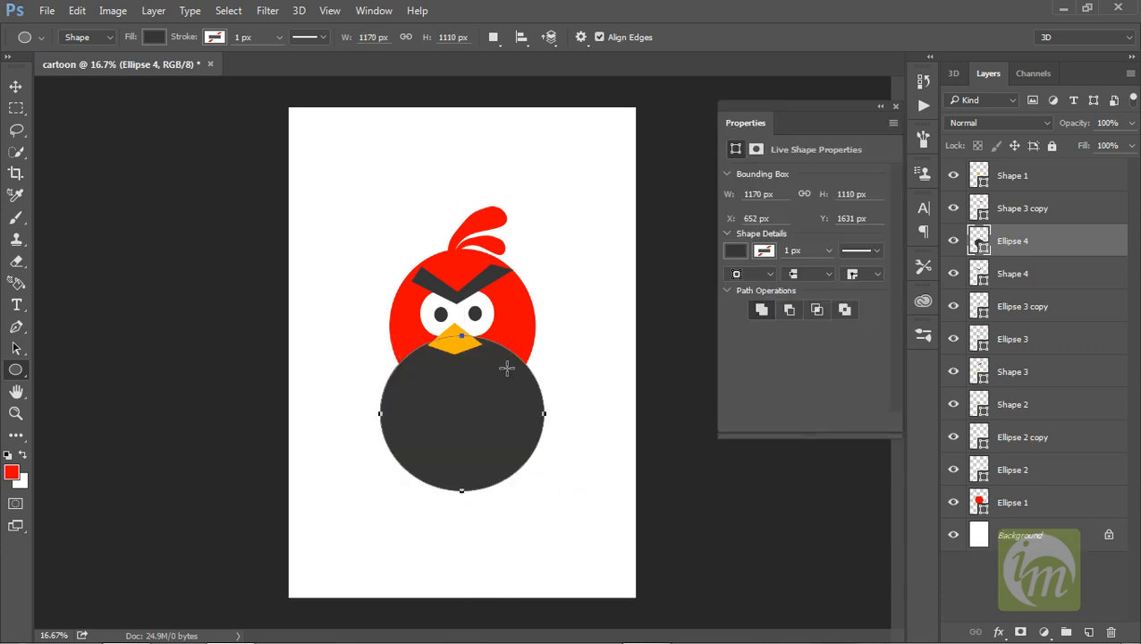
{"action": "left_click", "coordinate": [895, 106]}
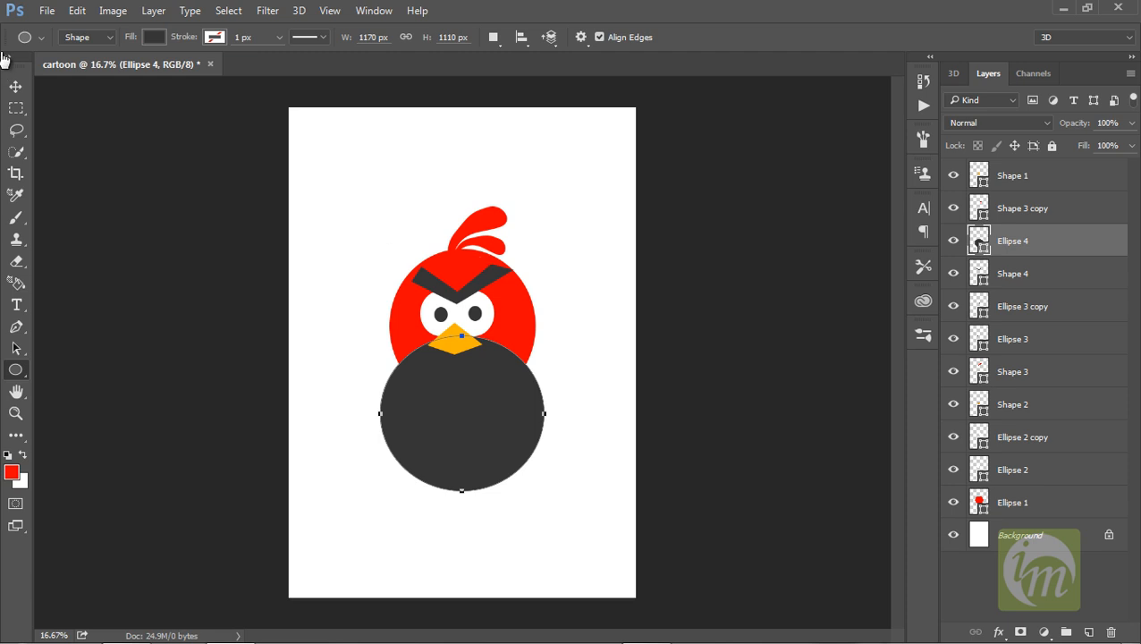
{"action": "left_click", "coordinate": [15, 86]}
{"action": "left_click_drag", "start_coordinate": [480, 426], "coordinate": [479, 426]}
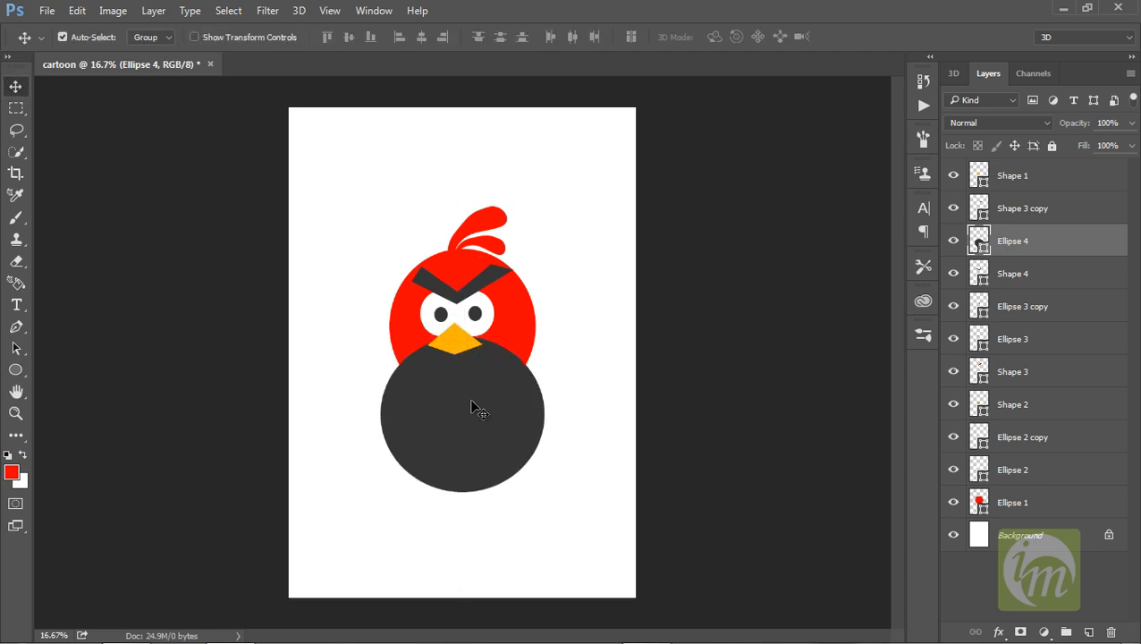
Change the belly ellipse's fill colour to white (ffffff)
{"action": "double_click", "coordinate": [982, 245]}
{"action": "type", "text": "ffffff"}
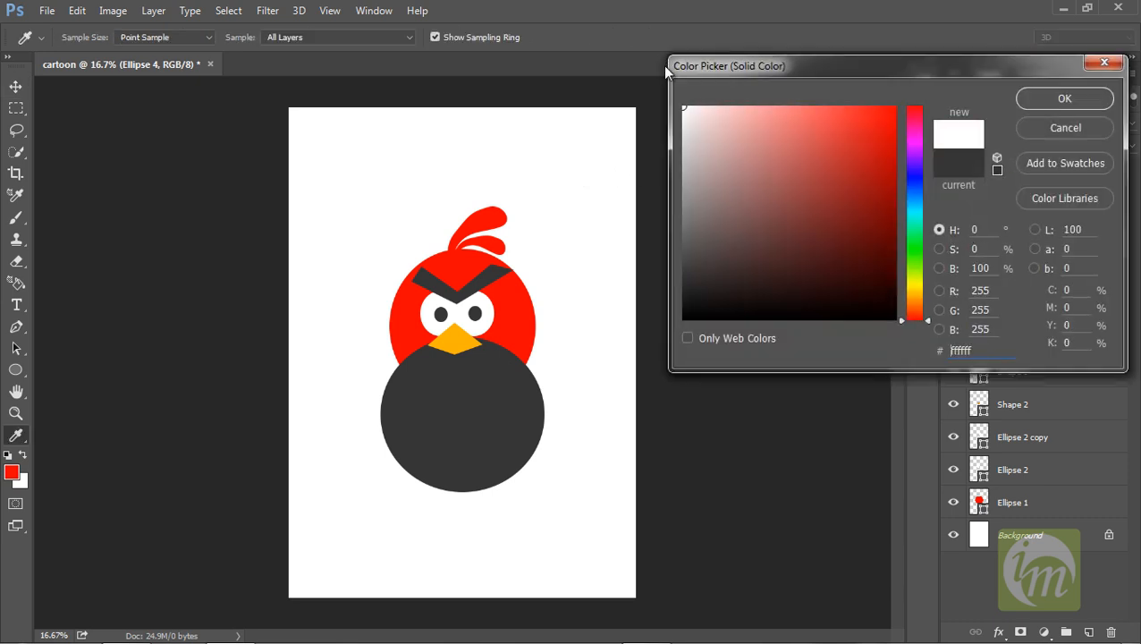
{"action": "left_click", "coordinate": [1064, 100]}
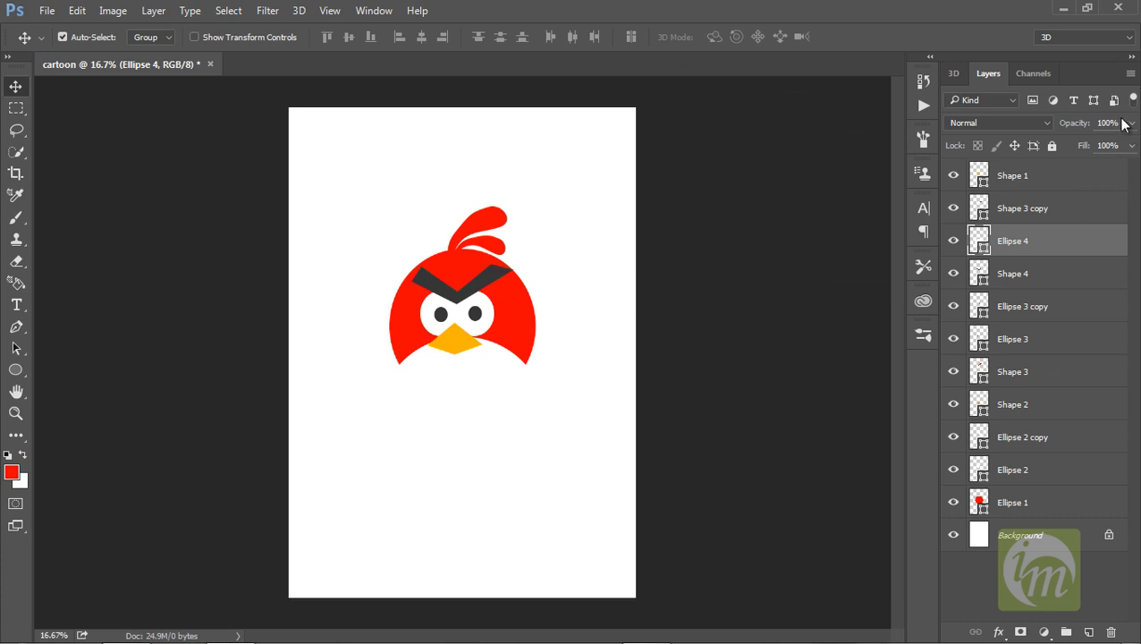
Set the belly ellipse's opacity to 30% and move its layer directly above the red body layer, Ellipse 1
{"action": "type", "text": "50"}
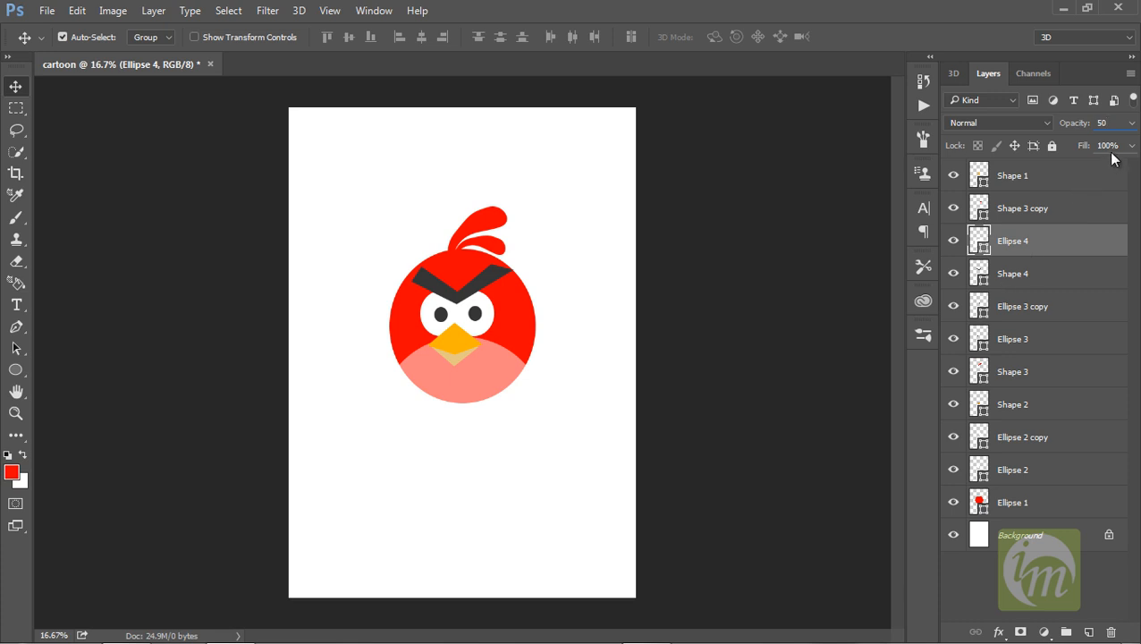
{"action": "type", "text": "30"}
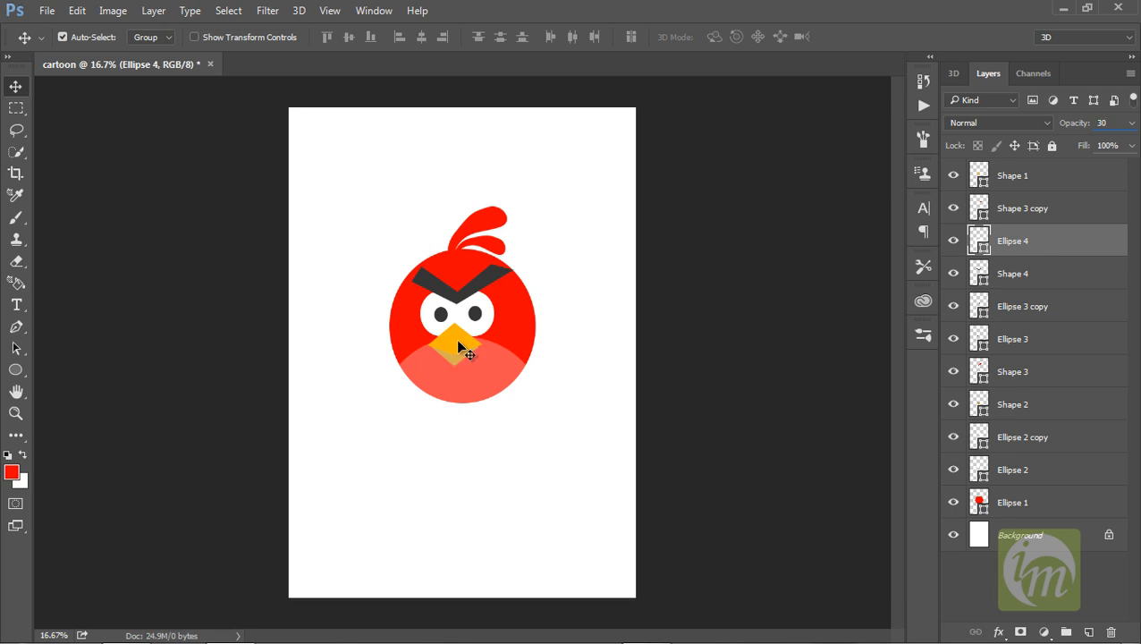
{"action": "left_click_drag", "start_coordinate": [1017, 251], "coordinate": [1006, 483]}
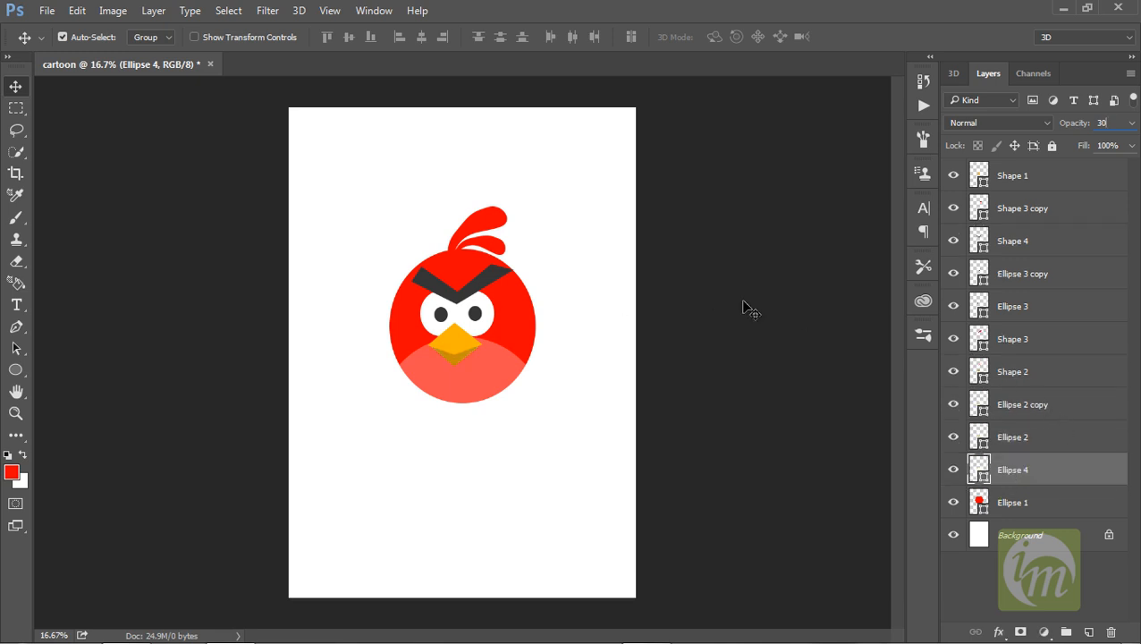
Merge the two white eye layers, Ellipse 2 and Ellipse 2 copy, and check the merged shape by toggling its visibility
{"action": "left_click", "coordinate": [488, 324]}
{"action": "left_click", "coordinate": [439, 279], "text": "ctrl"}
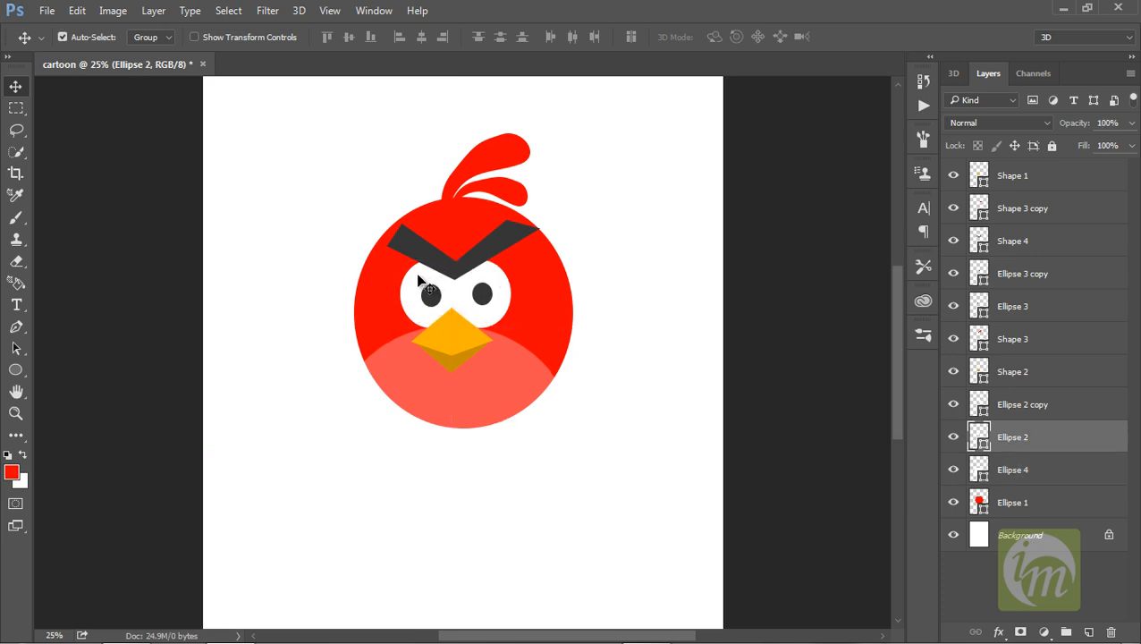
{"action": "left_click", "coordinate": [953, 436]}
{"action": "left_click", "coordinate": [953, 437]}
{"action": "left_click", "coordinate": [992, 406], "text": "shift"}
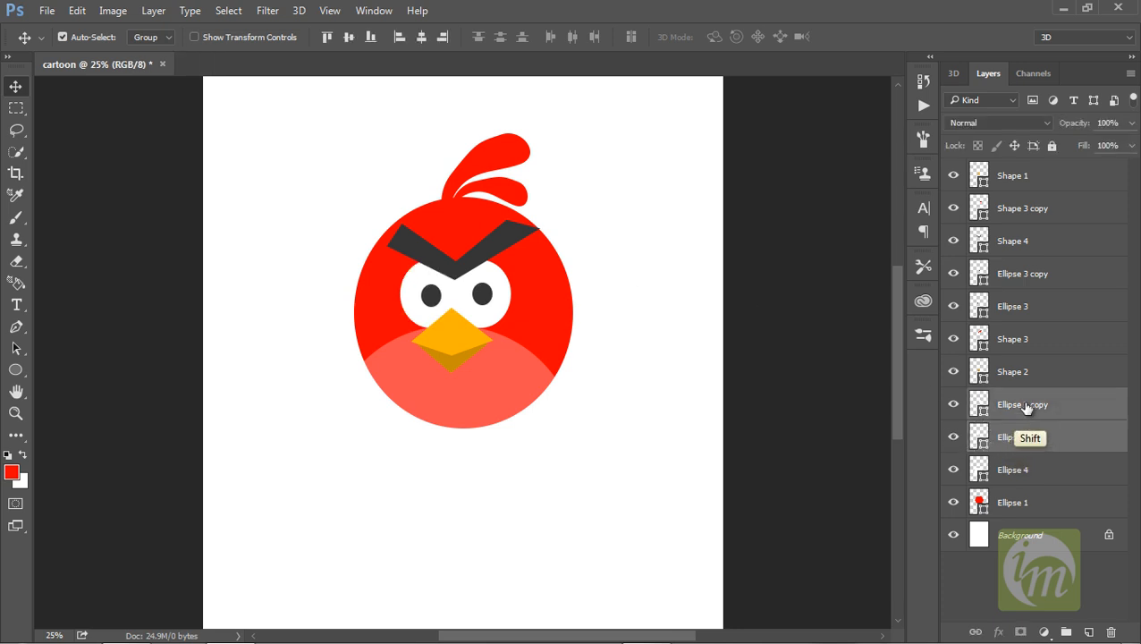
{"action": "left_click", "coordinate": [953, 404]}
{"action": "left_click", "coordinate": [953, 404]}
{"action": "key", "text": "ctrl"}
{"action": "key", "text": "ctrl+e"}
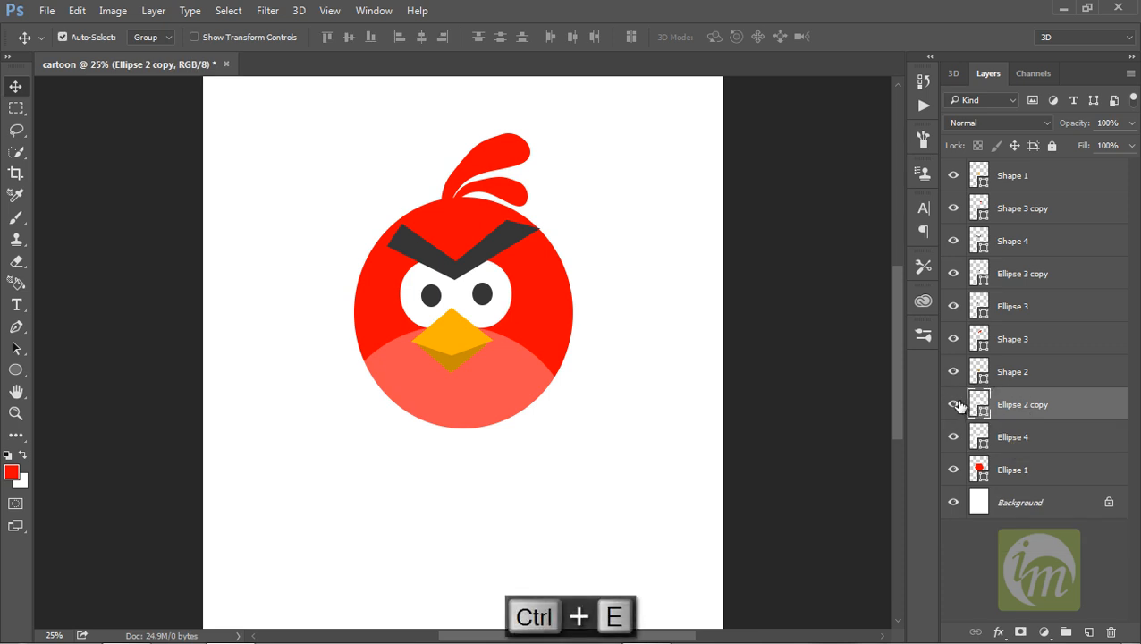
{"action": "left_click", "coordinate": [955, 405]}
{"action": "left_click", "coordinate": [955, 405]}
{"action": "left_click", "coordinate": [955, 405]}
{"action": "left_click", "coordinate": [955, 405]}
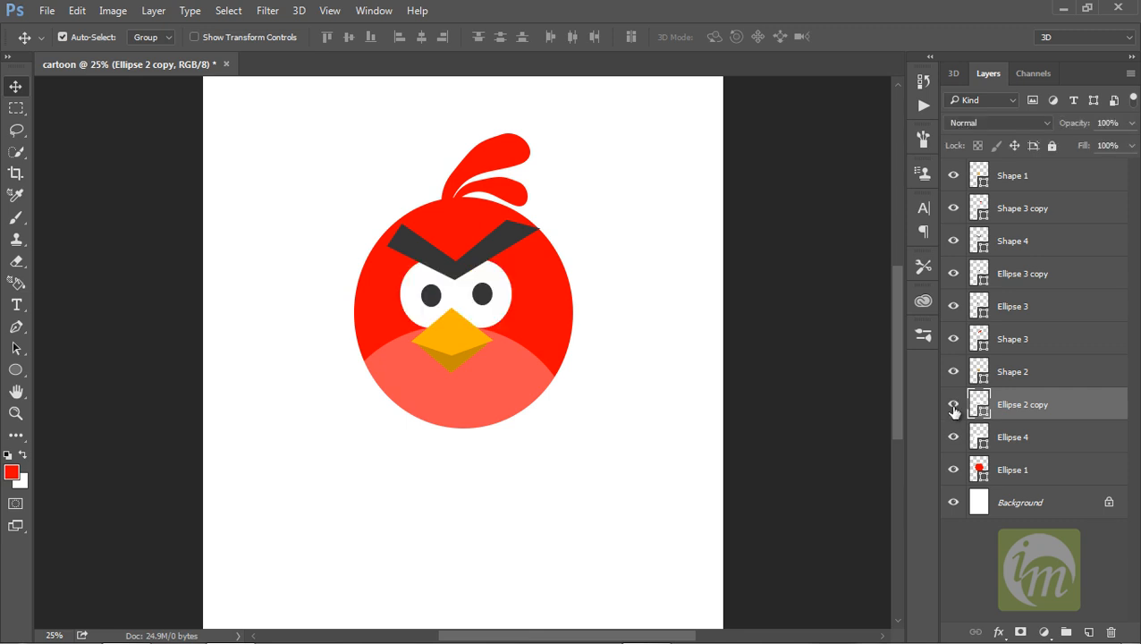
Add an Outer Glow in black (000000) to the merged white eyes layer
{"action": "right_click", "coordinate": [1020, 405]}
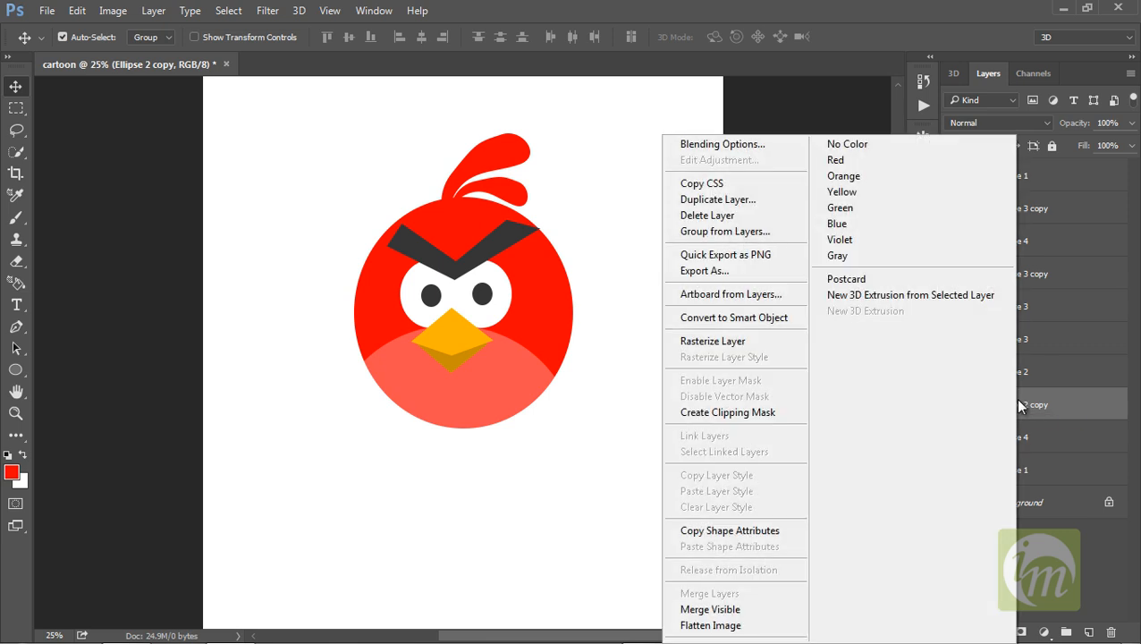
{"action": "left_click", "coordinate": [748, 146]}
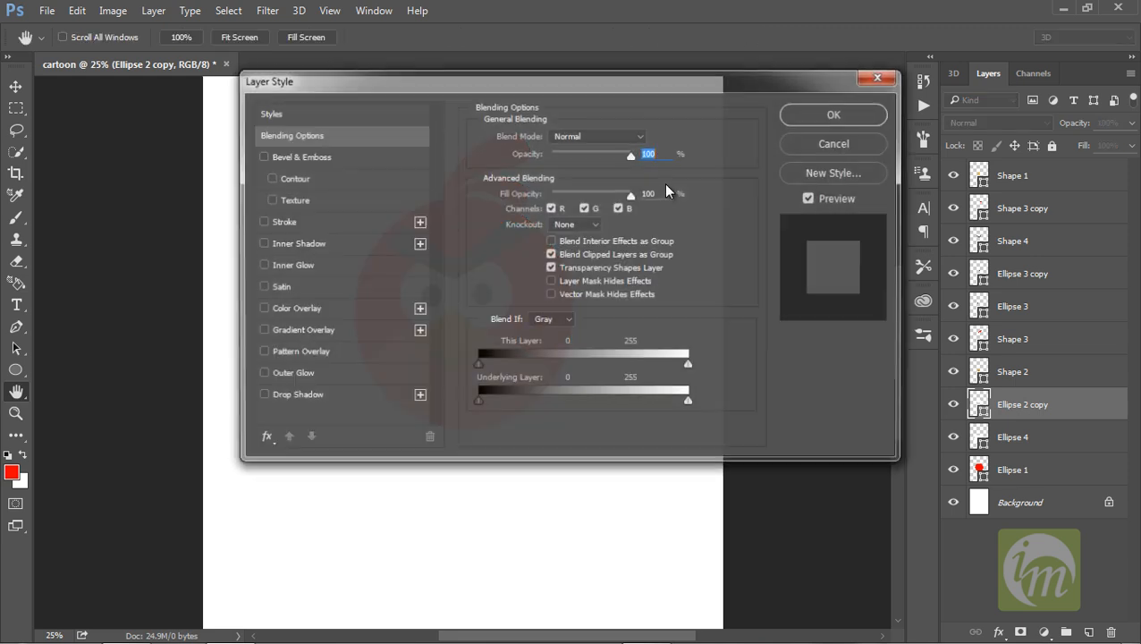
{"action": "left_click_drag", "start_coordinate": [480, 86], "coordinate": [823, 59]}
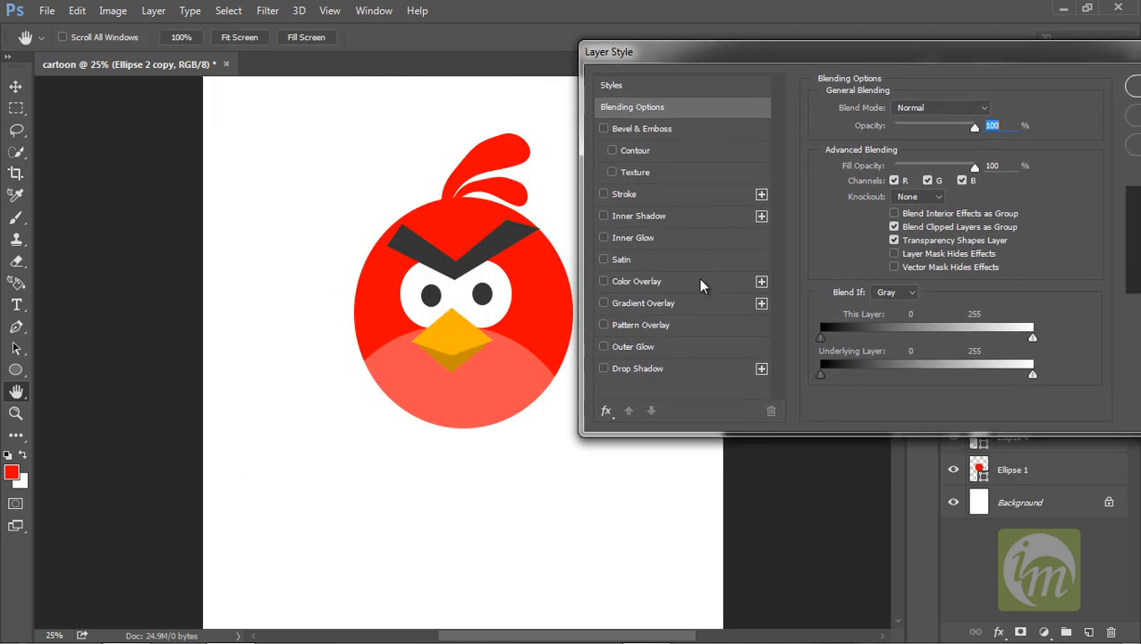
{"action": "left_click", "coordinate": [634, 348]}
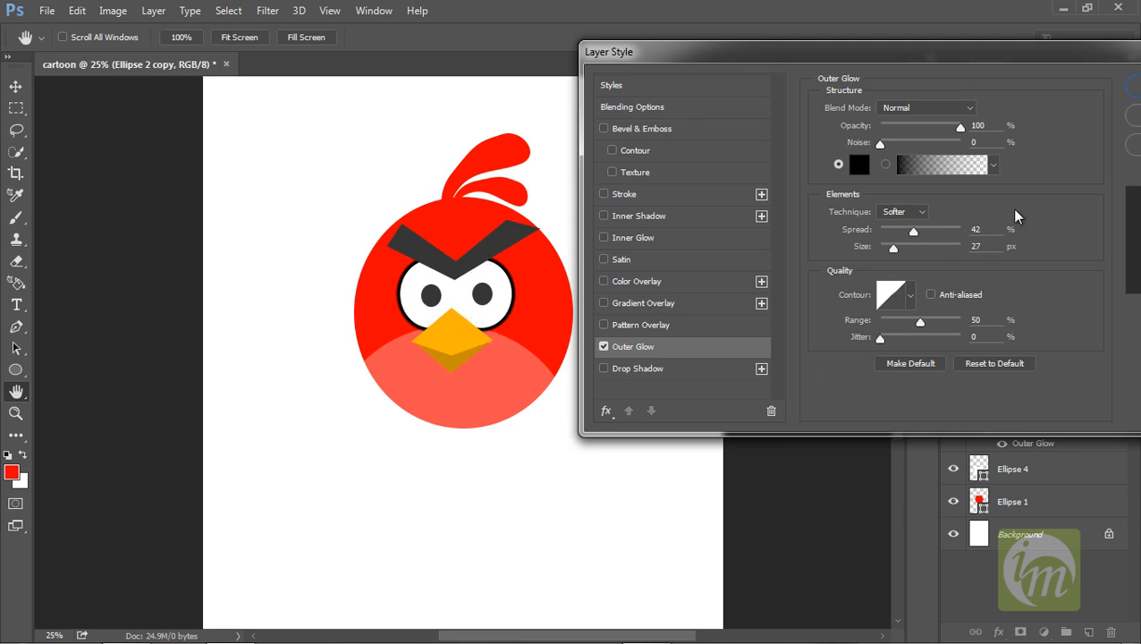
{"action": "left_click", "coordinate": [859, 167]}
{"action": "left_click", "coordinate": [694, 239]}
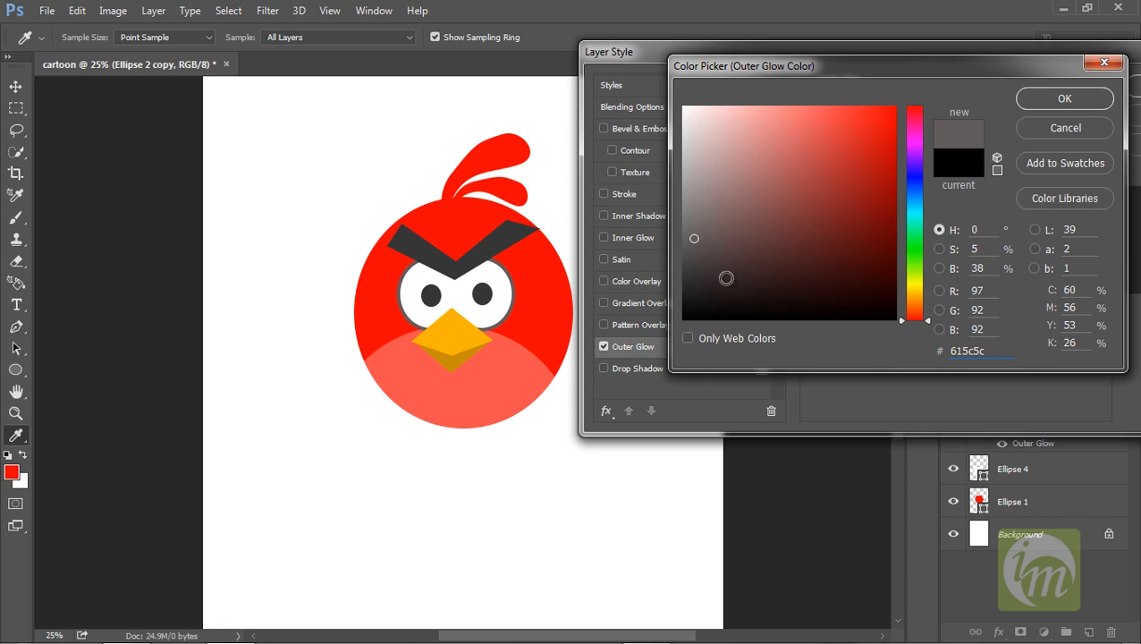
{"action": "left_click_drag", "start_coordinate": [727, 278], "coordinate": [682, 347]}
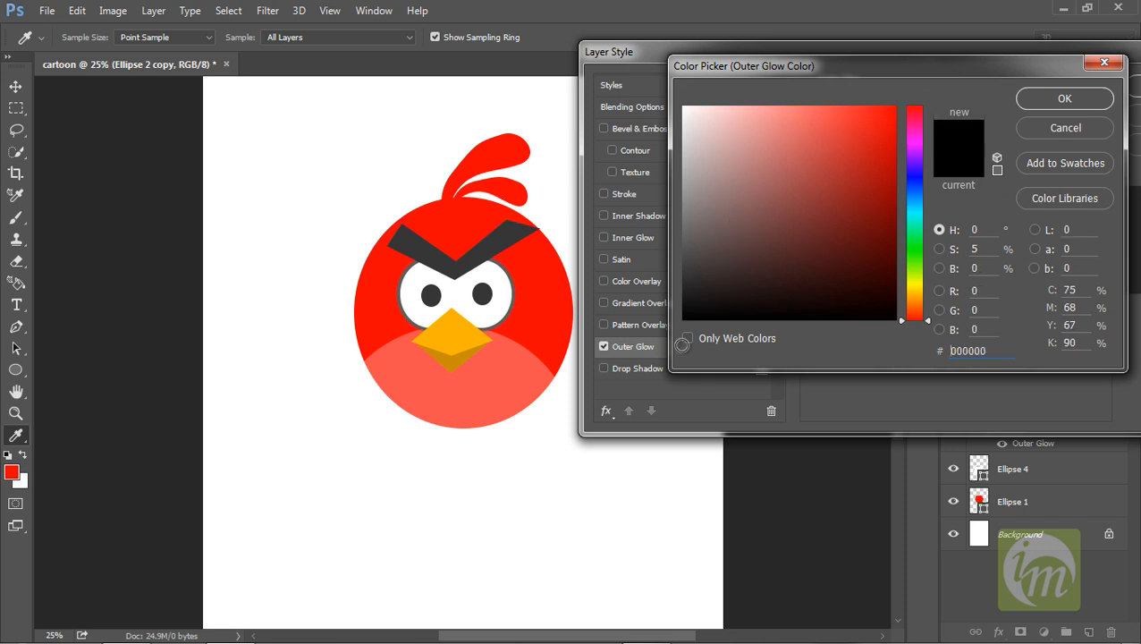
{"action": "left_click", "coordinate": [1062, 104]}
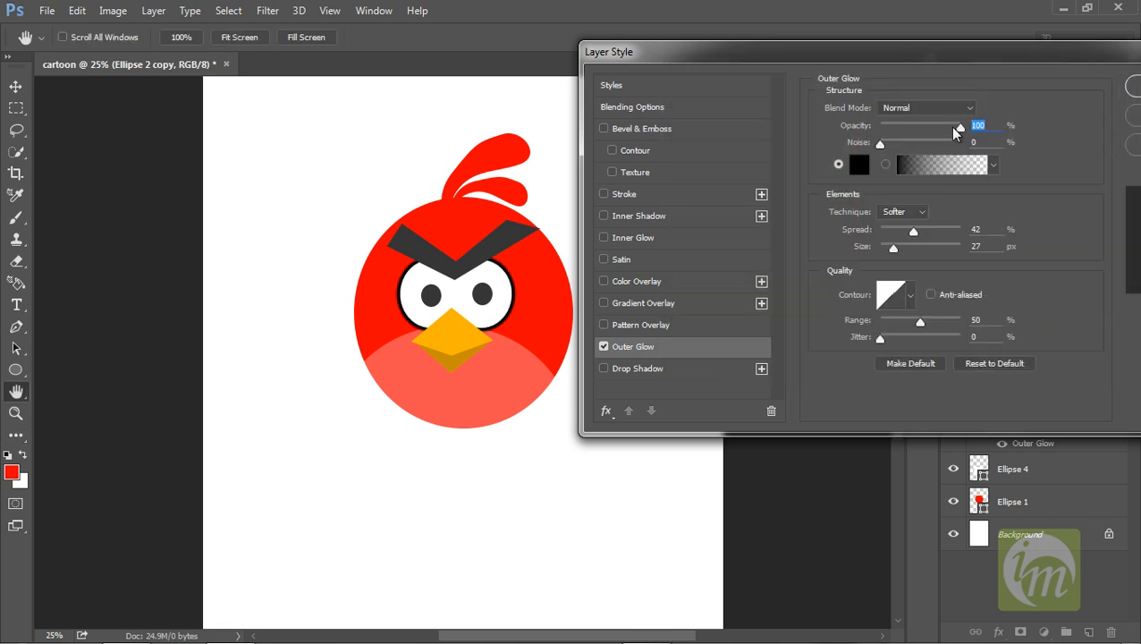
Set the eyes' outer glow to 59% opacity, 24% spread and 32 px size, and apply the layer style
{"action": "left_click_drag", "start_coordinate": [960, 131], "coordinate": [913, 135]}
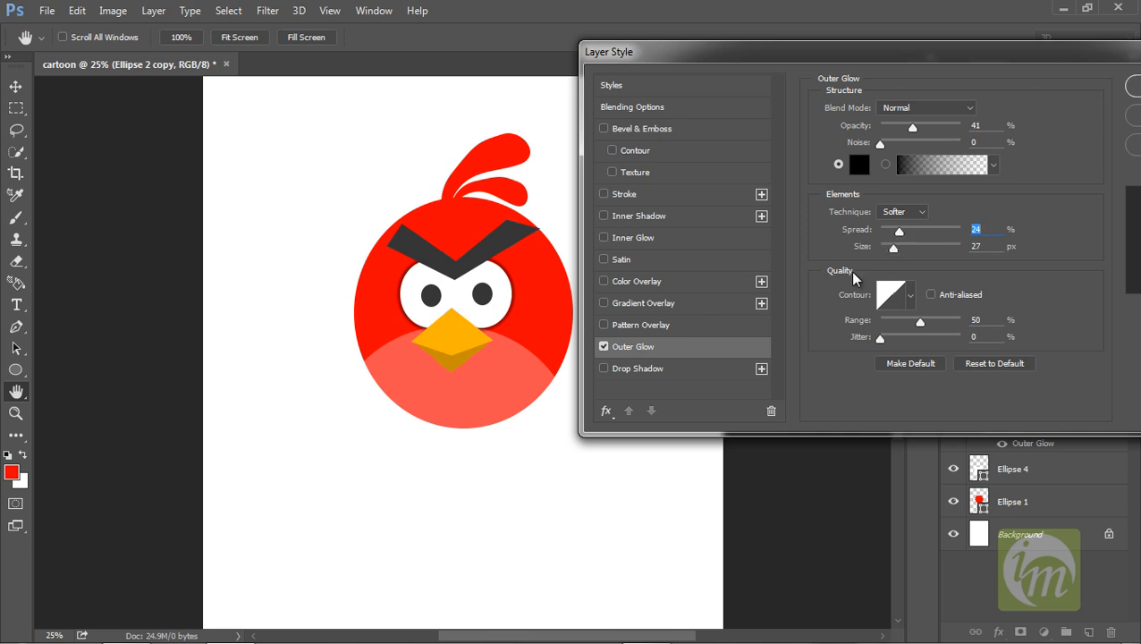
{"action": "left_click_drag", "start_coordinate": [905, 248], "coordinate": [900, 254]}
{"action": "left_click_drag", "start_coordinate": [917, 128], "coordinate": [921, 128]}
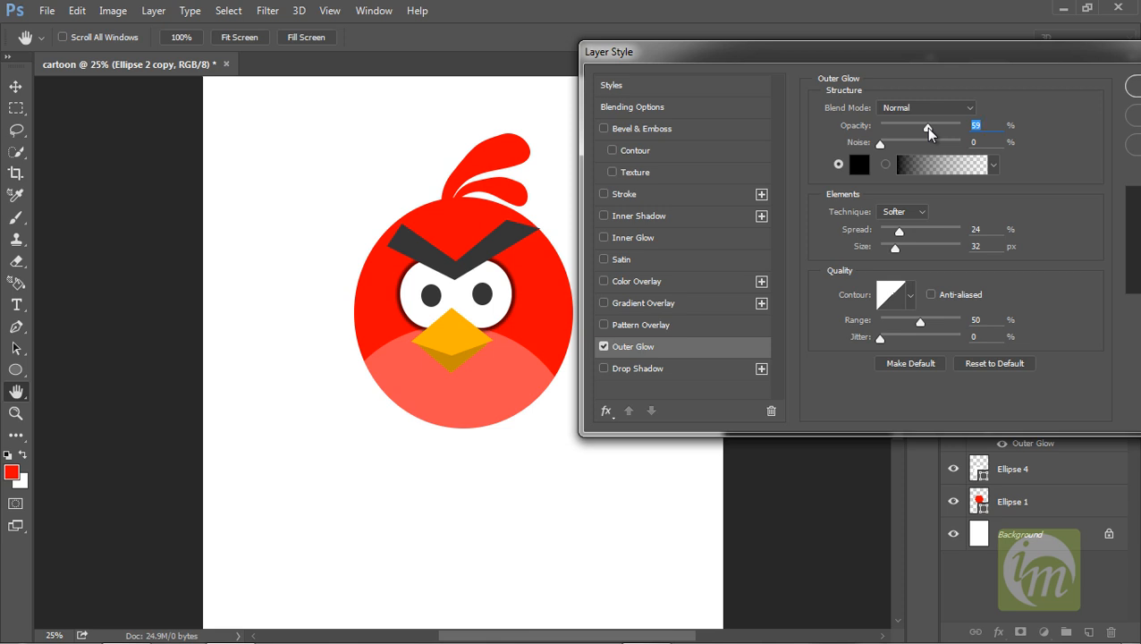
{"action": "left_click_drag", "start_coordinate": [1054, 50], "coordinate": [974, 73]}
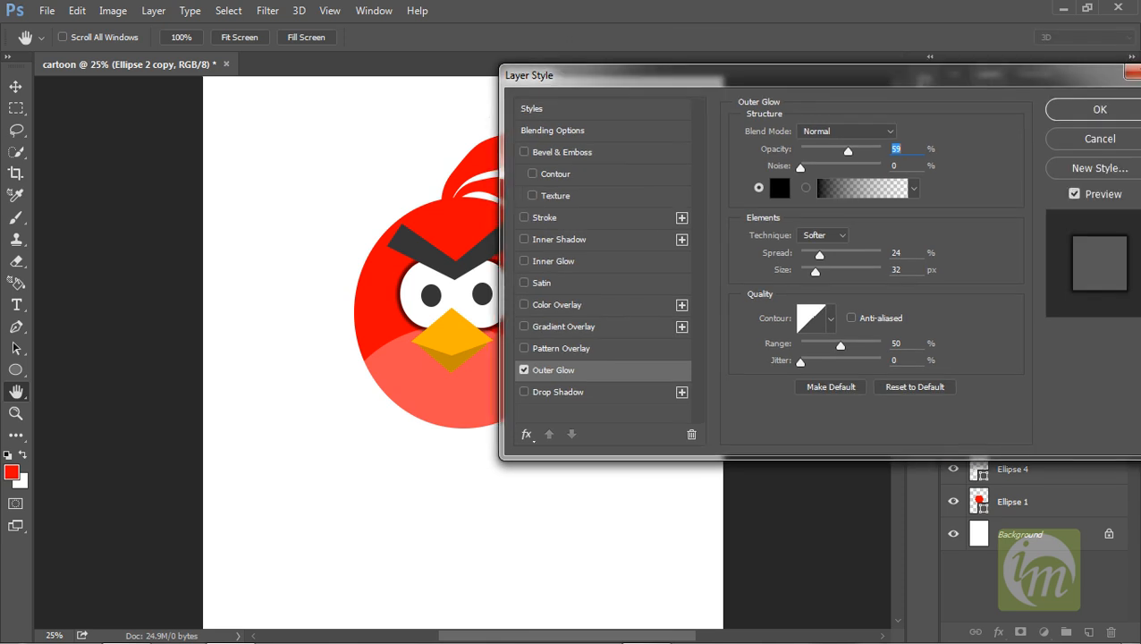
{"action": "left_click", "coordinate": [1100, 110]}
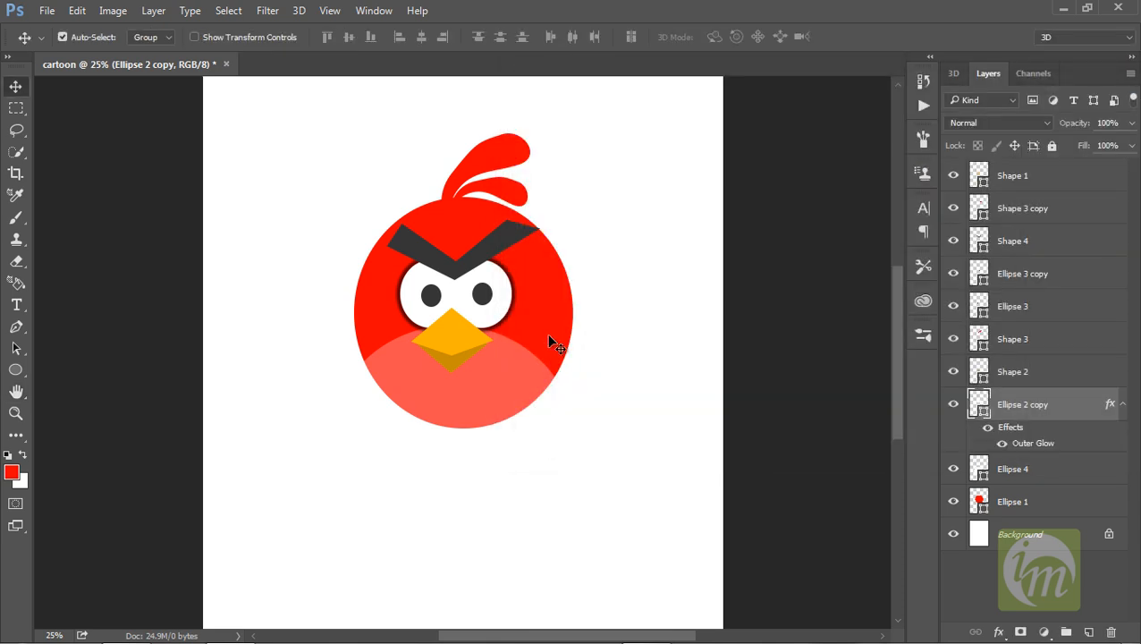
Add an Outer Glow with 100% opacity to the red body layer, Ellipse 1
{"action": "left_click", "coordinate": [553, 288]}
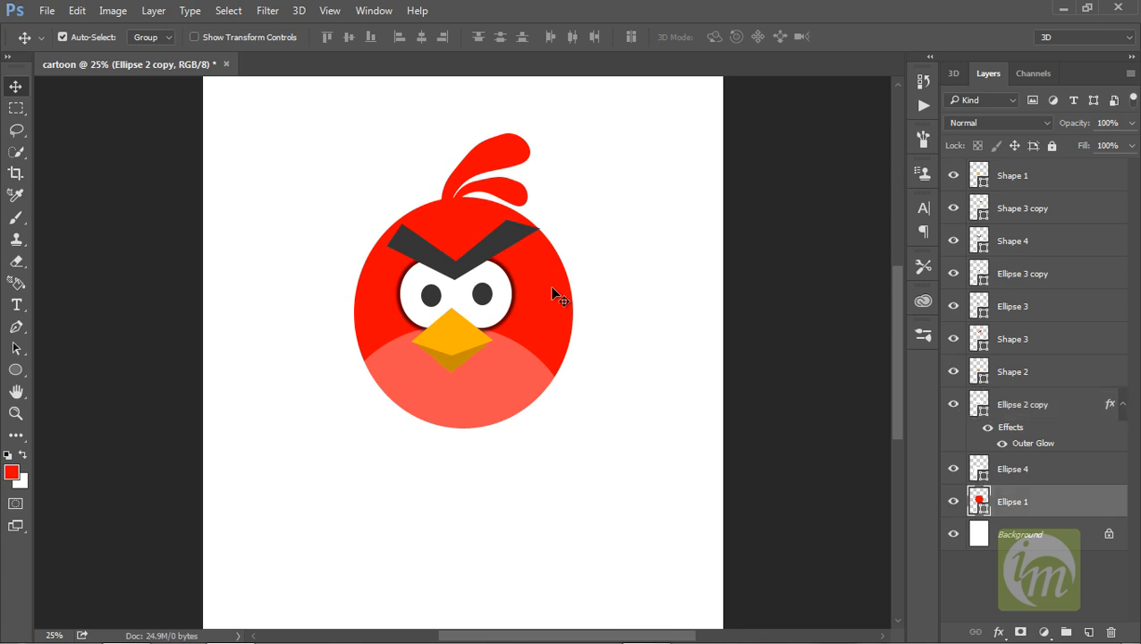
{"action": "right_click", "coordinate": [1021, 506]}
{"action": "left_click", "coordinate": [738, 141]}
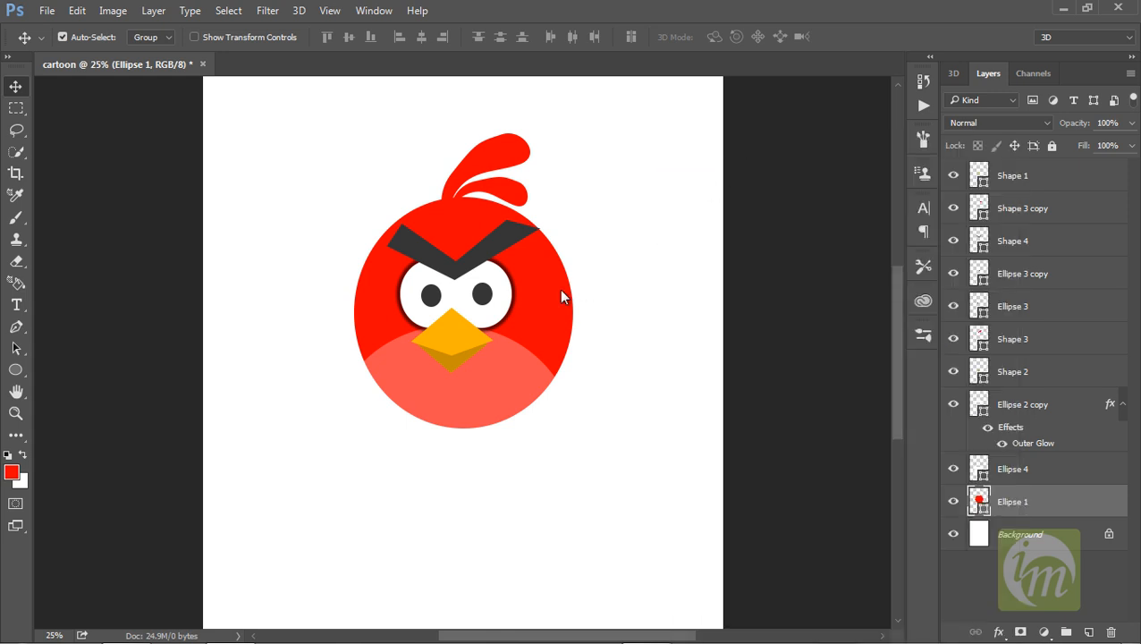
{"action": "left_click", "coordinate": [261, 375]}
{"action": "left_click_drag", "start_coordinate": [388, 75], "coordinate": [777, 33]}
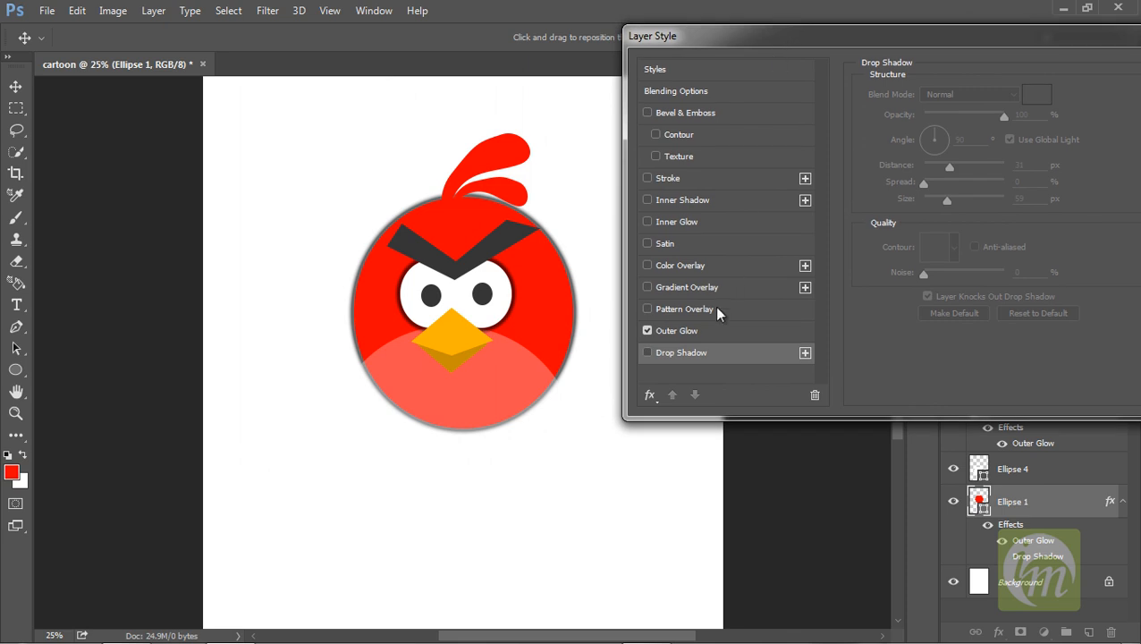
{"action": "left_click", "coordinate": [679, 332]}
{"action": "left_click_drag", "start_coordinate": [971, 112], "coordinate": [1014, 101]}
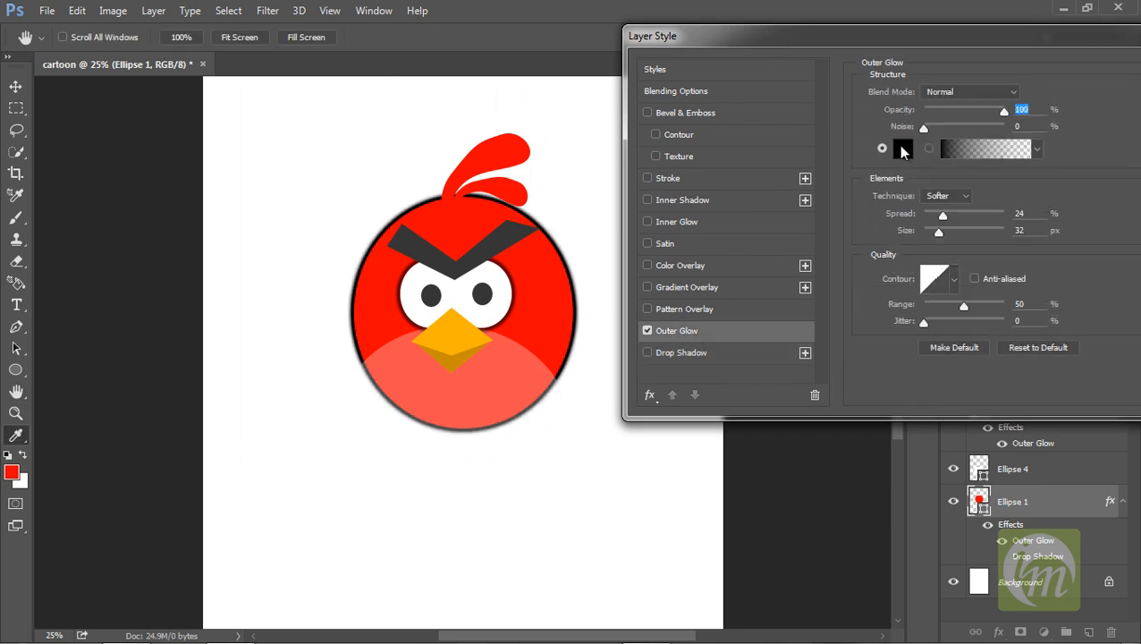
Give the body's outer glow a black colour and 100% spread, reduce its size to a thin outline, and apply it
{"action": "left_click", "coordinate": [900, 149]}
{"action": "left_click", "coordinate": [687, 319]}
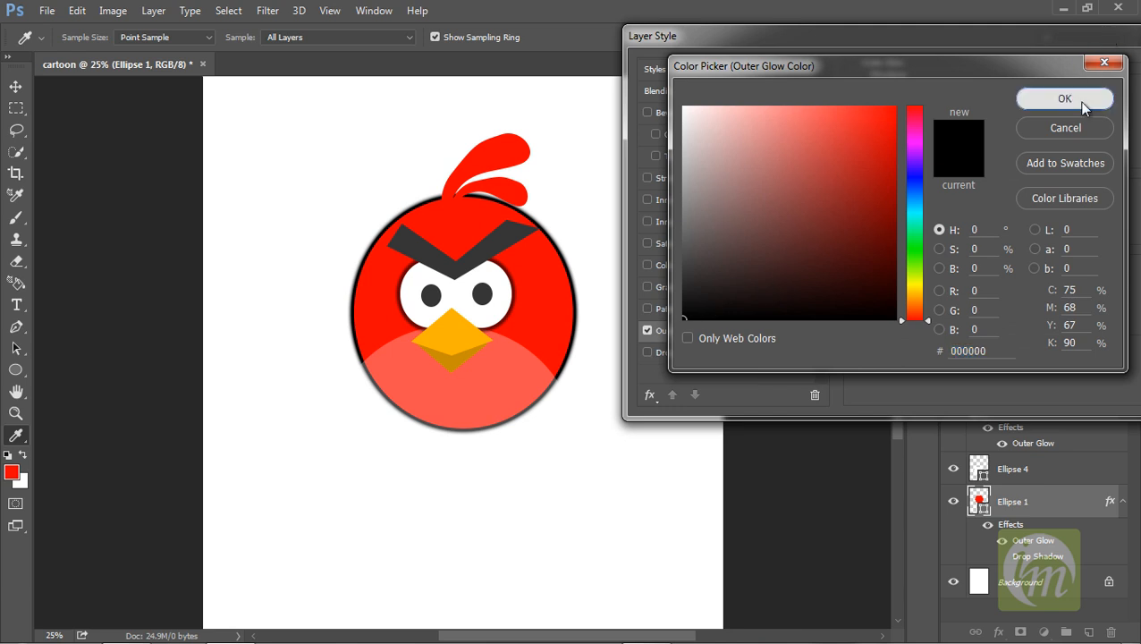
{"action": "left_click", "coordinate": [1064, 99]}
{"action": "left_click_drag", "start_coordinate": [943, 215], "coordinate": [1019, 220]}
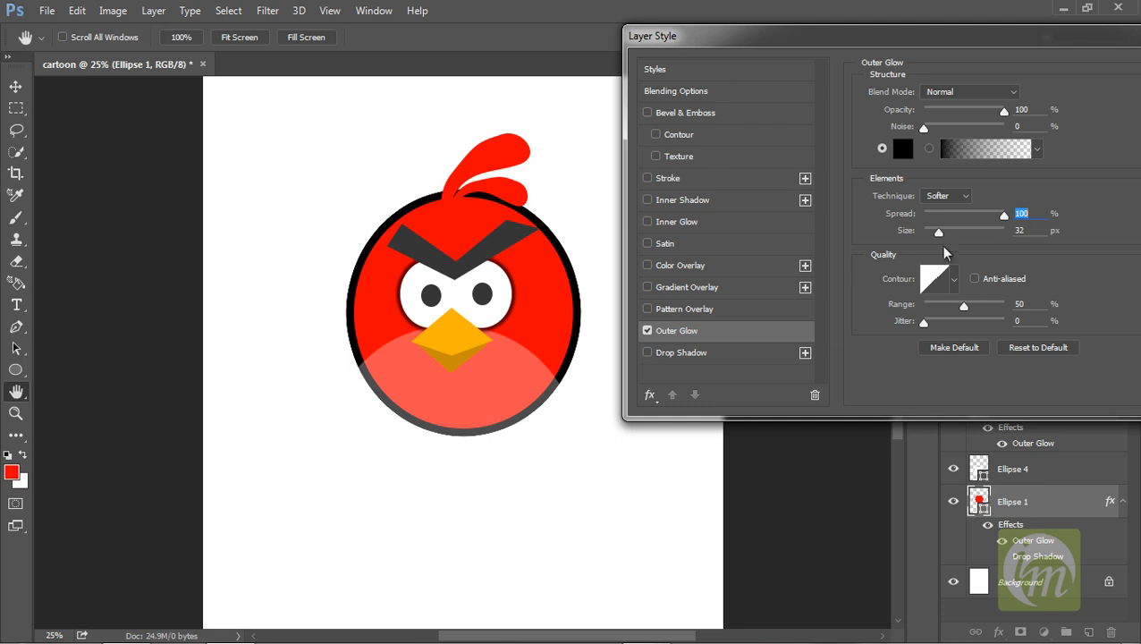
{"action": "left_click_drag", "start_coordinate": [939, 231], "coordinate": [946, 235]}
{"action": "left_click_drag", "start_coordinate": [967, 33], "coordinate": [669, 163]}
{"action": "left_click", "coordinate": [946, 203]}
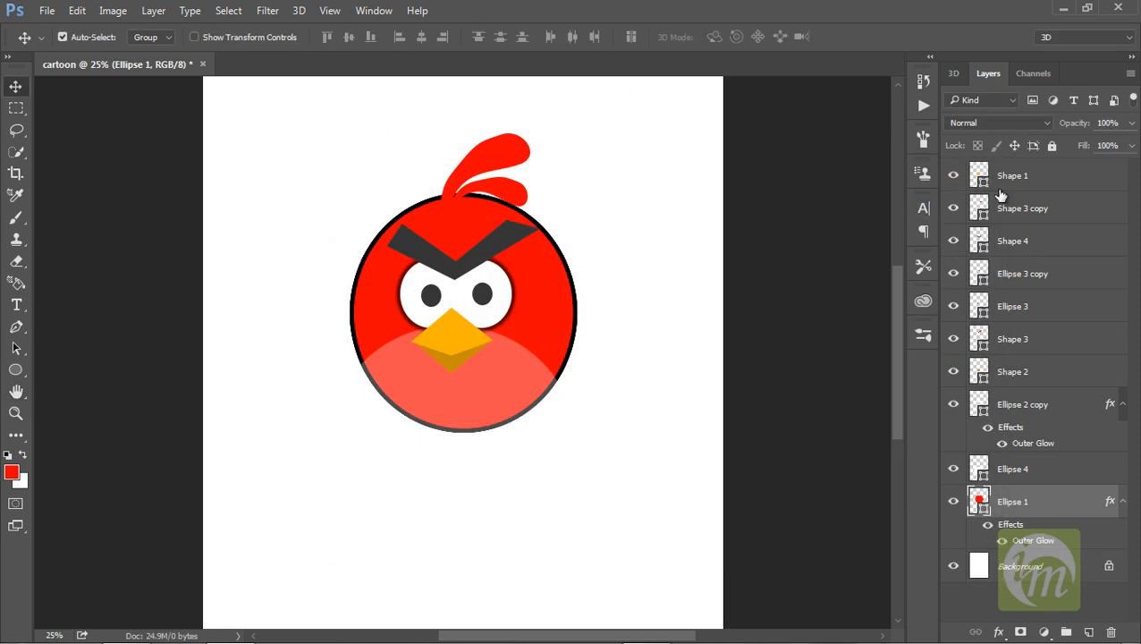
Copy the layer style of the red body layer, Ellipse 1
{"action": "key", "text": "ctrl+minus"}
{"action": "key", "text": "ctrl+plus"}
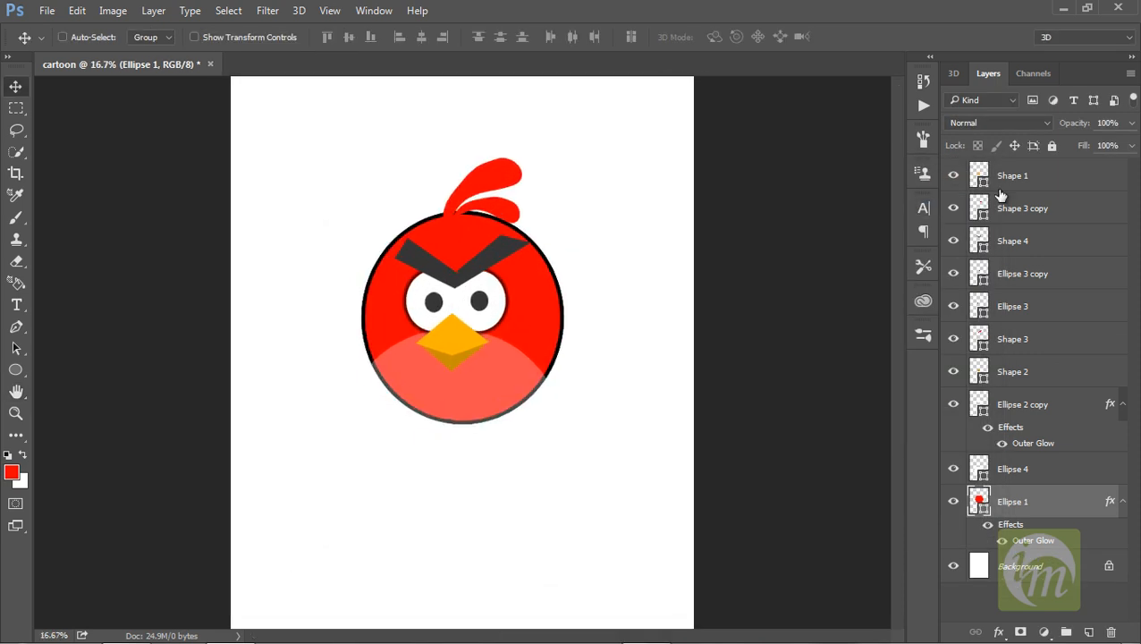
{"action": "left_click", "coordinate": [488, 161]}
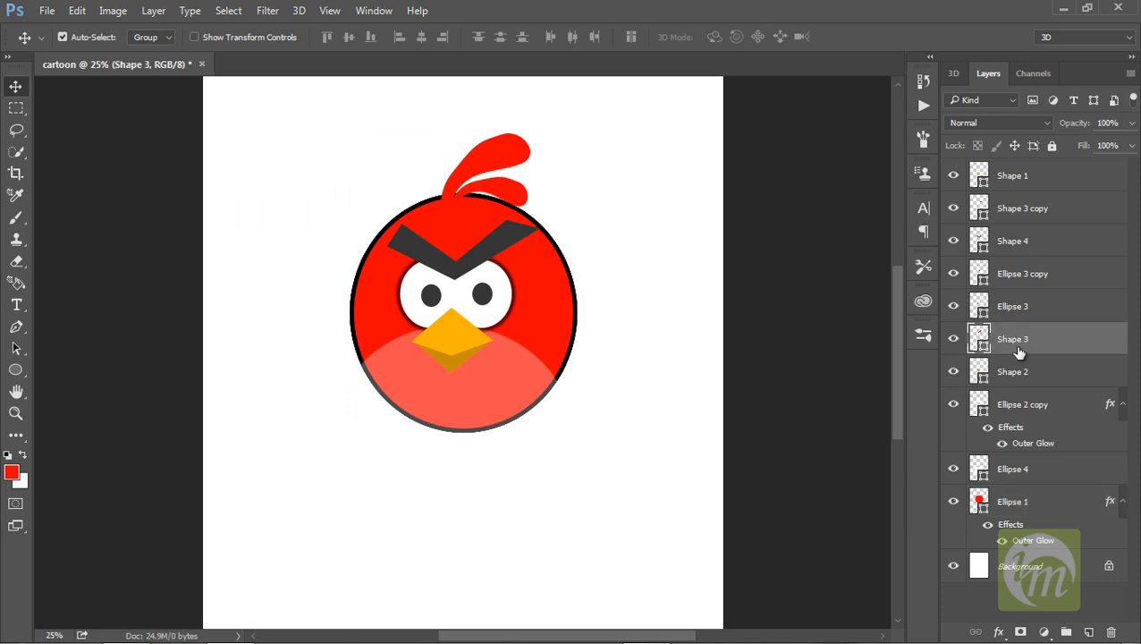
{"action": "left_click", "coordinate": [1027, 500]}
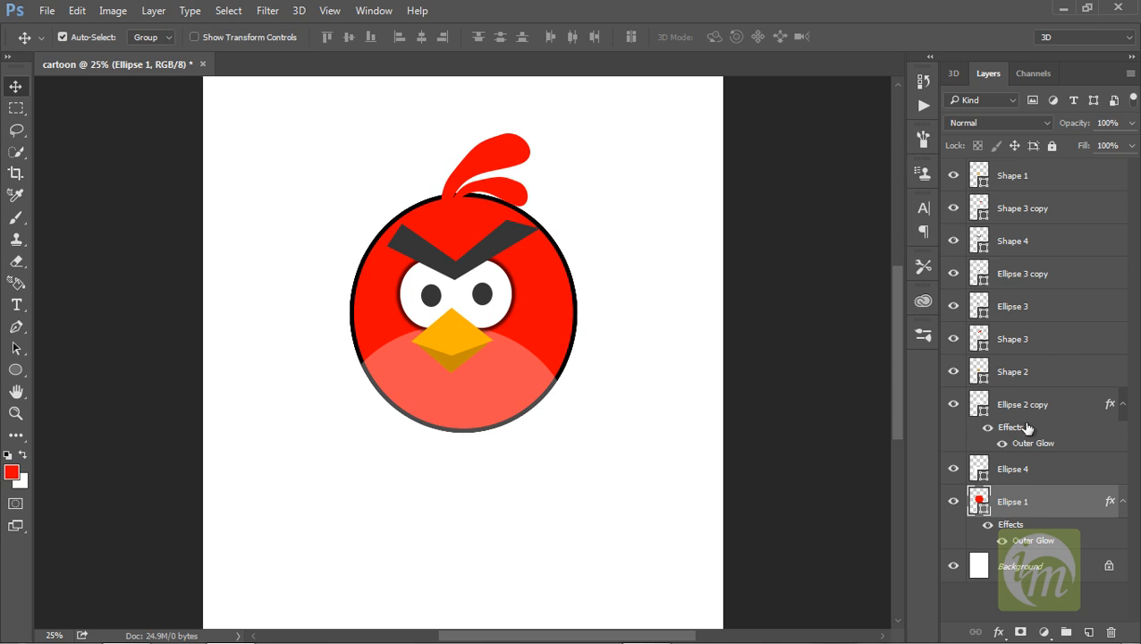
{"action": "right_click", "coordinate": [1015, 498]}
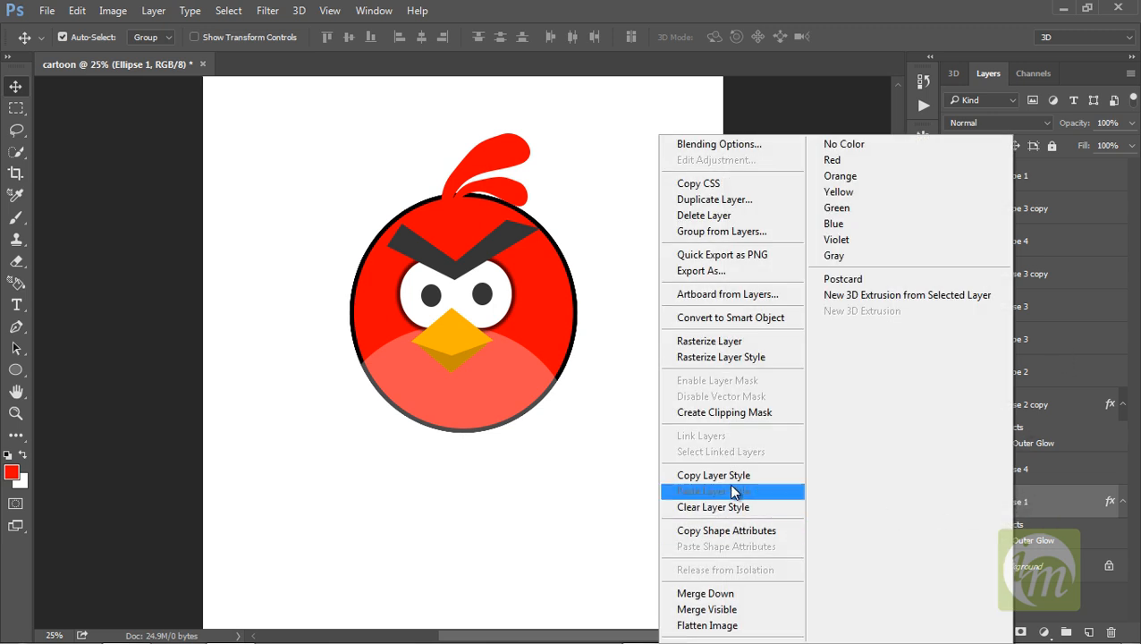
{"action": "left_click", "coordinate": [729, 475]}
Paste the copied outer-glow style onto the upper crest feather layer, Shape 3
{"action": "left_click", "coordinate": [962, 372]}
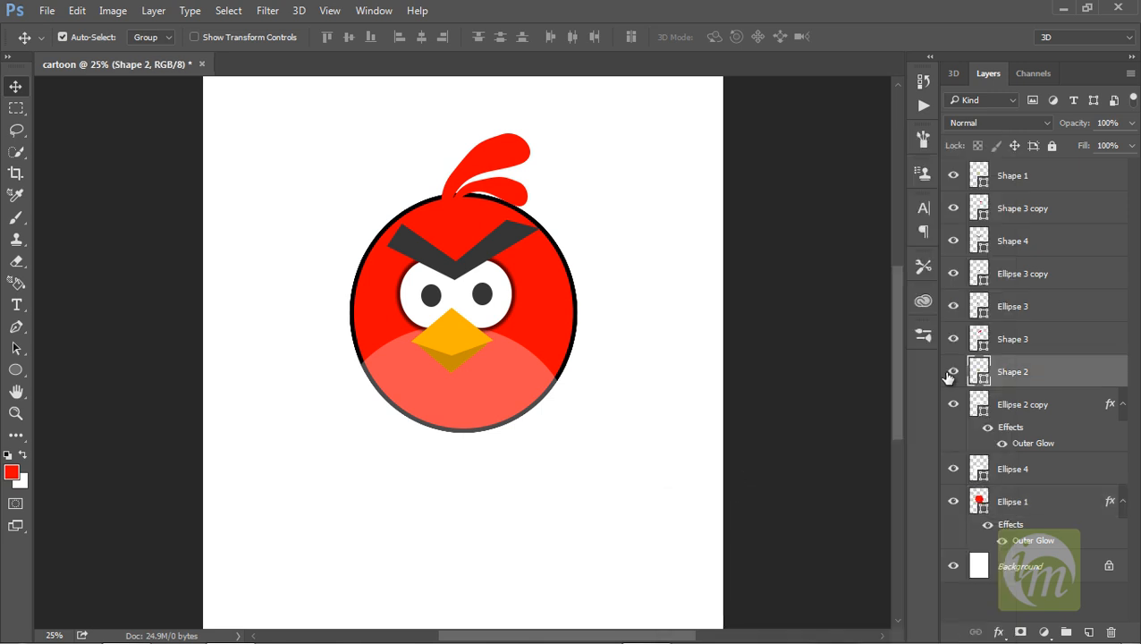
{"action": "left_click", "coordinate": [481, 143]}
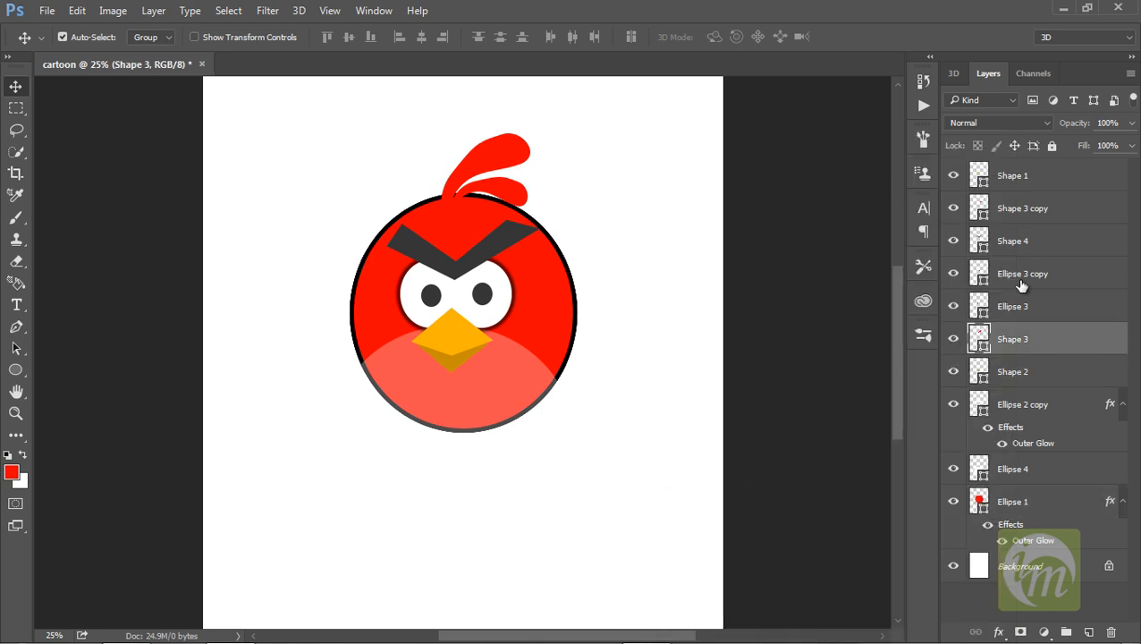
{"action": "right_click", "coordinate": [1018, 339]}
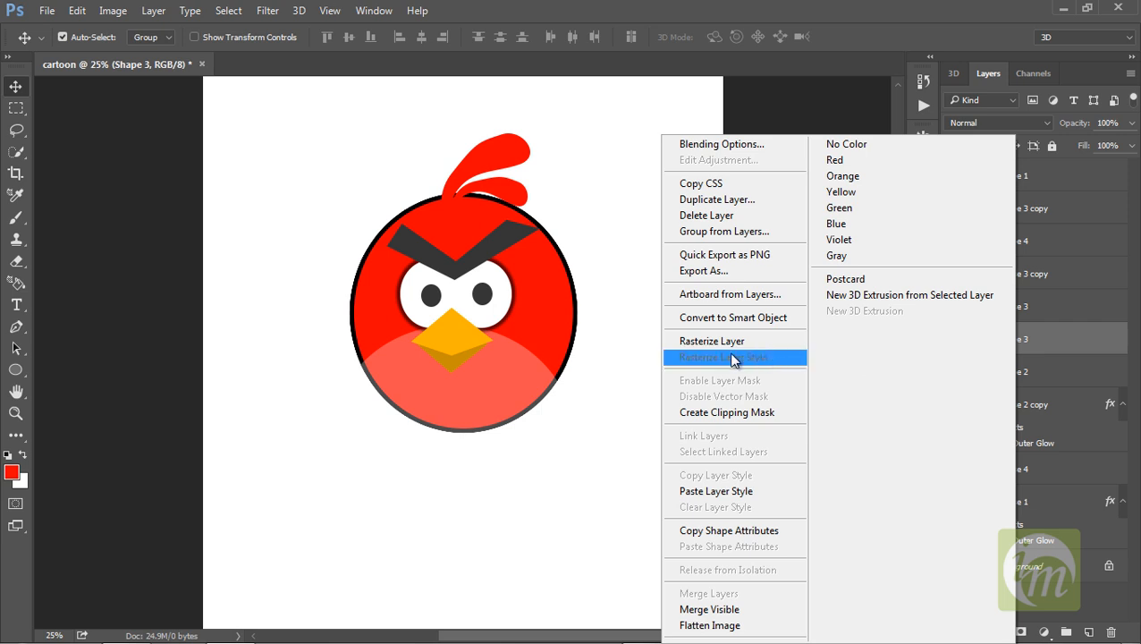
{"action": "left_click", "coordinate": [726, 494]}
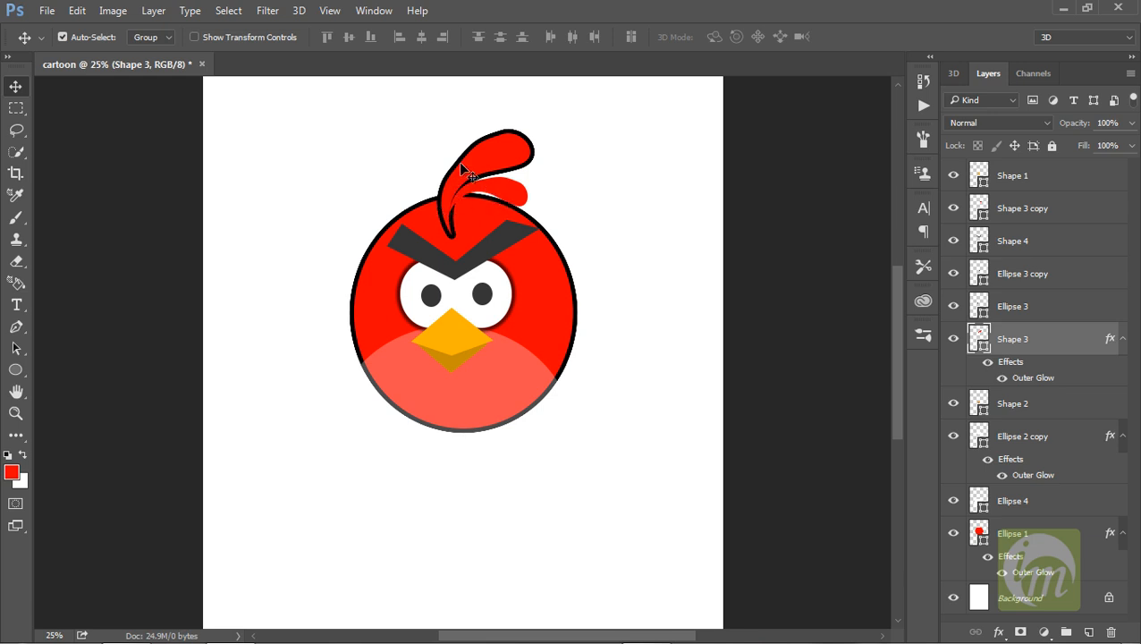
Paste the same outer-glow style onto the lower crest feather layer, Shape 3 copy
{"action": "left_click", "coordinate": [1025, 311]}
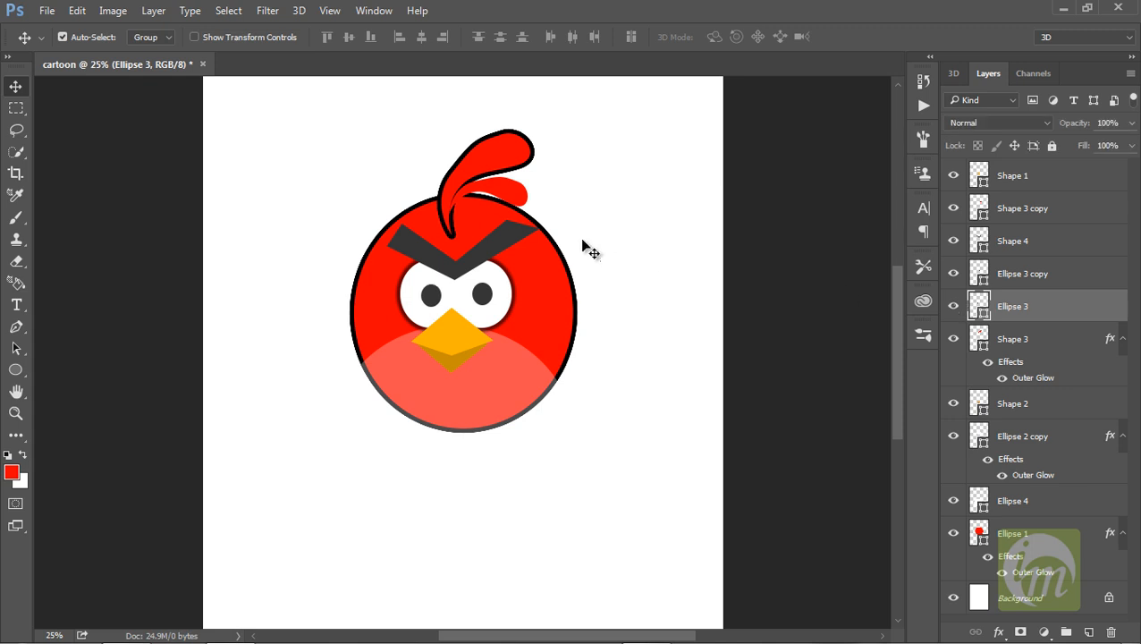
{"action": "left_click", "coordinate": [495, 187]}
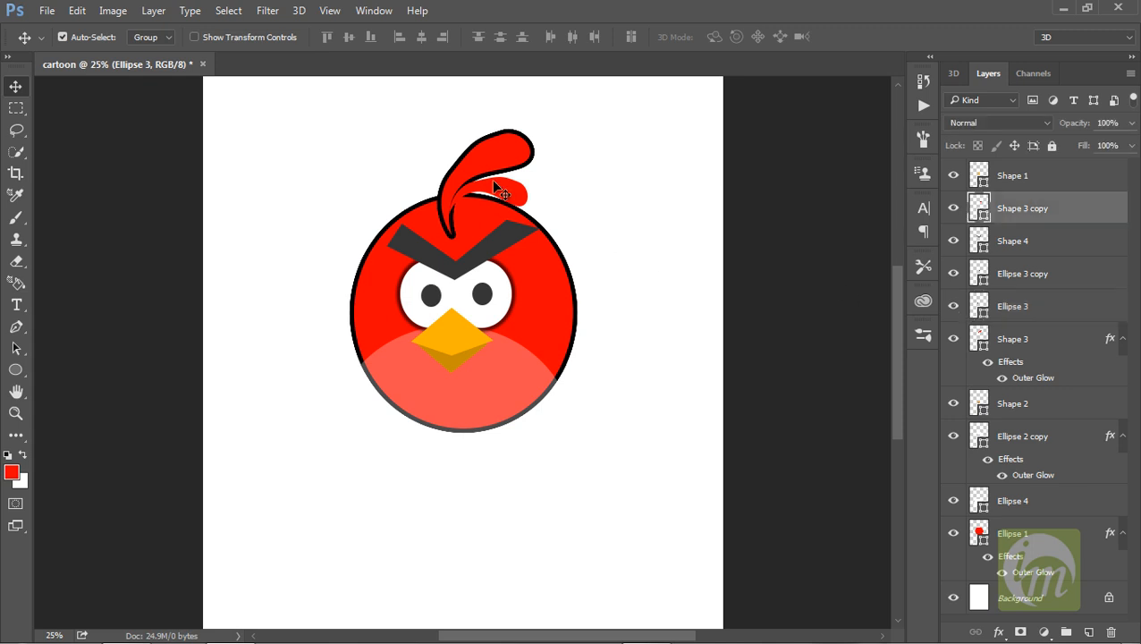
{"action": "right_click", "coordinate": [1028, 210]}
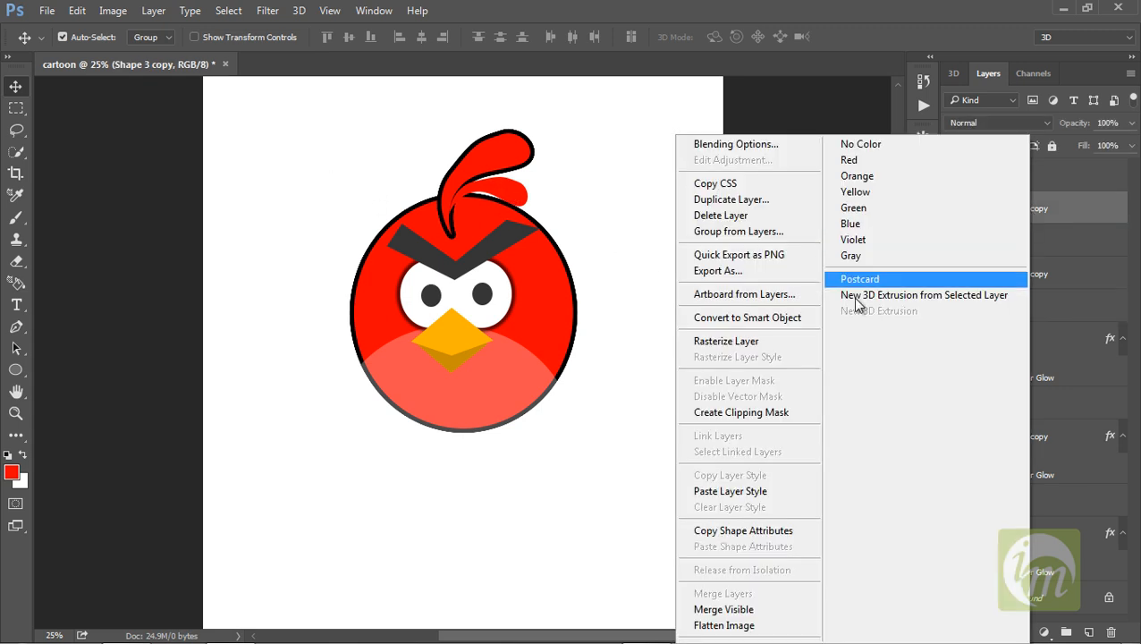
{"action": "left_click", "coordinate": [729, 491]}
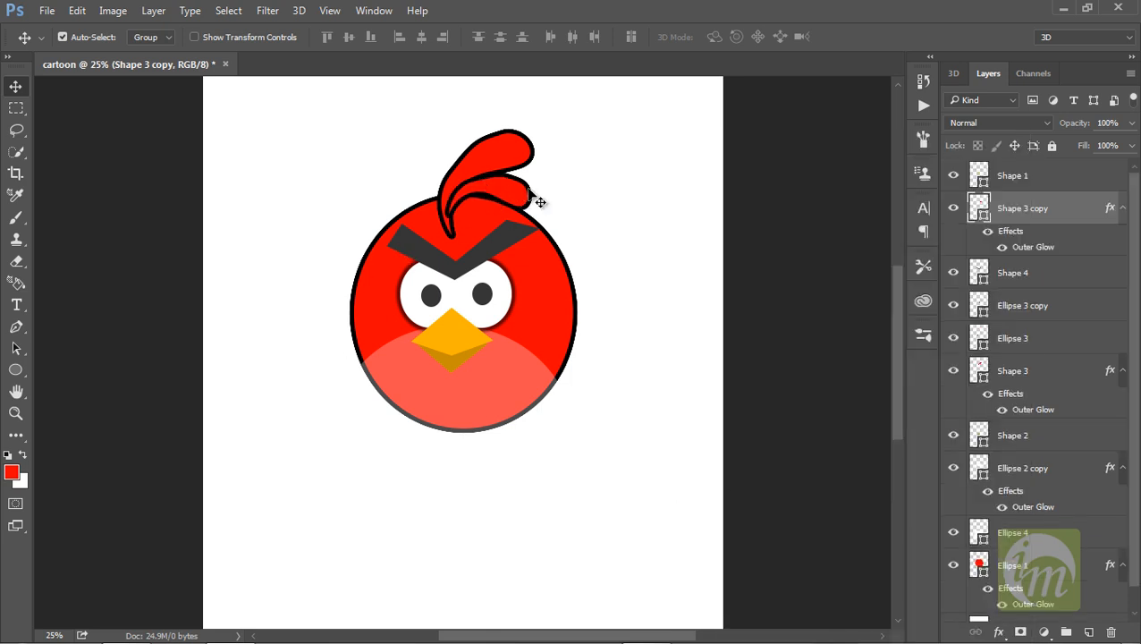
Reduce the outer glow size of the lower crest feather to a thinner outline and apply the layer style
{"action": "double_click", "coordinate": [1040, 250]}
{"action": "left_click_drag", "start_coordinate": [615, 155], "coordinate": [901, 123]}
{"action": "left_click_drag", "start_coordinate": [929, 324], "coordinate": [923, 322]}
{"action": "left_click_drag", "start_coordinate": [907, 134], "coordinate": [788, 167]}
{"action": "left_click", "coordinate": [1102, 193]}
{"action": "key", "text": "v"}
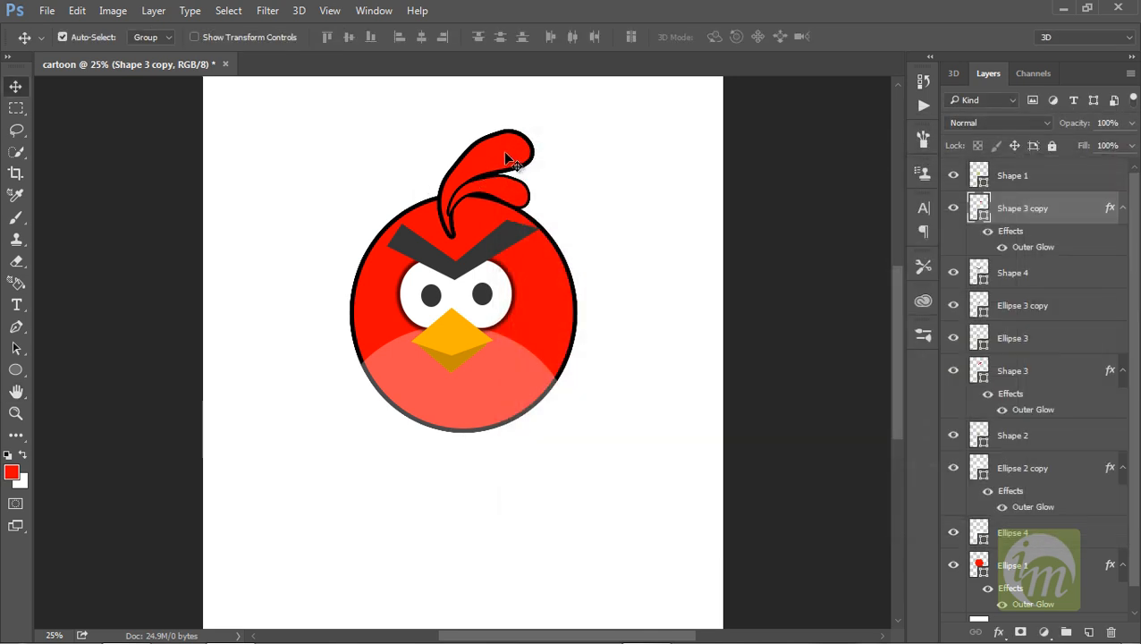
Set the upper crest feather's outer glow size to 7 px and apply the layer style
{"action": "left_click", "coordinate": [510, 160]}
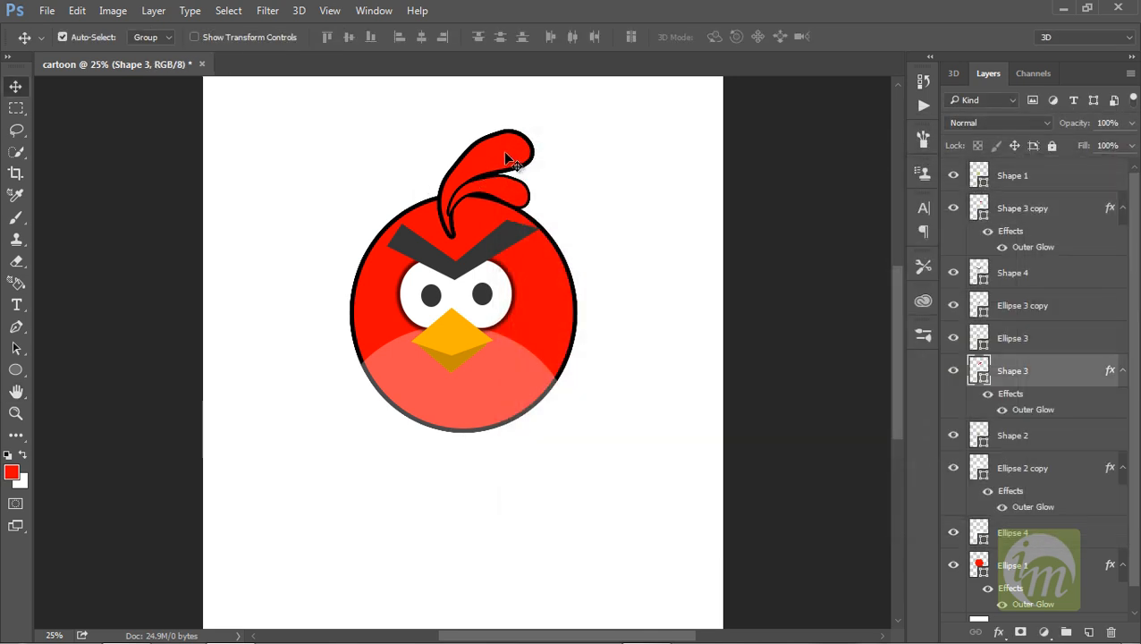
{"action": "double_click", "coordinate": [980, 376]}
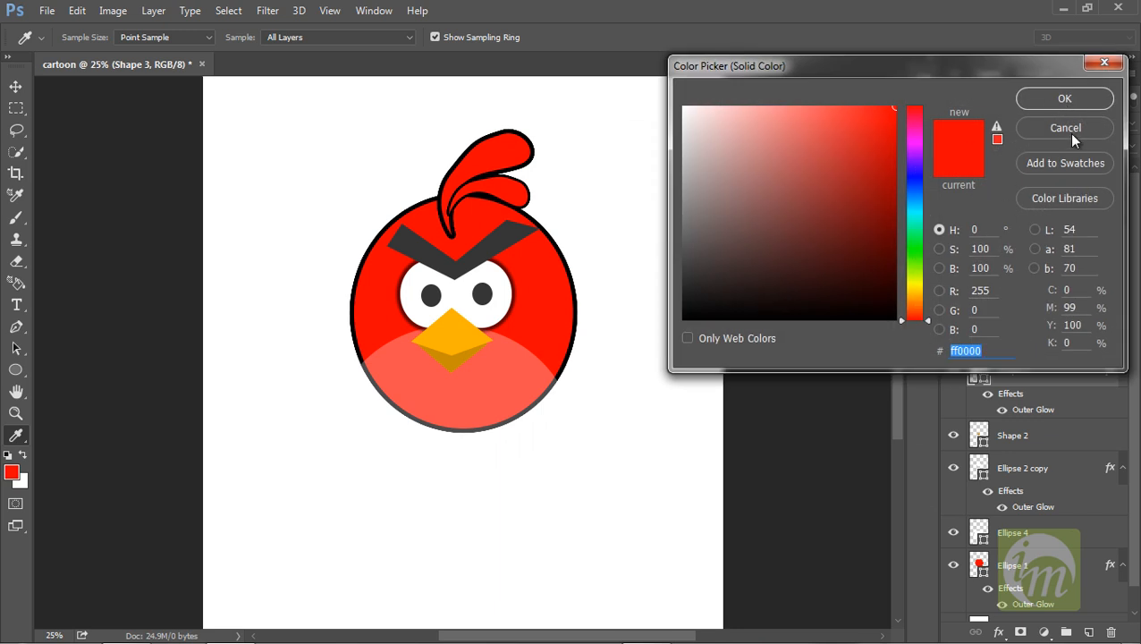
{"action": "left_click", "coordinate": [1072, 134]}
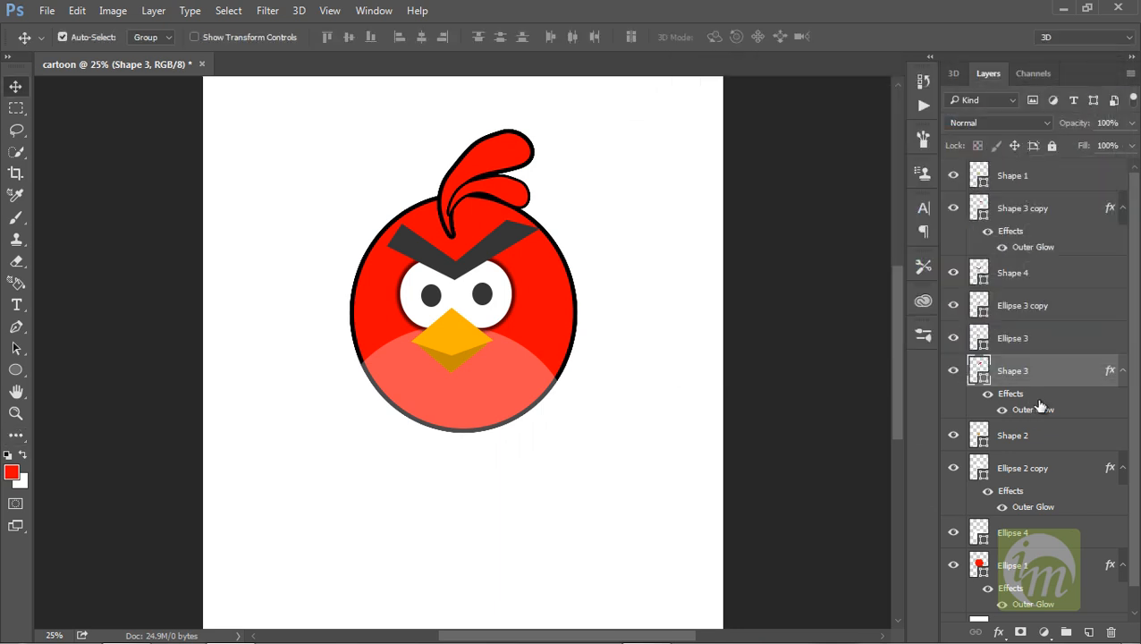
{"action": "double_click", "coordinate": [1033, 410]}
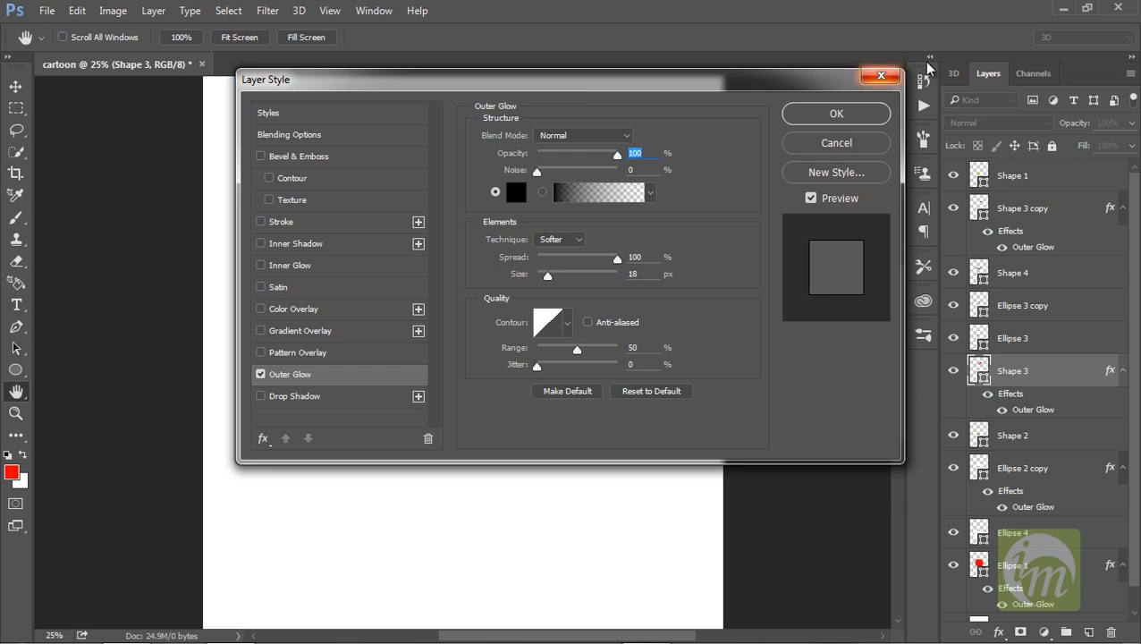
{"action": "left_click_drag", "start_coordinate": [498, 99], "coordinate": [844, 92]}
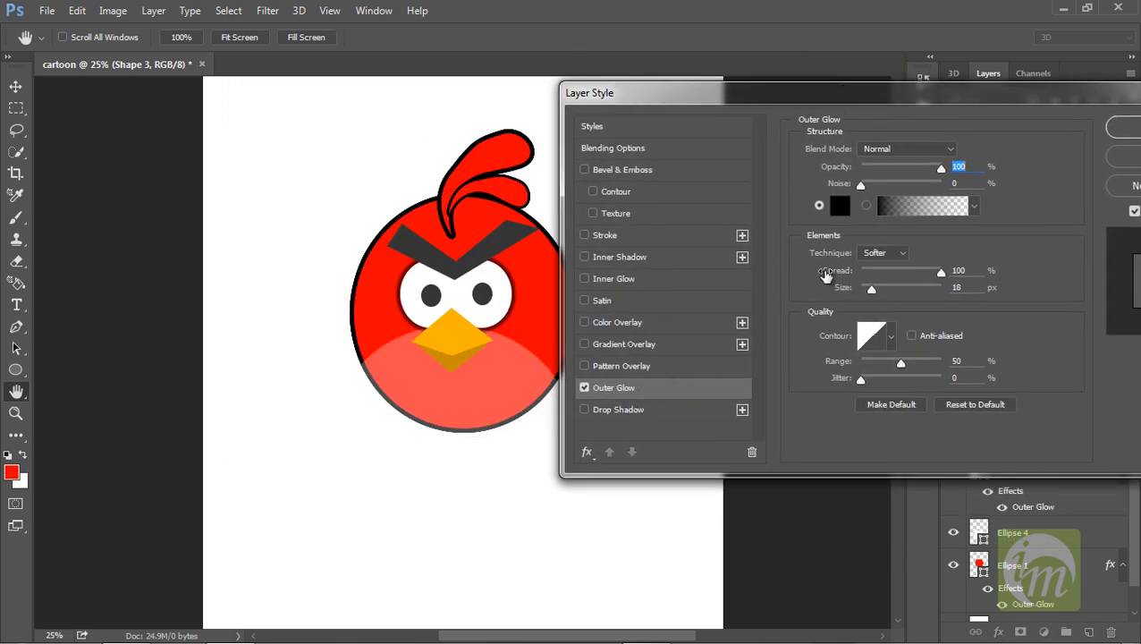
{"action": "left_click_drag", "start_coordinate": [869, 291], "coordinate": [864, 292]}
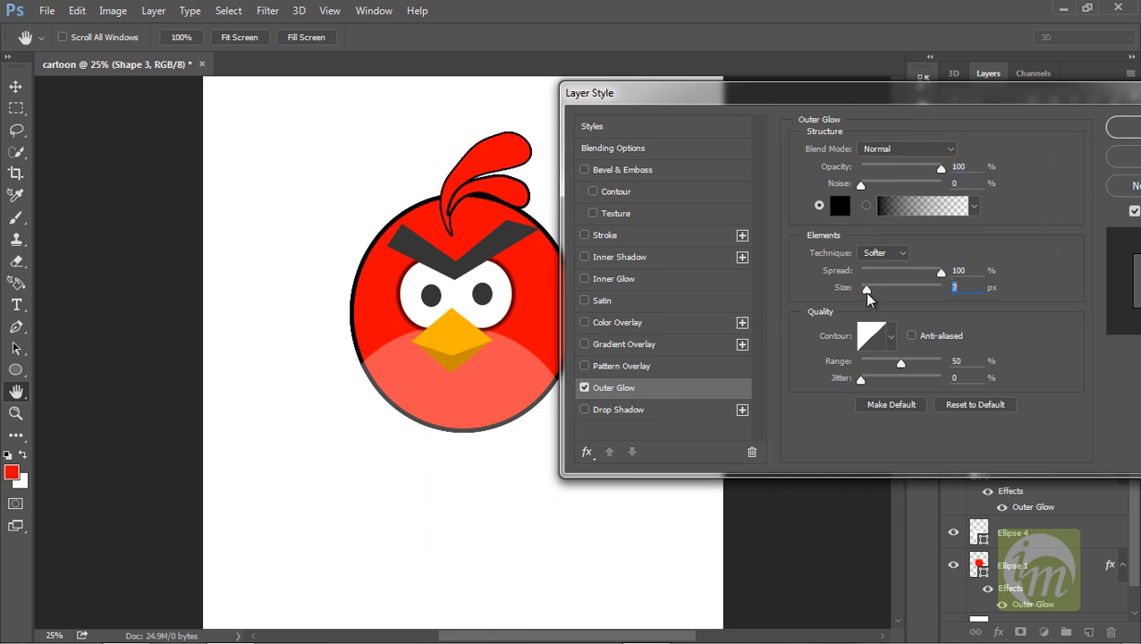
{"action": "left_click_drag", "start_coordinate": [957, 93], "coordinate": [848, 94]}
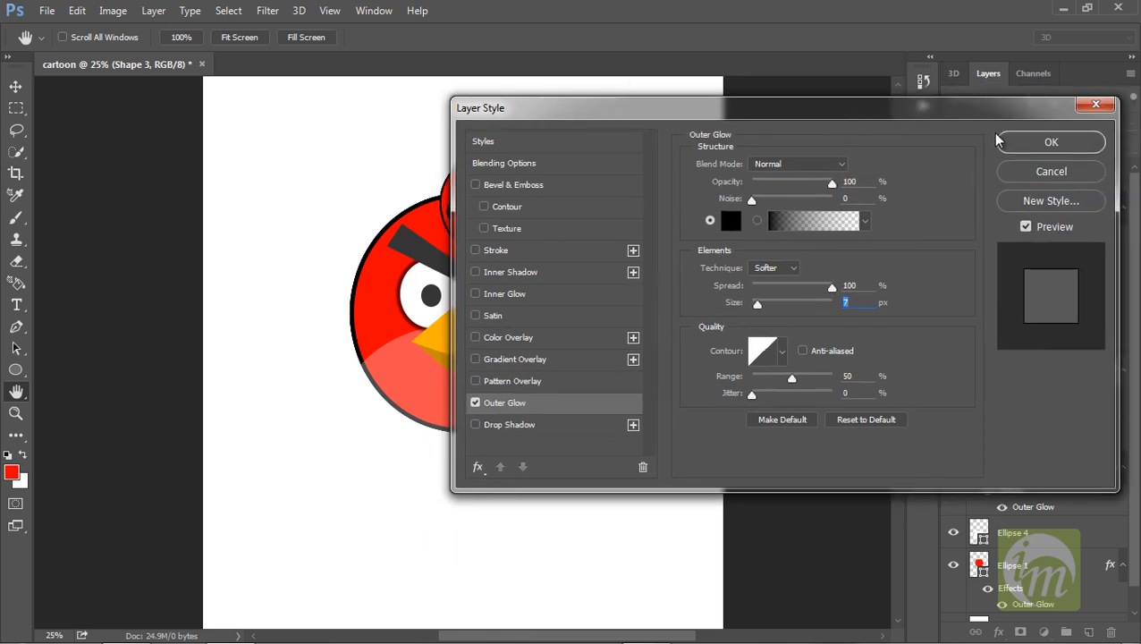
{"action": "left_click", "coordinate": [1048, 142]}
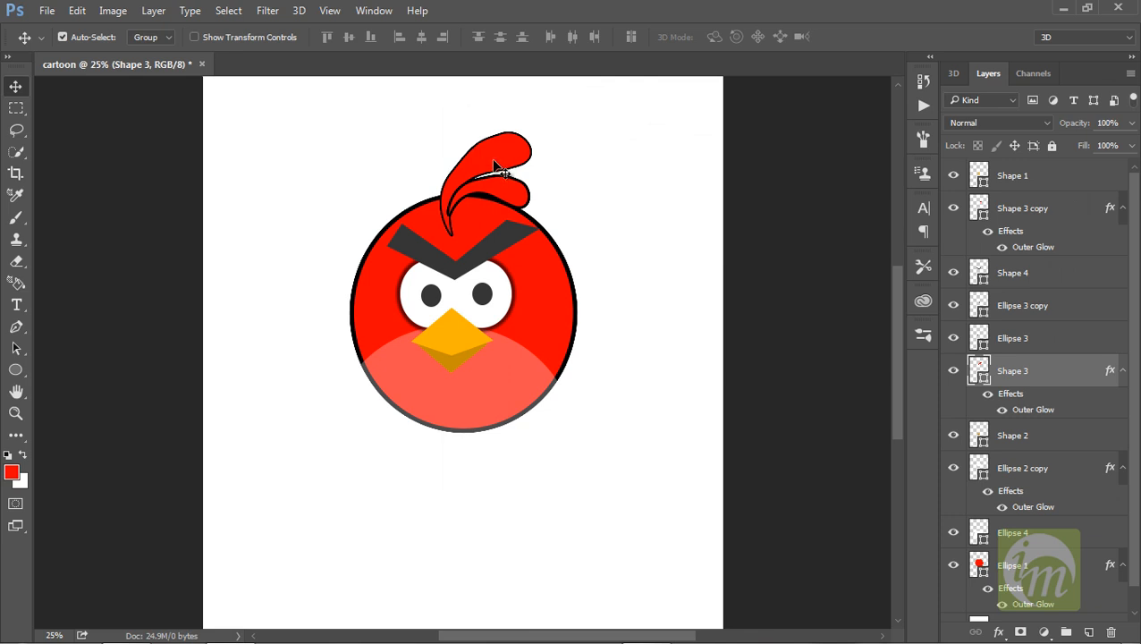
Move the two crest feather layers, Shape 3 and Shape 3 copy, below the body layer Ellipse 1 in the stacking order
{"action": "scroll", "coordinate": [1080, 412], "scroll_direction": "down", "scroll_amount": 1}
{"action": "scroll", "coordinate": [1084, 418], "scroll_direction": "up", "scroll_amount": 1}
{"action": "left_click_drag", "start_coordinate": [1028, 372], "coordinate": [1016, 592]}
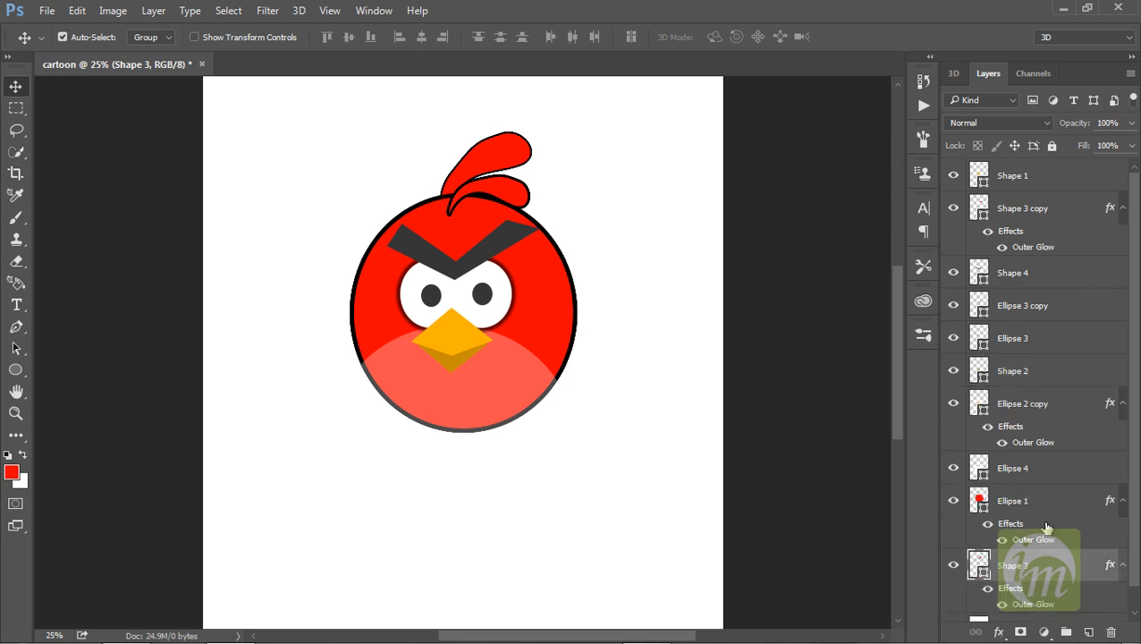
{"action": "scroll", "coordinate": [1042, 528], "scroll_direction": "down", "scroll_amount": 1}
{"action": "left_click", "coordinate": [517, 193]}
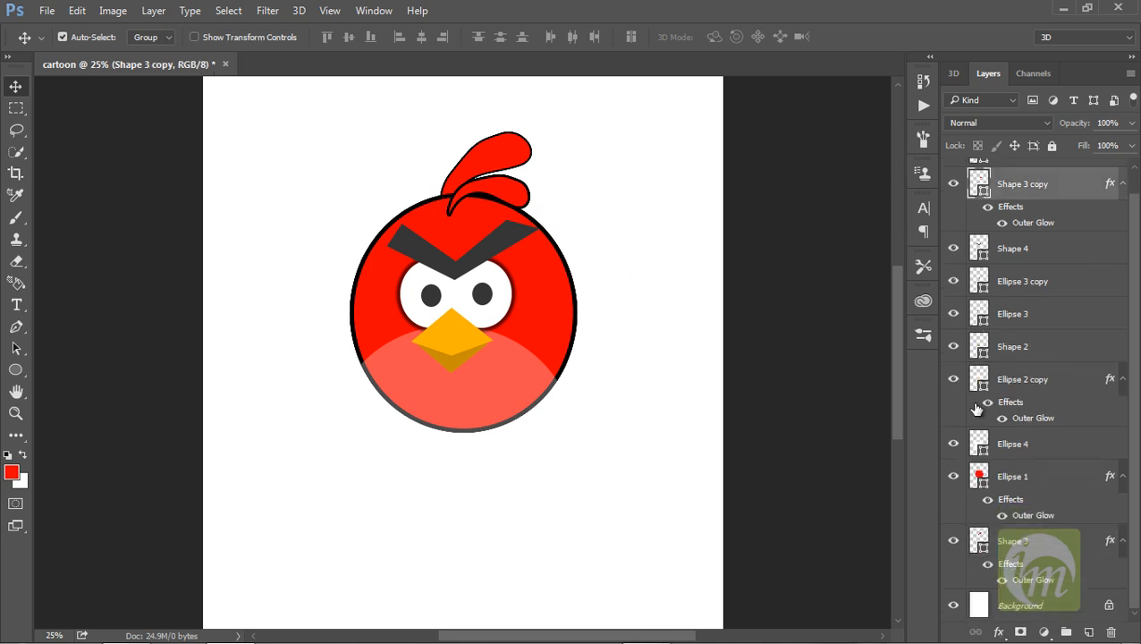
{"action": "left_click_drag", "start_coordinate": [1045, 182], "coordinate": [1034, 508]}
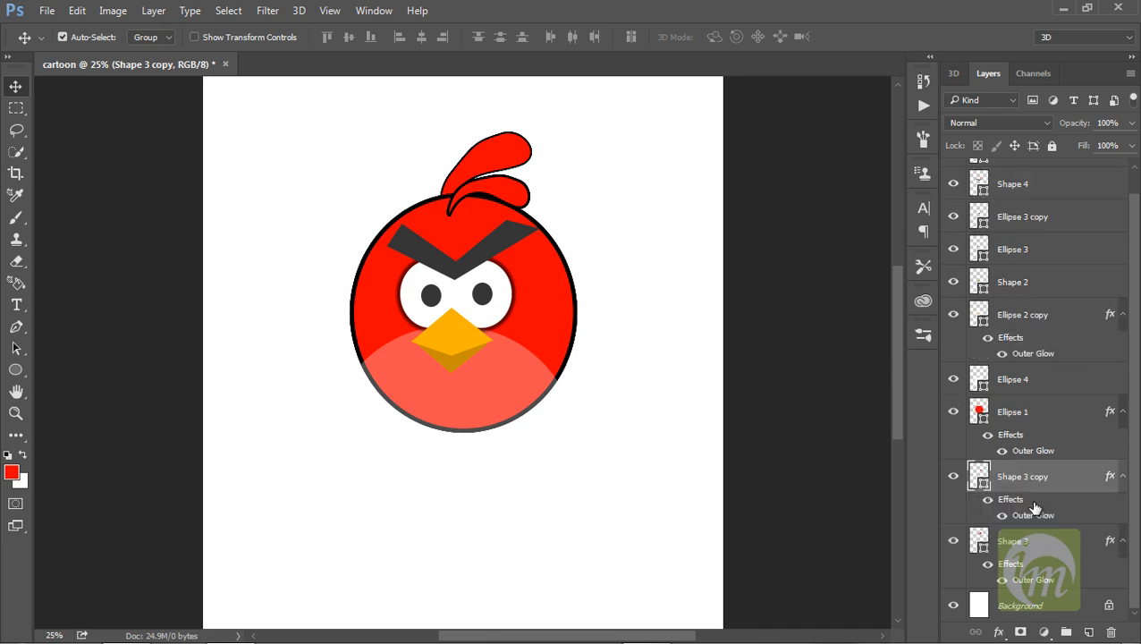
Move the lower crest feather slightly up and to the right, and adjust its position and angle with Free Transform
{"action": "left_click_drag", "start_coordinate": [503, 204], "coordinate": [508, 191]}
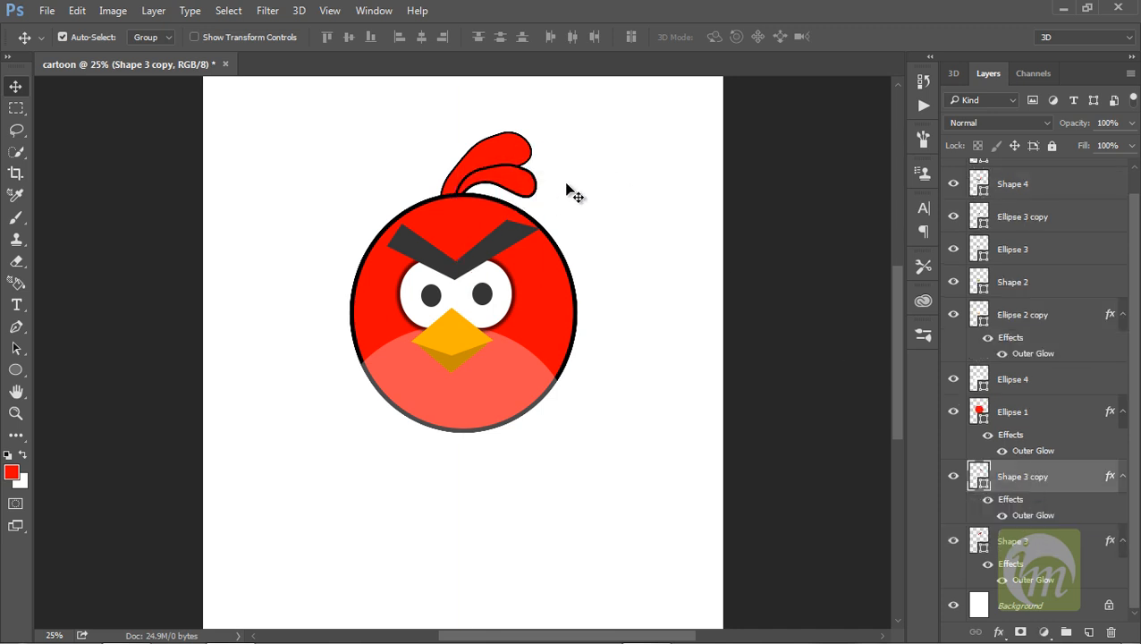
{"action": "key", "text": "ctrl+t"}
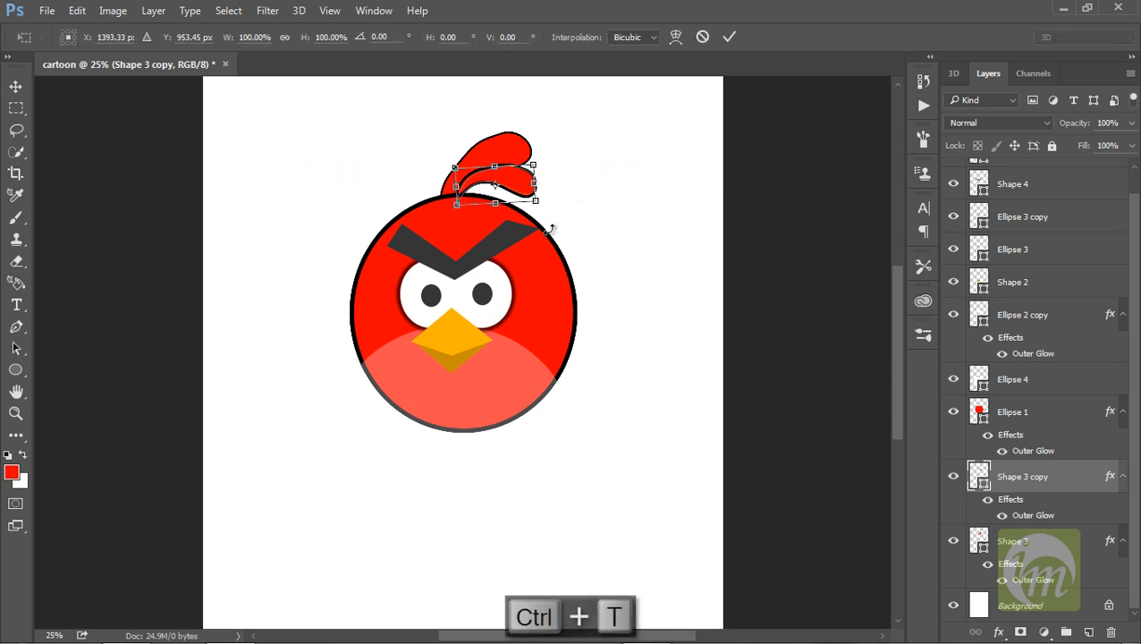
{"action": "left_click_drag", "start_coordinate": [512, 185], "coordinate": [532, 166]}
{"action": "left_click_drag", "start_coordinate": [557, 230], "coordinate": [523, 128]}
{"action": "key", "text": "Return"}
Nudge the lower crest feather down and to the left so its base meets the top of the head
{"action": "key", "text": "shift+Down"}
{"action": "key", "text": "shift+Down"}
{"action": "key", "text": "shift+Left"}
{"action": "key", "text": "shift+Left"}
{"action": "key", "text": "shift+Down"}
{"action": "key", "text": "shift+Right"}
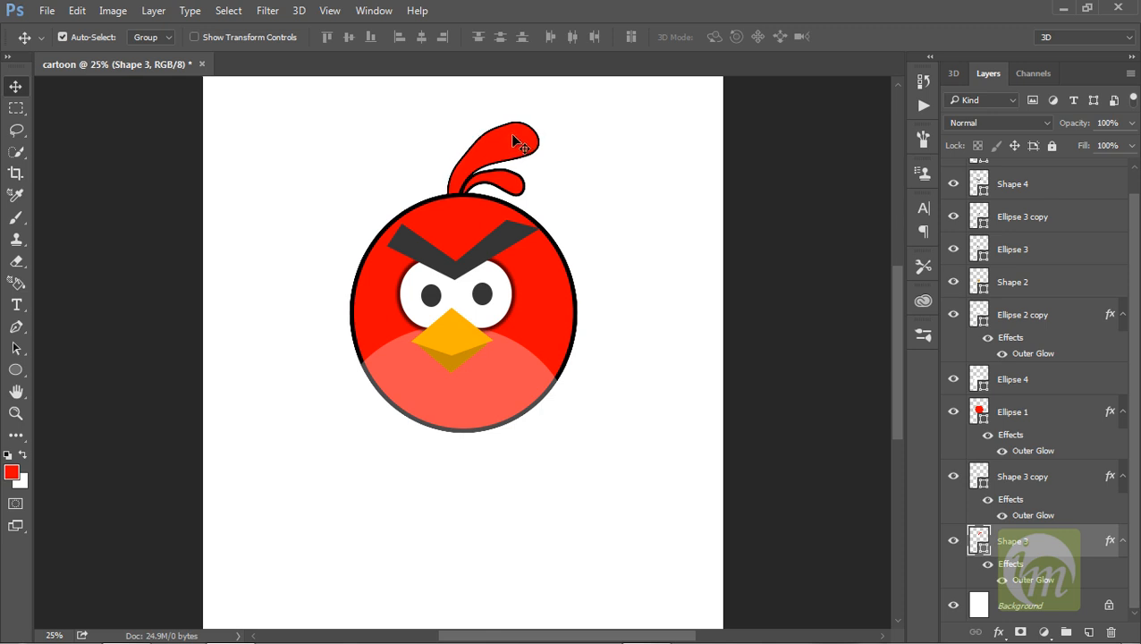
Reshape the upper crest feather with Free Transform, widening it to about 104.73% at 100% height
{"action": "key", "text": "ctrl+t"}
{"action": "left_click_drag", "start_coordinate": [449, 225], "coordinate": [460, 221]}
{"action": "left_click_drag", "start_coordinate": [453, 176], "coordinate": [470, 184]}
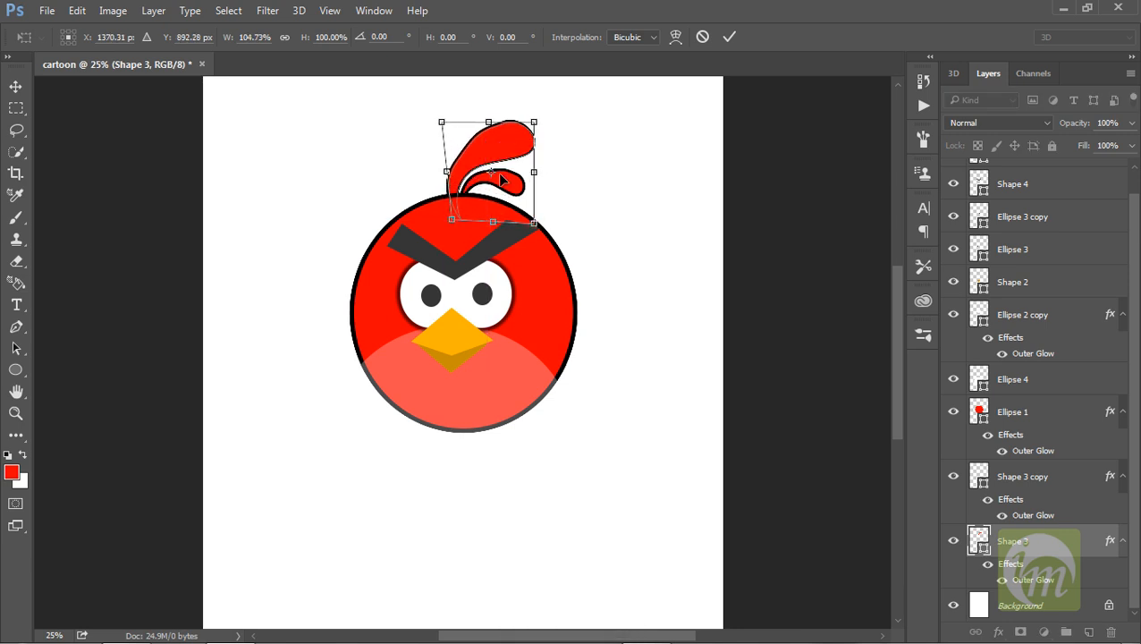
{"action": "key", "text": "Return"}
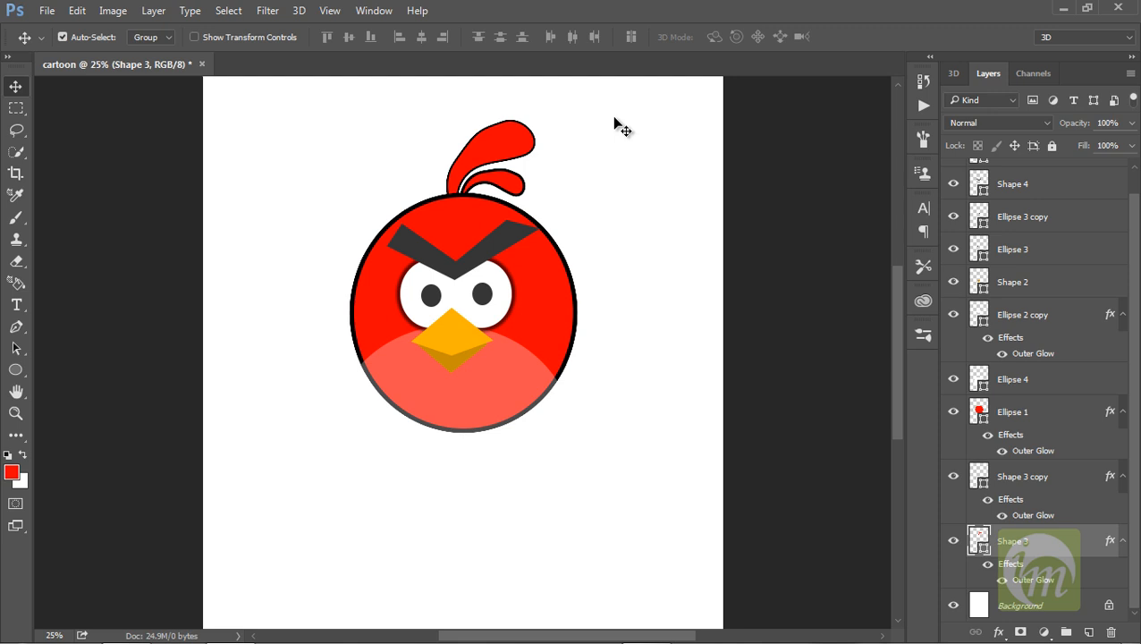
Fine-tune the upper crest feather's position on top of the head, nudging it to the right in small increments
{"action": "key", "text": "ctrl+minus"}
{"action": "key", "text": "ctrl+plus"}
{"action": "left_click_drag", "start_coordinate": [499, 137], "coordinate": [497, 141]}
{"action": "key", "text": "Right"}
{"action": "key", "text": "Right"}
{"action": "key", "text": "Right"}
{"action": "key", "text": "Right"}
{"action": "key", "text": "Right"}
{"action": "key", "text": "Right"}
{"action": "key", "text": "Right"}
{"action": "key", "text": "Right"}
{"action": "key", "text": "Right"}
{"action": "key", "text": "Right"}
{"action": "key", "text": "Right"}
{"action": "key", "text": "Right"}
{"action": "key", "text": "Right"}
{"action": "key", "text": "Right"}
{"action": "key", "text": "Right"}
{"action": "key", "text": "Right"}
{"action": "key", "text": "Right"}
{"action": "key", "text": "Right"}
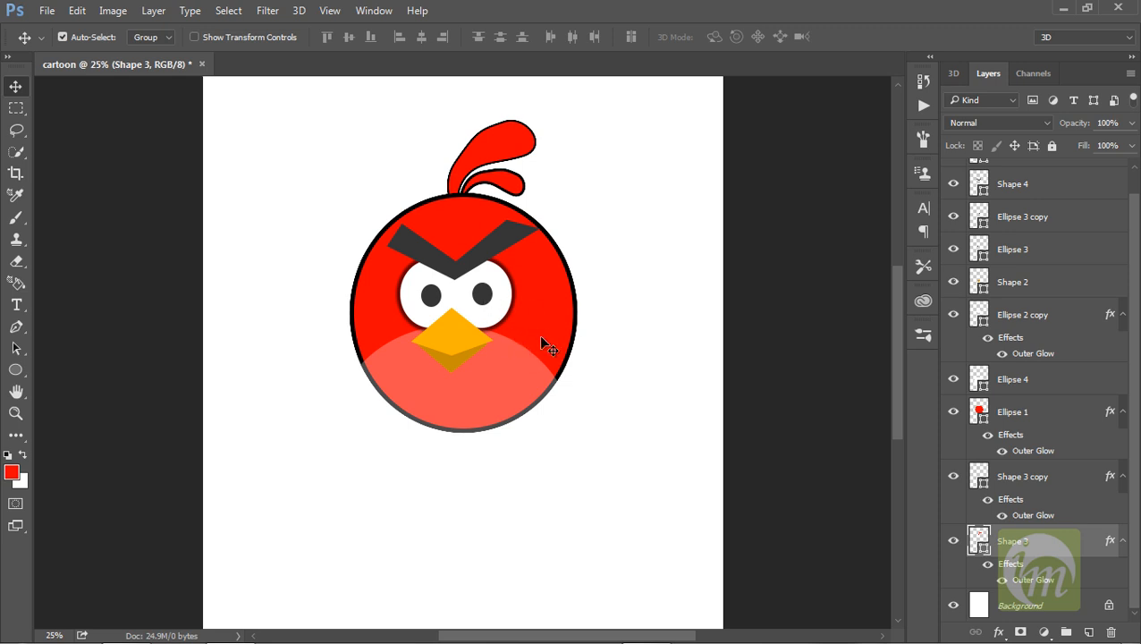
Draw ellipse shapes on the bird's cheeks, with the left-cheek one about 144 by 160 px
{"action": "left_click", "coordinate": [15, 370]}
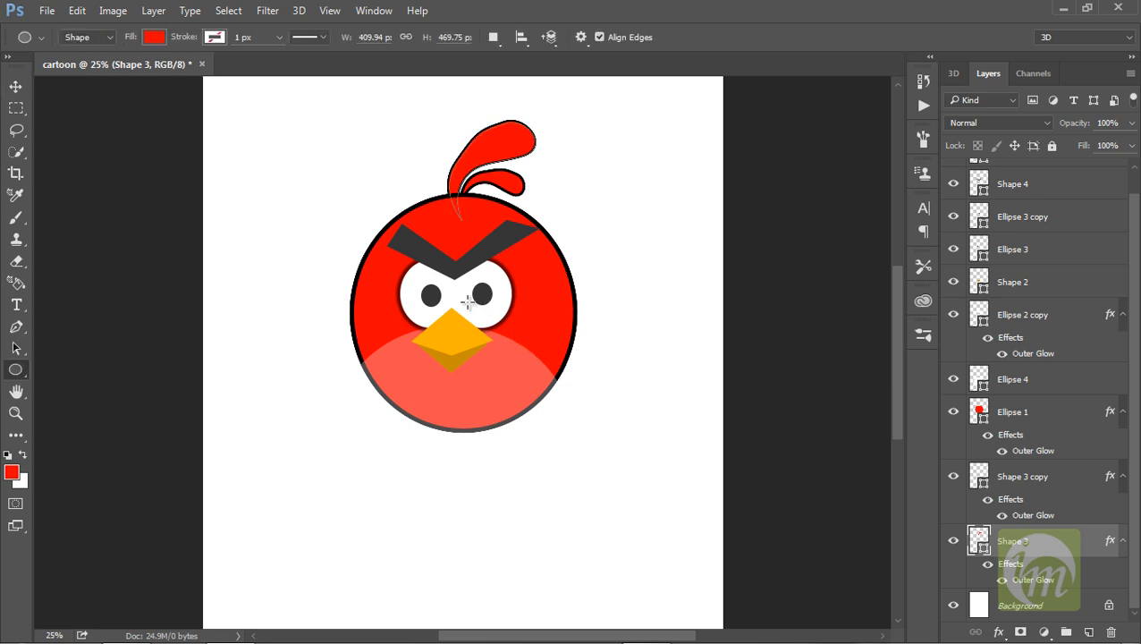
{"action": "left_click_drag", "start_coordinate": [517, 327], "coordinate": [568, 337]}
{"action": "left_click_drag", "start_coordinate": [367, 329], "coordinate": [399, 364]}
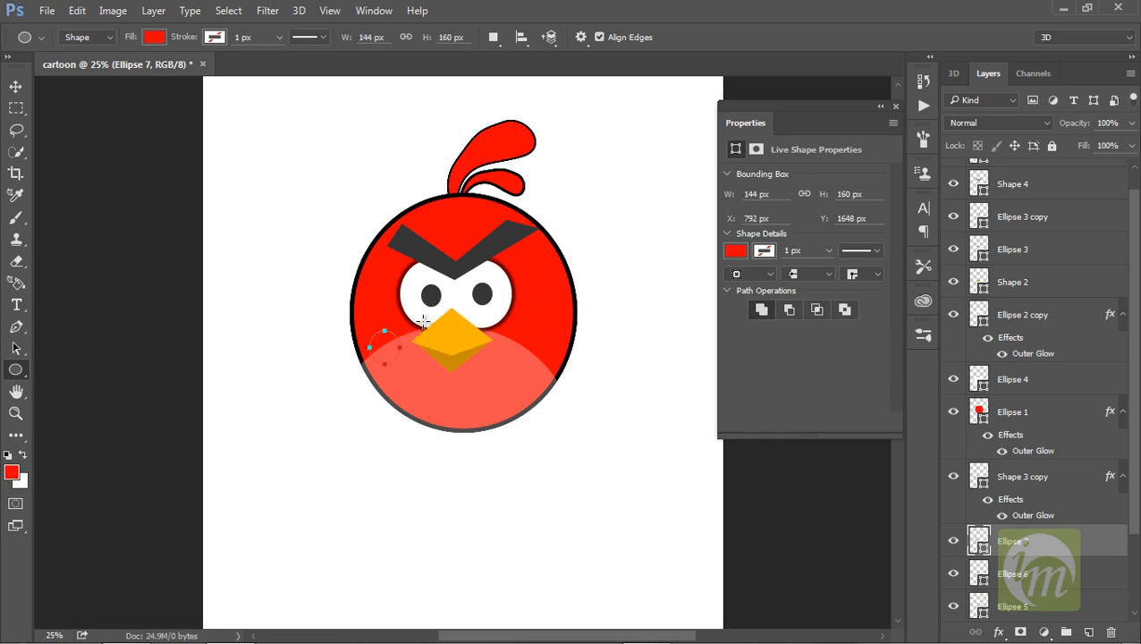
Draw a 60 by 60 px circle on the left cheek beside the eye and fill it with dark grey
{"action": "left_click_drag", "start_coordinate": [385, 308], "coordinate": [398, 323]}
{"action": "double_click", "coordinate": [980, 540]}
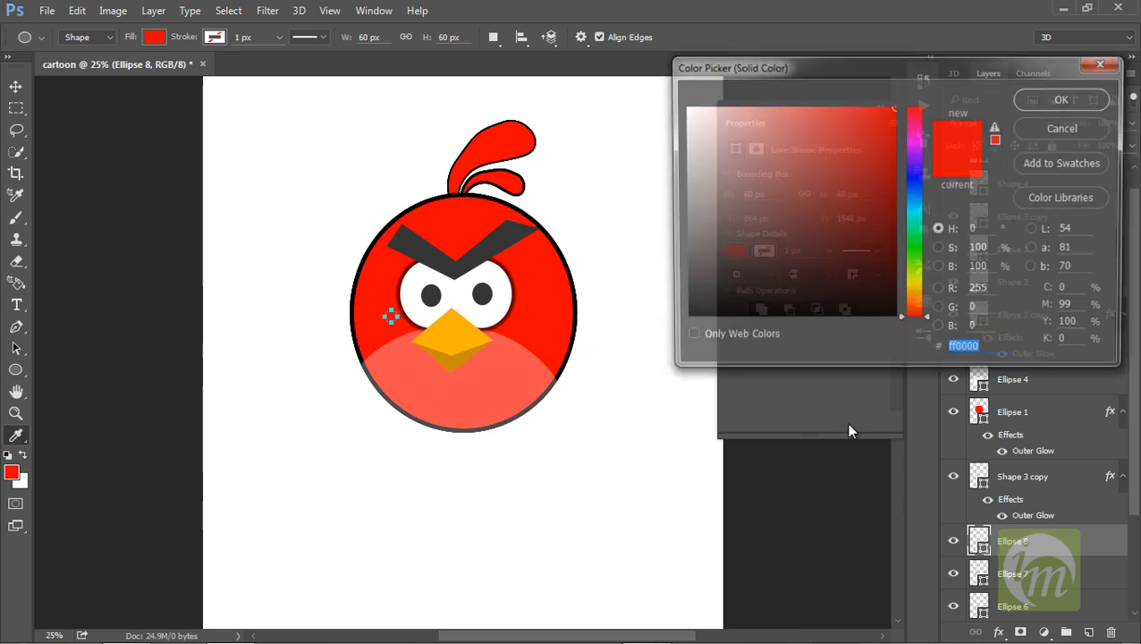
{"action": "left_click", "coordinate": [690, 260]}
{"action": "left_click", "coordinate": [689, 259]}
{"action": "left_click", "coordinate": [1065, 99]}
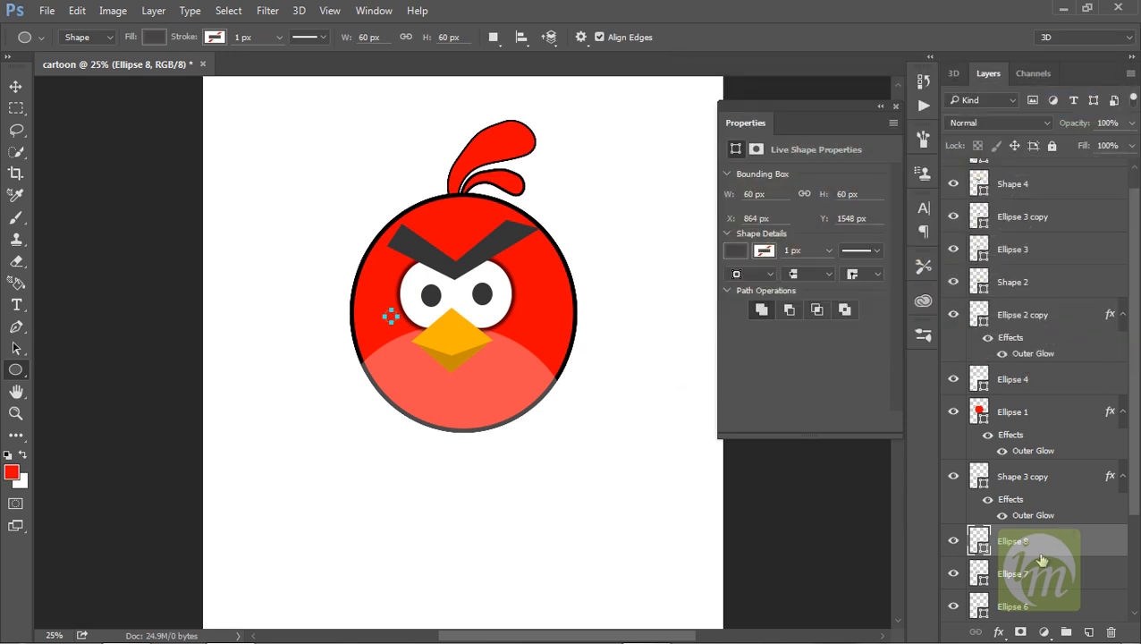
{"action": "scroll", "coordinate": [1134, 496], "scroll_direction": "down", "scroll_amount": 1}
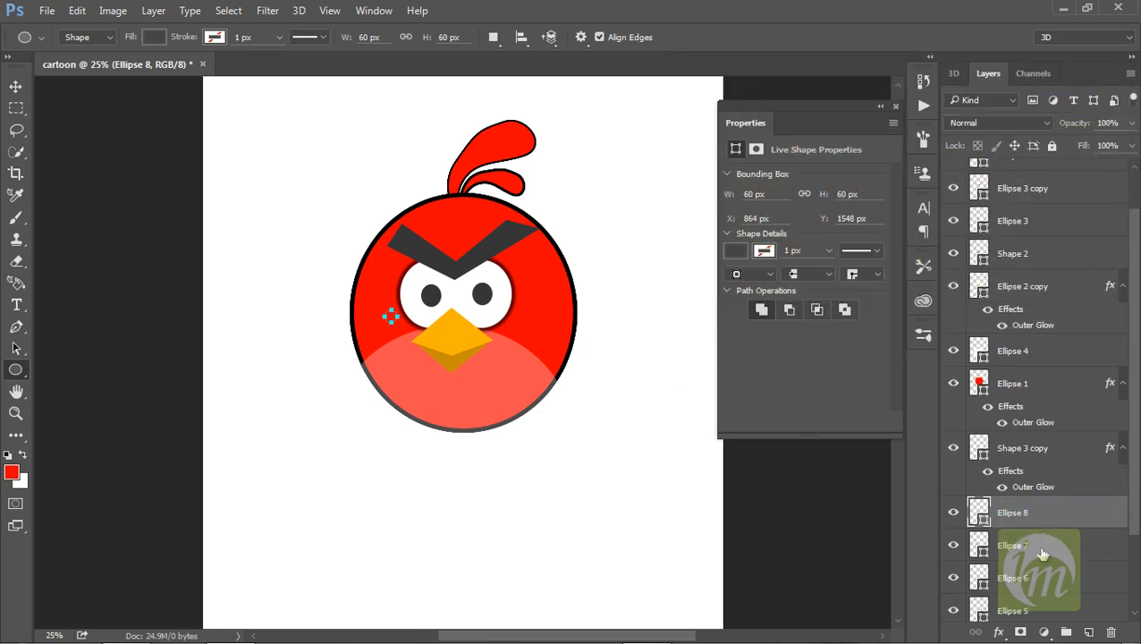
Move the four cheek ellipse layers together to the top of the layer stack
{"action": "left_click", "coordinate": [1035, 579]}
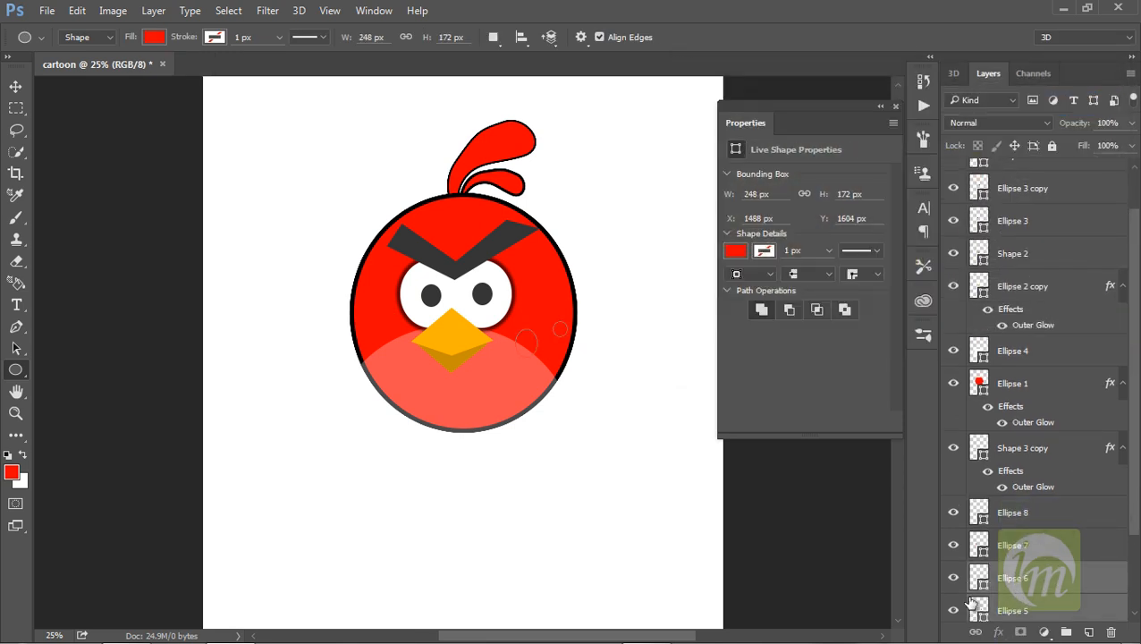
{"action": "left_click", "coordinate": [1027, 544], "text": "shift"}
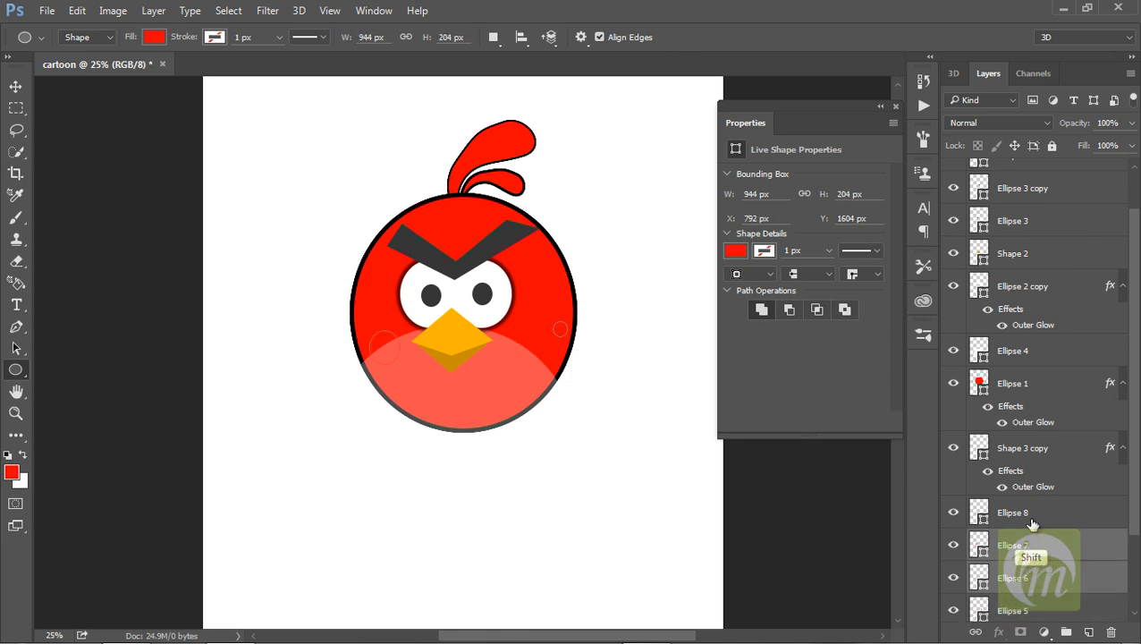
{"action": "left_click", "coordinate": [1037, 522], "text": "shift"}
{"action": "left_click", "coordinate": [1021, 603], "text": "shift"}
{"action": "left_click_drag", "start_coordinate": [1015, 603], "coordinate": [1035, 154]}
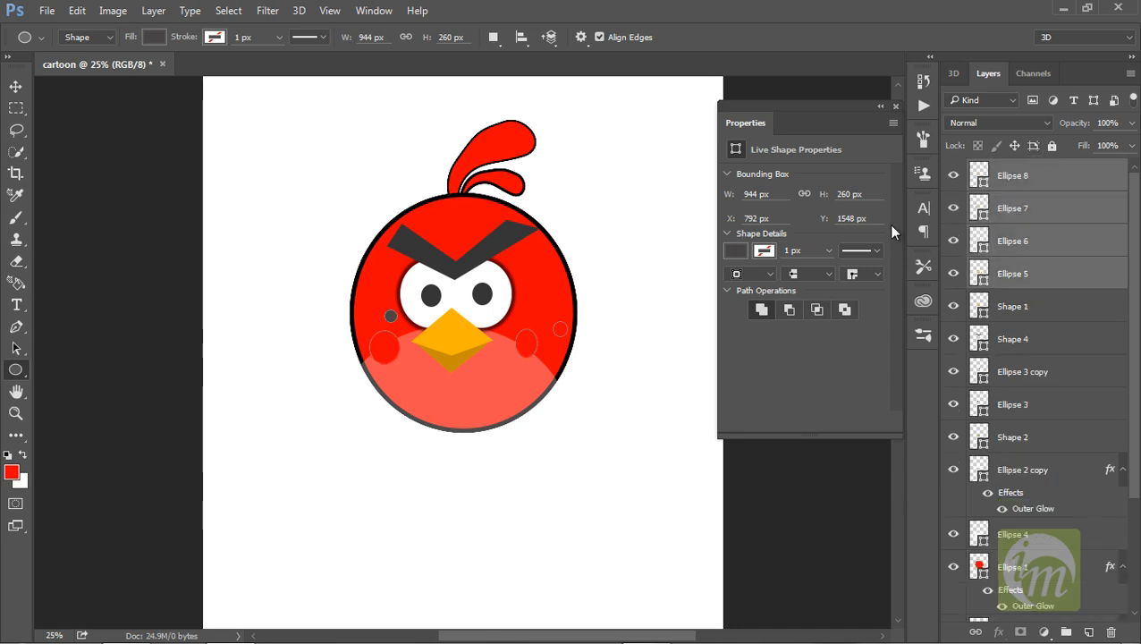
Fill the large left-cheek ellipse with dark grey #484545, sampled from the small spot above it
{"action": "double_click", "coordinate": [977, 213]}
{"action": "left_click", "coordinate": [739, 227]}
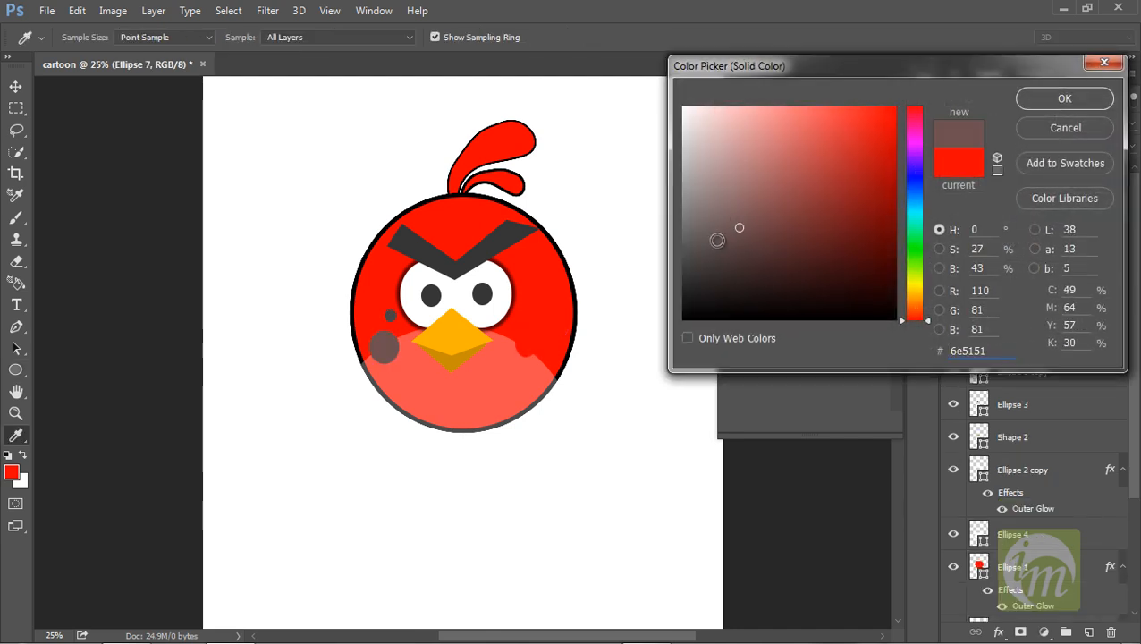
{"action": "left_click", "coordinate": [390, 315]}
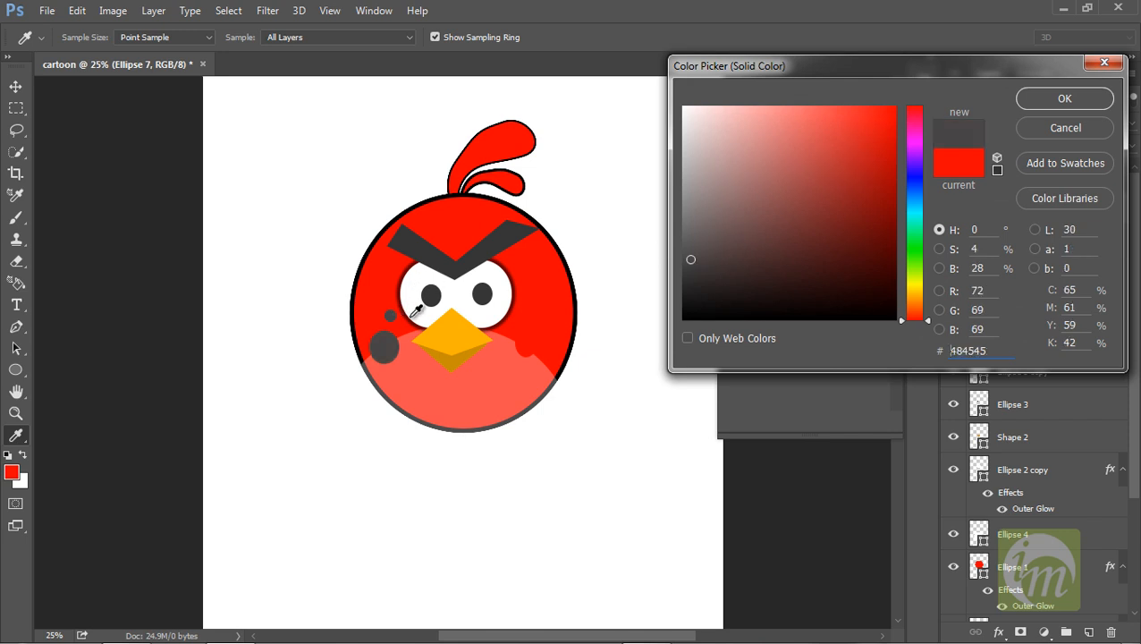
{"action": "left_click", "coordinate": [1054, 105]}
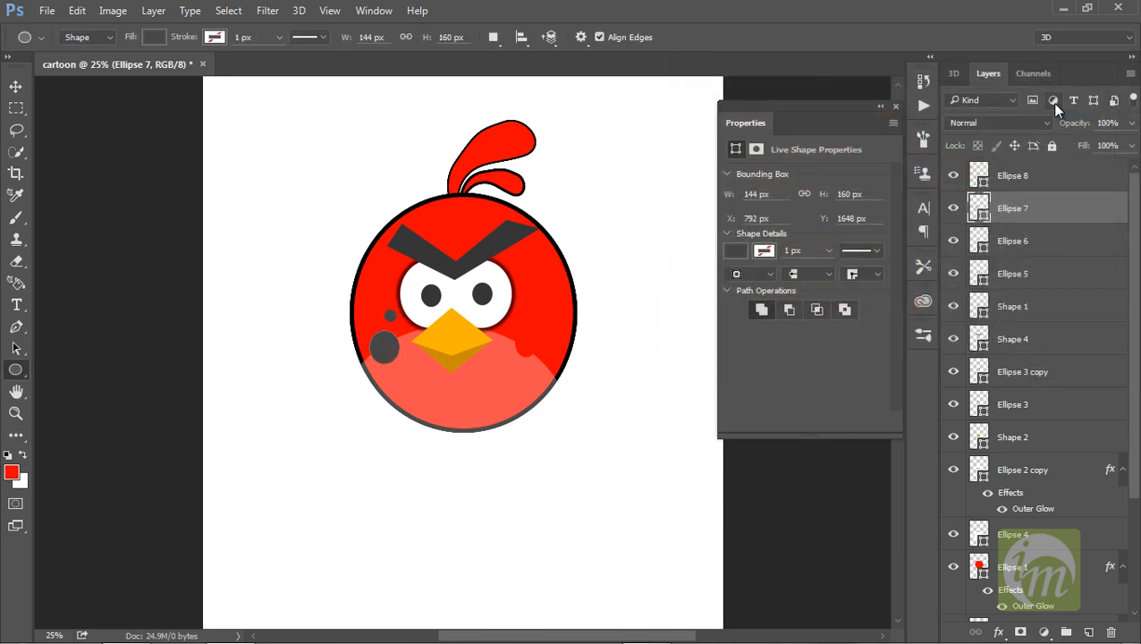
Fill both right-cheek ellipses with the same dark brownish grey, #534646
{"action": "left_click", "coordinate": [990, 250]}
{"action": "key", "text": "i"}
{"action": "double_click", "coordinate": [984, 248]}
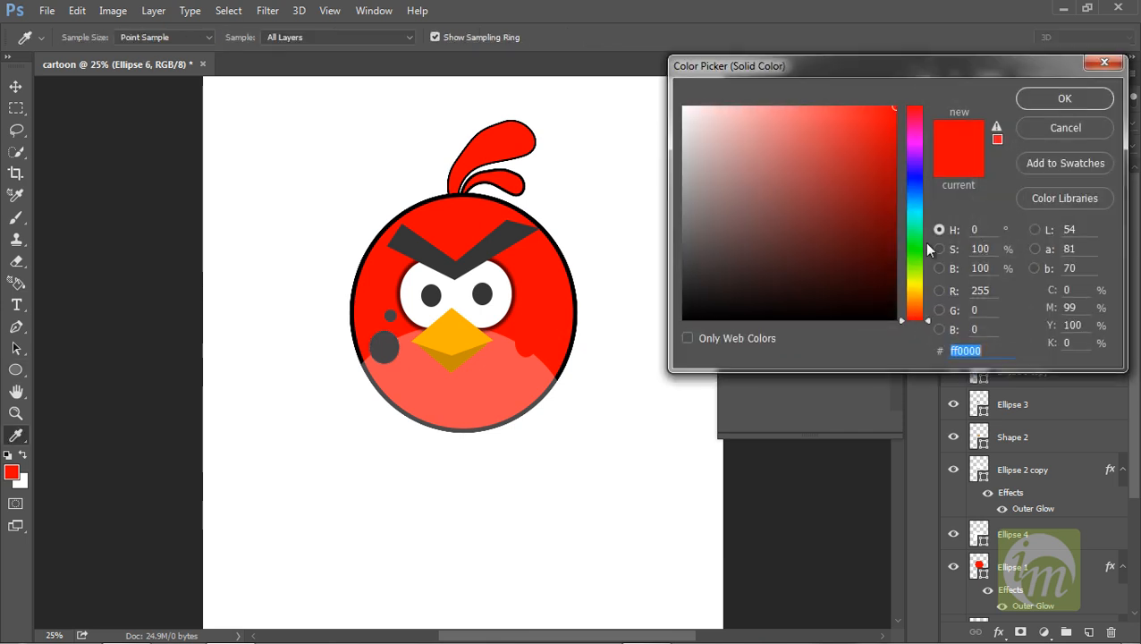
{"action": "left_click", "coordinate": [717, 247]}
{"action": "left_click", "coordinate": [722, 239]}
{"action": "left_click", "coordinate": [558, 330]}
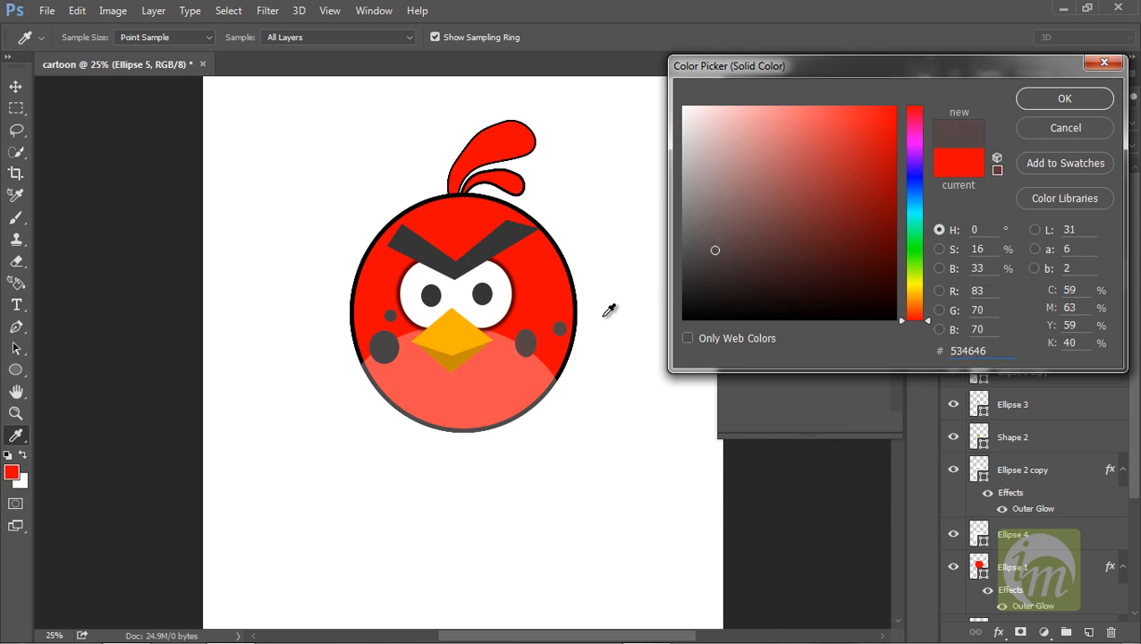
{"action": "left_click", "coordinate": [1064, 99]}
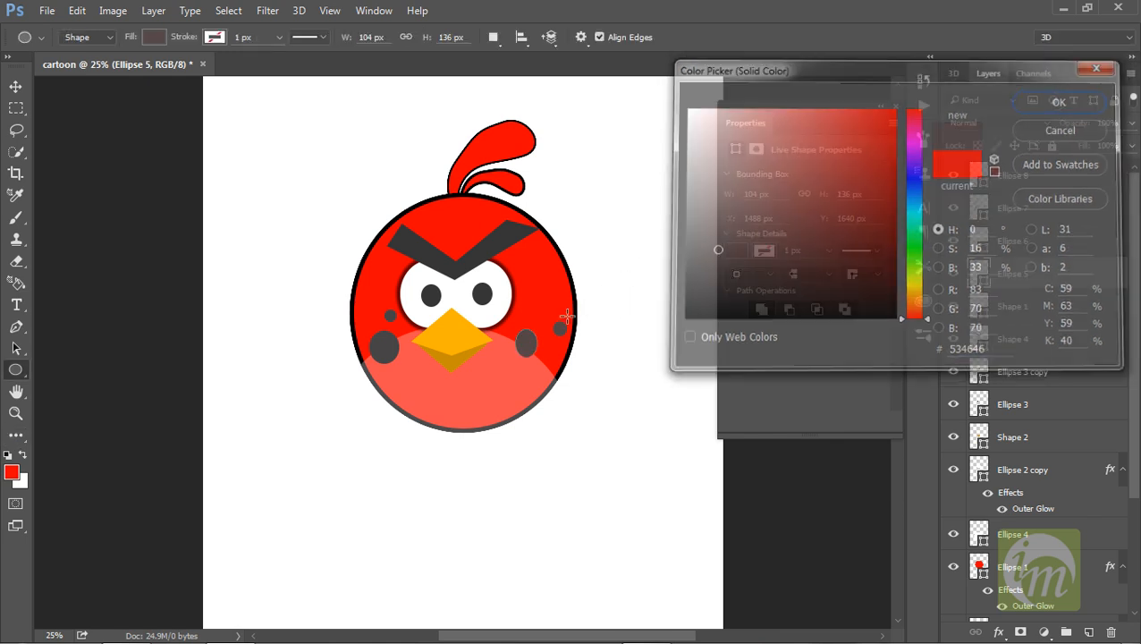
Draw a 56 by 60 px ellipse between the right-cheek spots, and reposition the spots on both cheeks
{"action": "left_click_drag", "start_coordinate": [546, 319], "coordinate": [550, 324]}
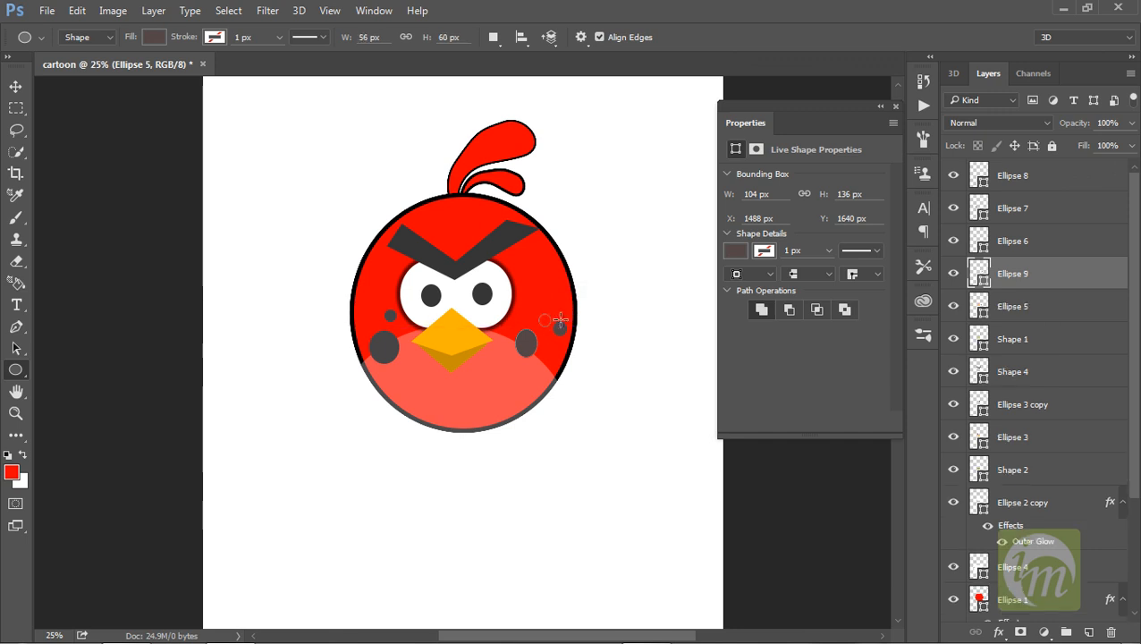
{"action": "left_click", "coordinate": [15, 86]}
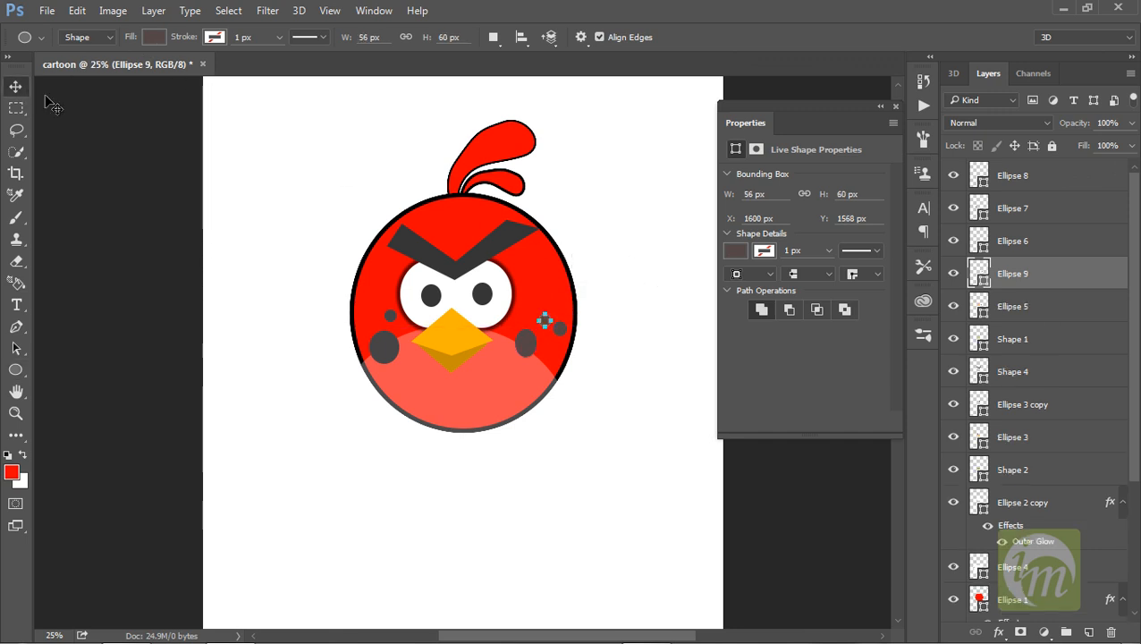
{"action": "left_click_drag", "start_coordinate": [525, 337], "coordinate": [557, 328]}
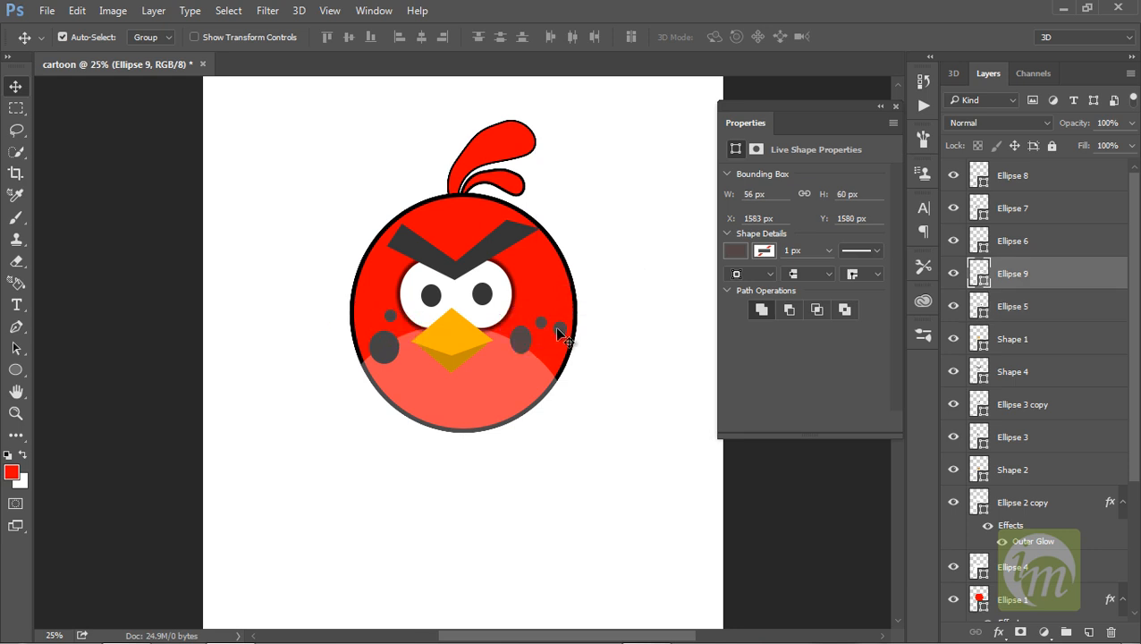
{"action": "left_click_drag", "start_coordinate": [388, 316], "coordinate": [368, 332]}
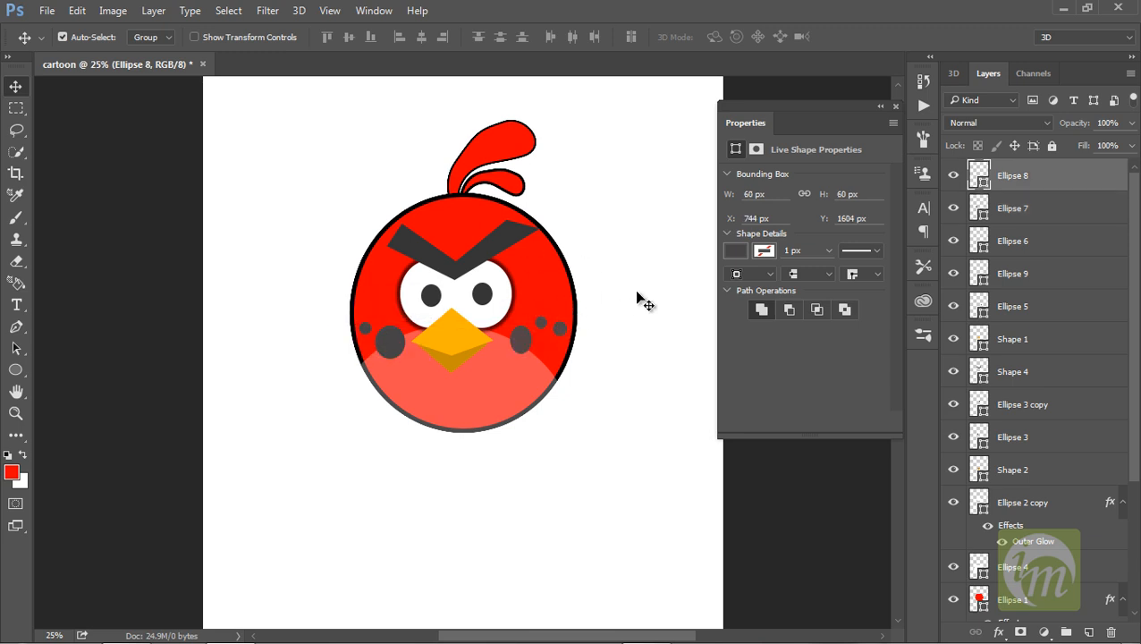
{"action": "left_click_drag", "start_coordinate": [564, 336], "coordinate": [558, 331]}
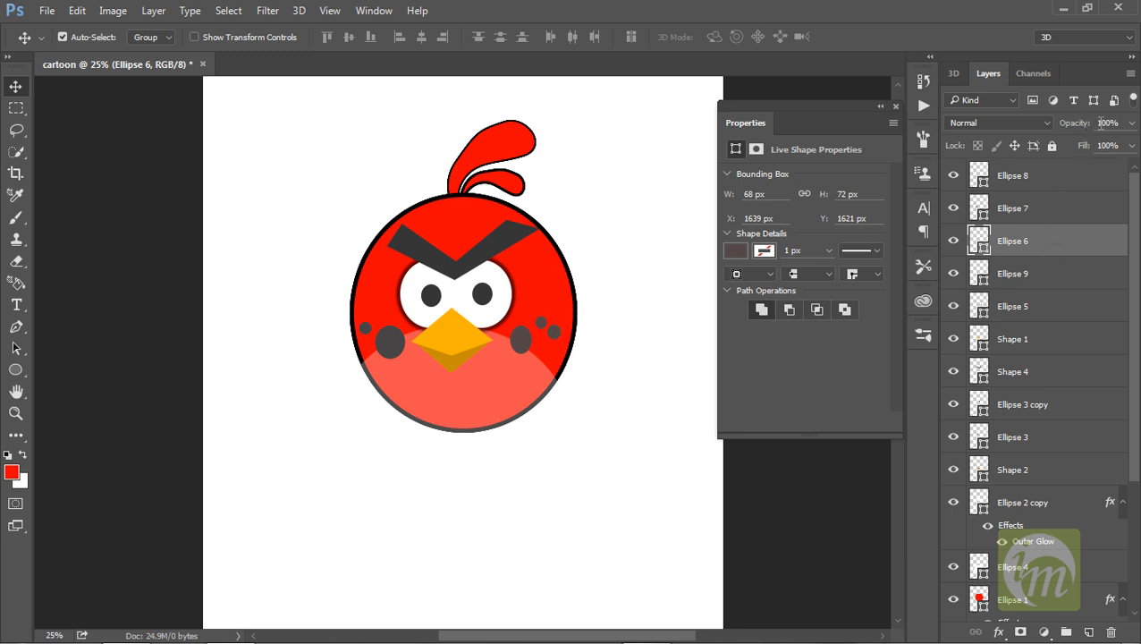
Lower the opacity of the three right-cheek spots, setting the outermost one to 10%
{"action": "left_click", "coordinate": [1123, 126]}
{"action": "type", "text": "10"}
{"action": "left_click", "coordinate": [541, 322]}
{"action": "left_click", "coordinate": [1076, 122]}
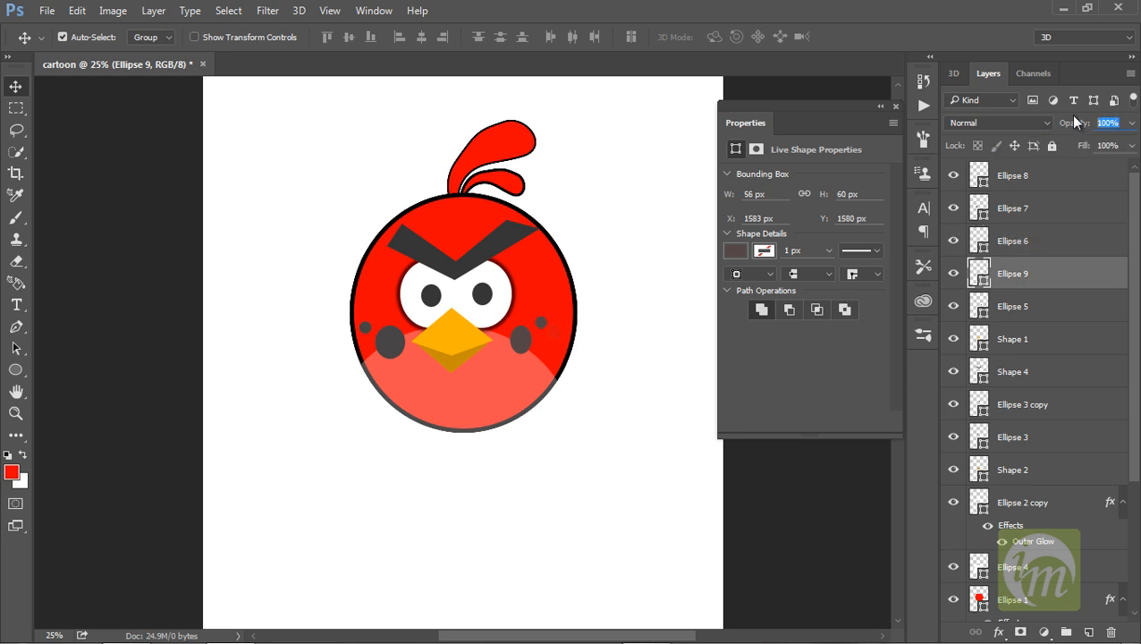
{"action": "left_click", "coordinate": [529, 334]}
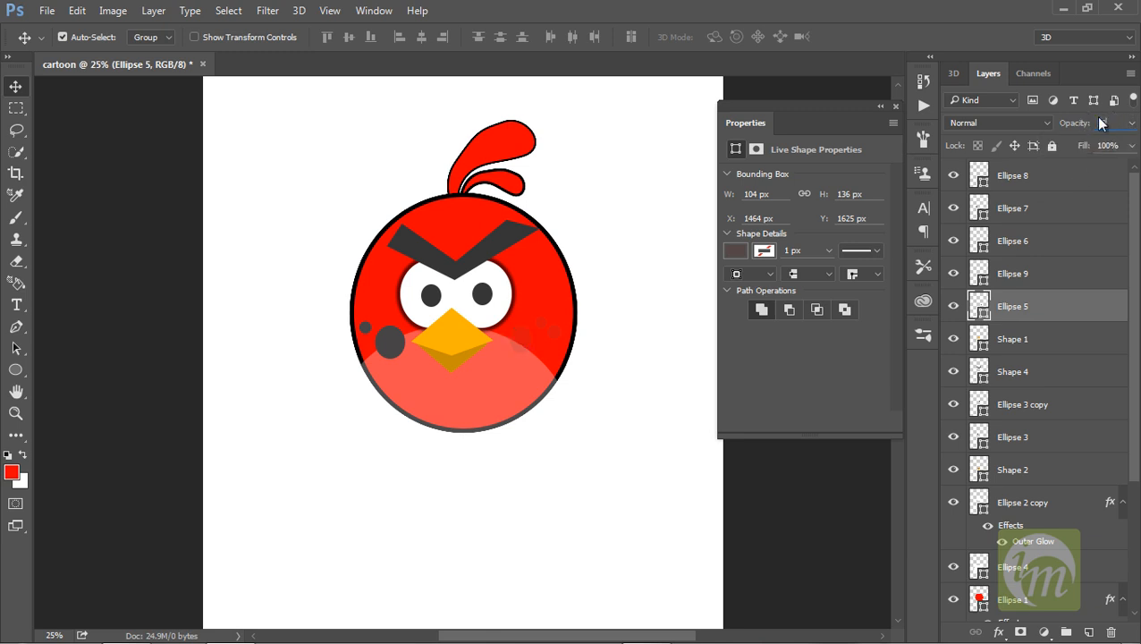
Set the opacity of the large and small left-cheek spots to 20%
{"action": "left_click", "coordinate": [363, 327]}
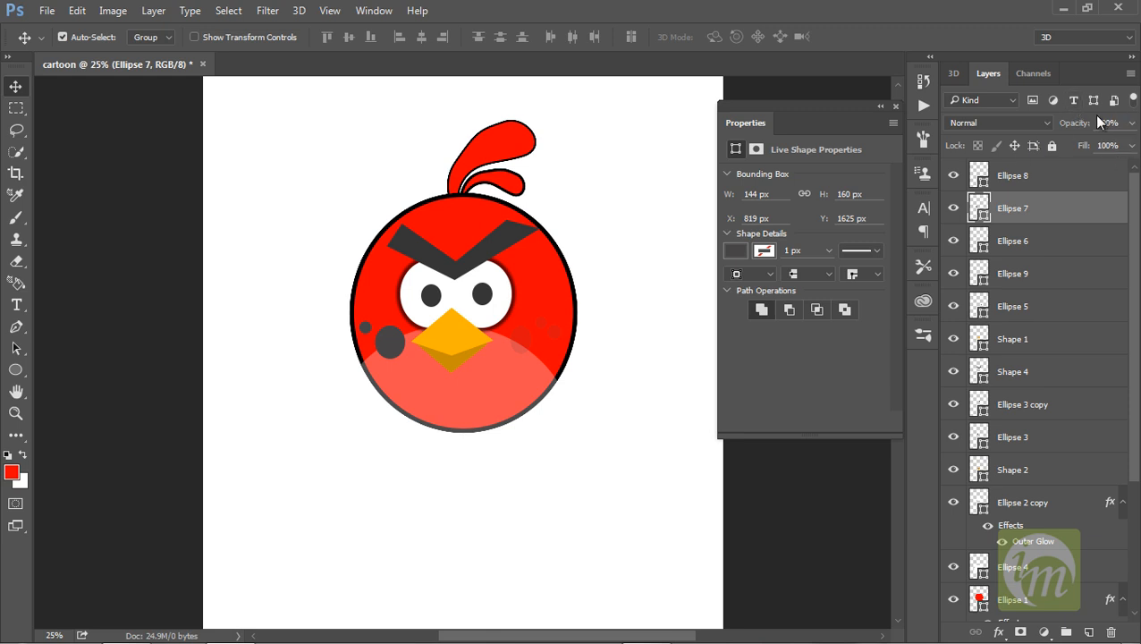
{"action": "left_click", "coordinate": [1116, 124]}
{"action": "type", "text": "20"}
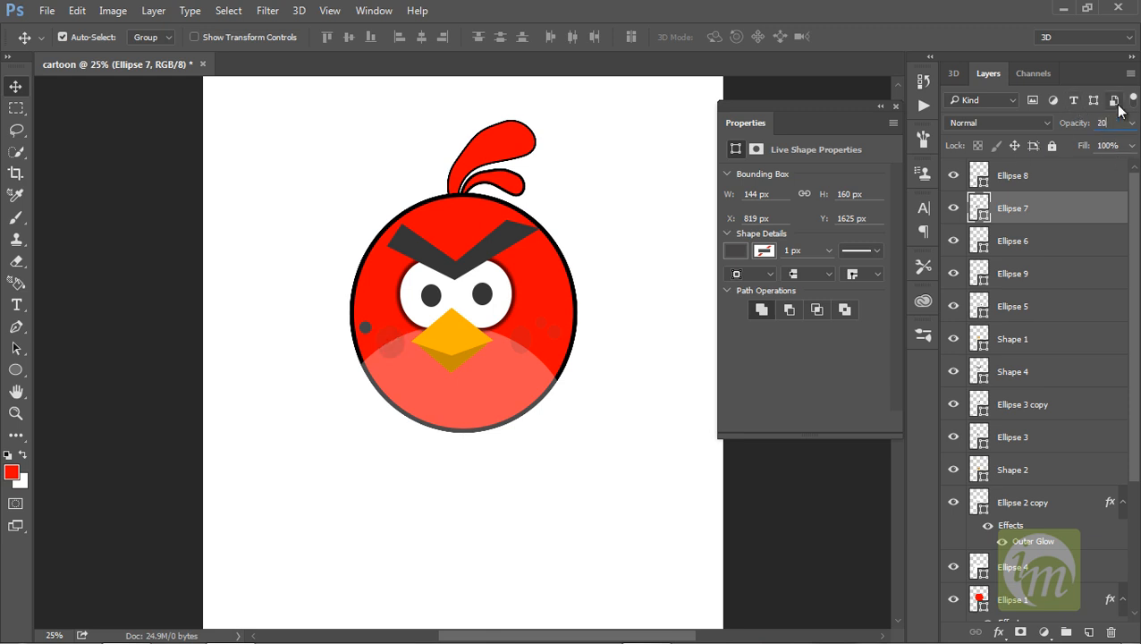
{"action": "left_click", "coordinate": [362, 324]}
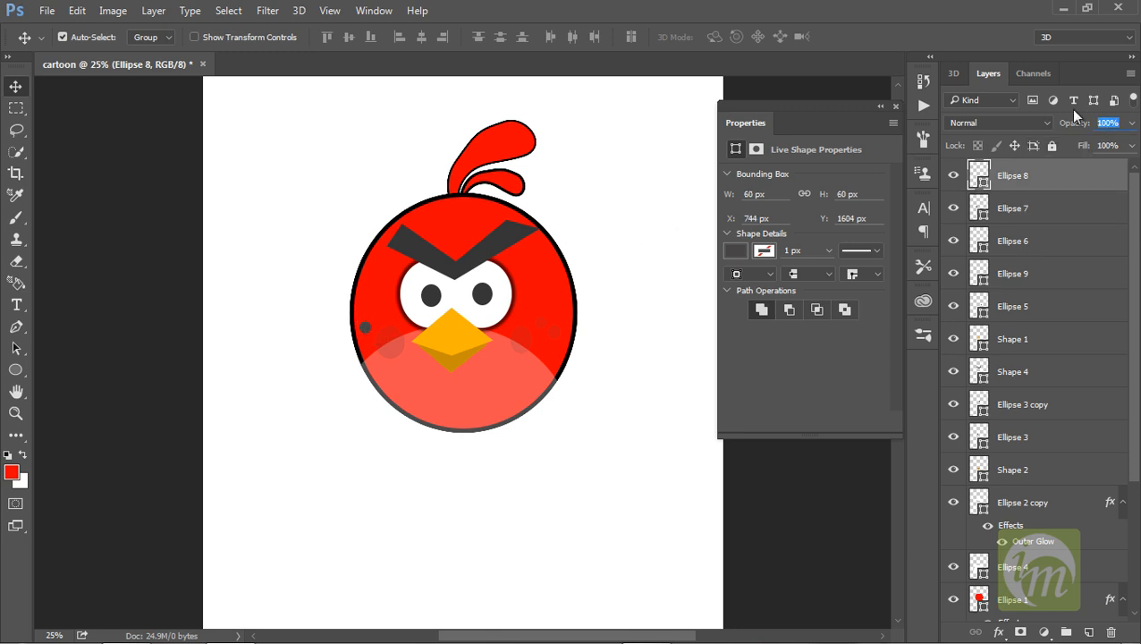
{"action": "type", "text": "20"}
Draw a closed triangular shape about 314 by 90 px across the beak opening with the Pen tool
{"action": "left_click", "coordinate": [502, 381]}
{"action": "scroll", "coordinate": [989, 434], "scroll_direction": "down", "scroll_amount": 2}
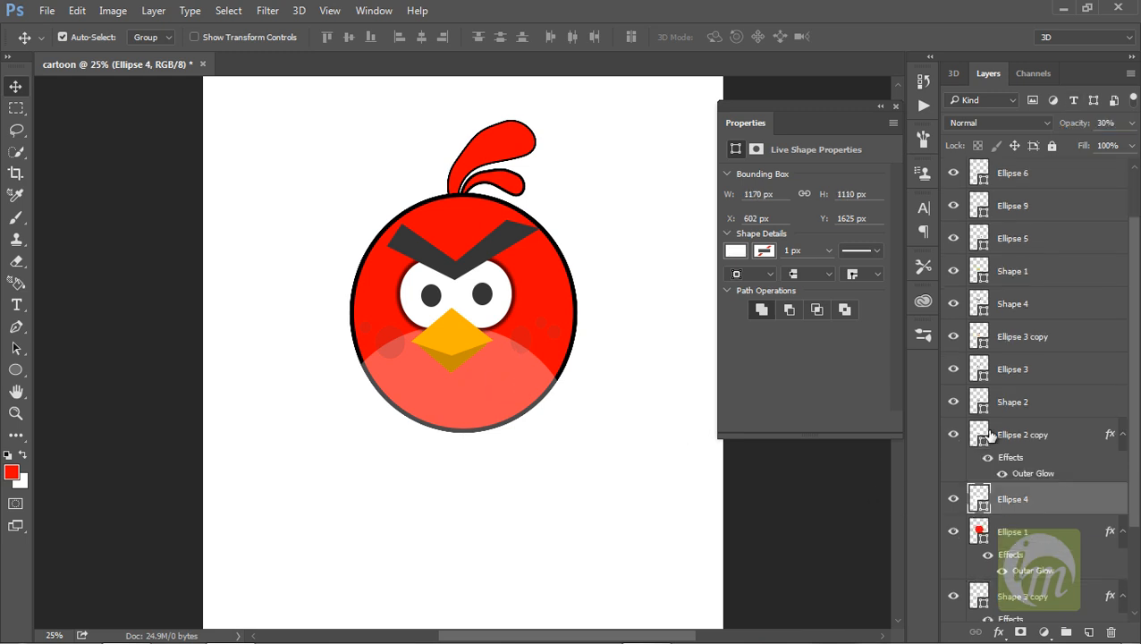
{"action": "key", "text": "ctrl+minus"}
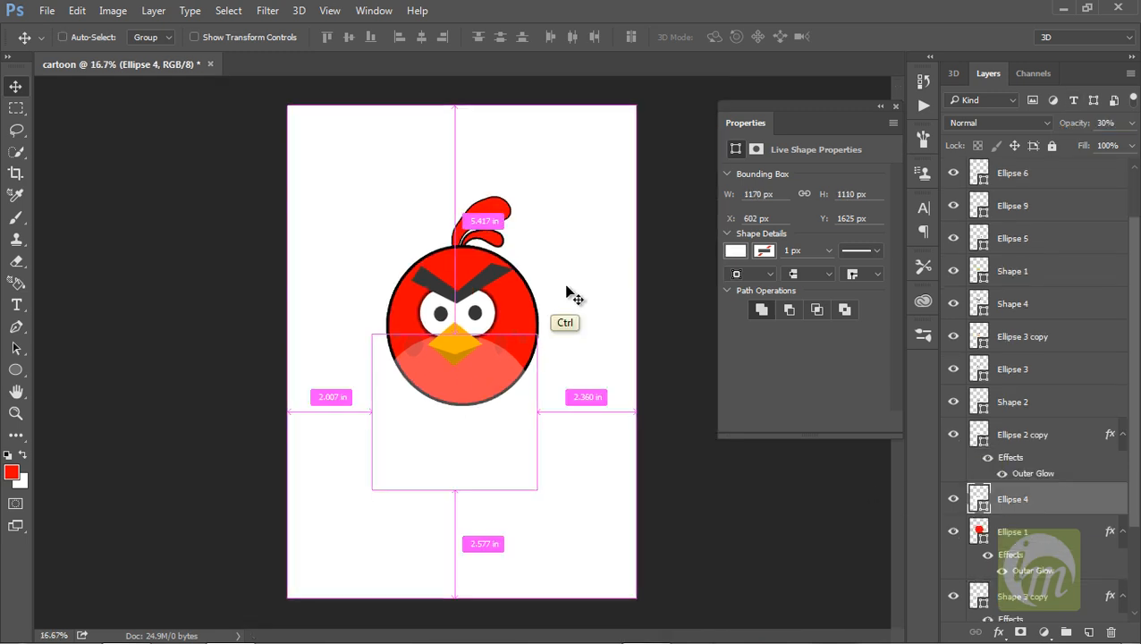
{"action": "key", "text": "ctrl+plus"}
{"action": "key", "text": "ctrl+plus"}
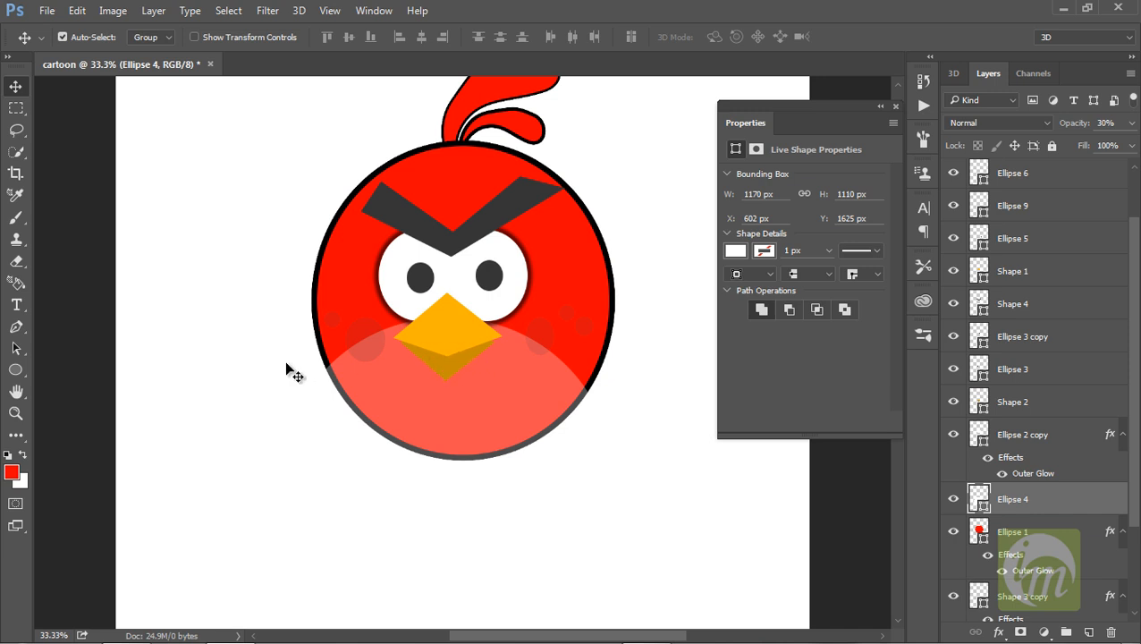
{"action": "left_click", "coordinate": [16, 327]}
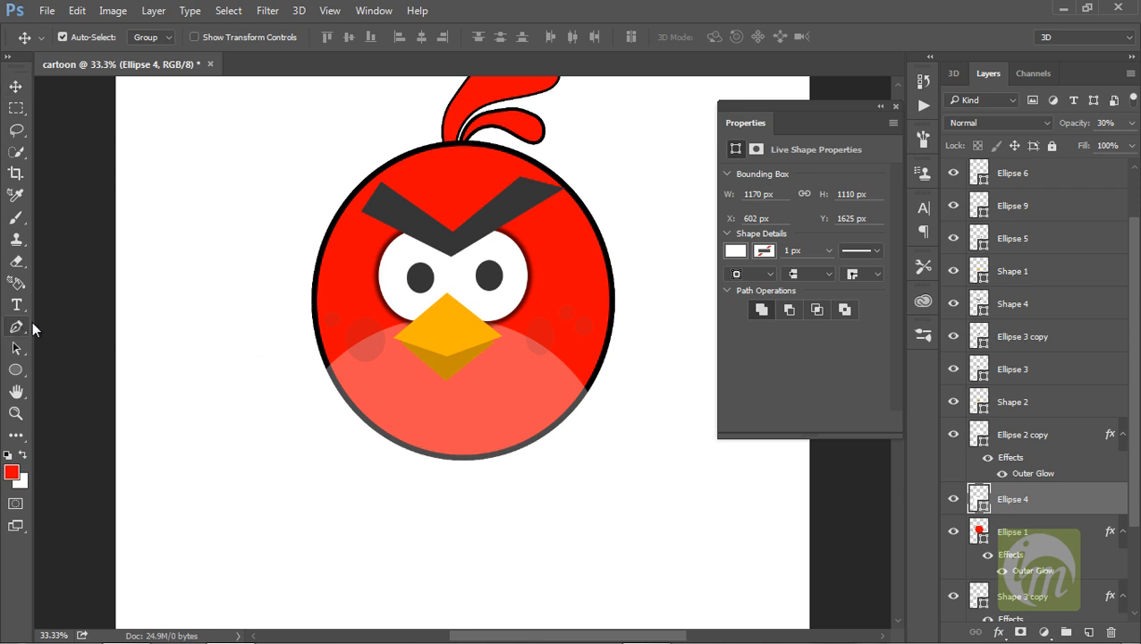
{"action": "left_click", "coordinate": [405, 343]}
{"action": "left_click", "coordinate": [447, 366]}
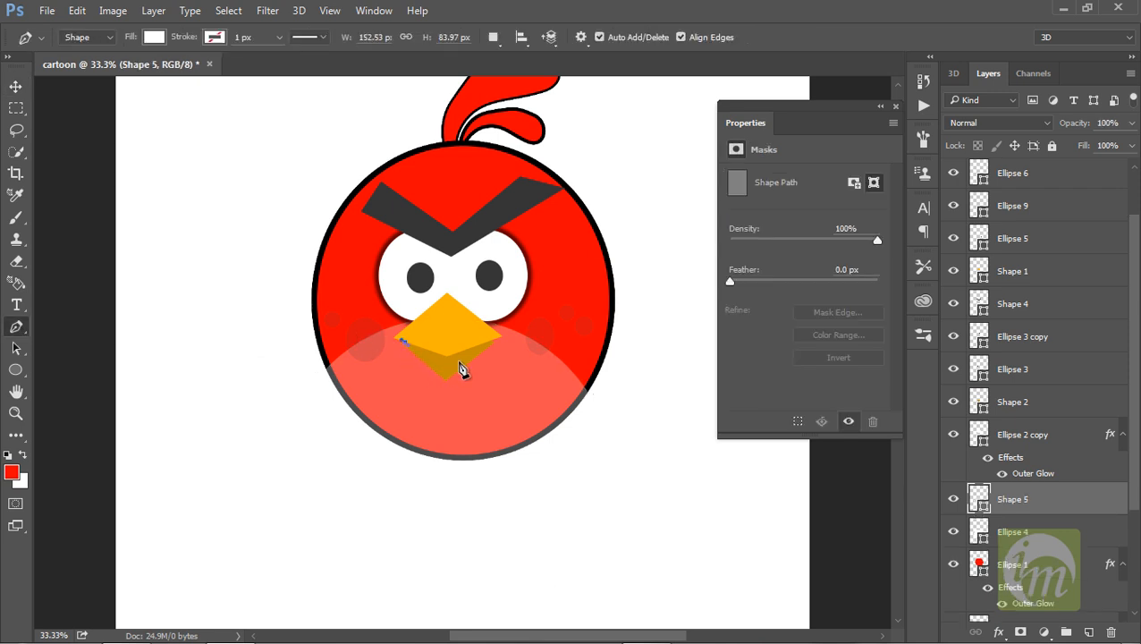
{"action": "left_click", "coordinate": [492, 341]}
{"action": "left_click", "coordinate": [405, 343]}
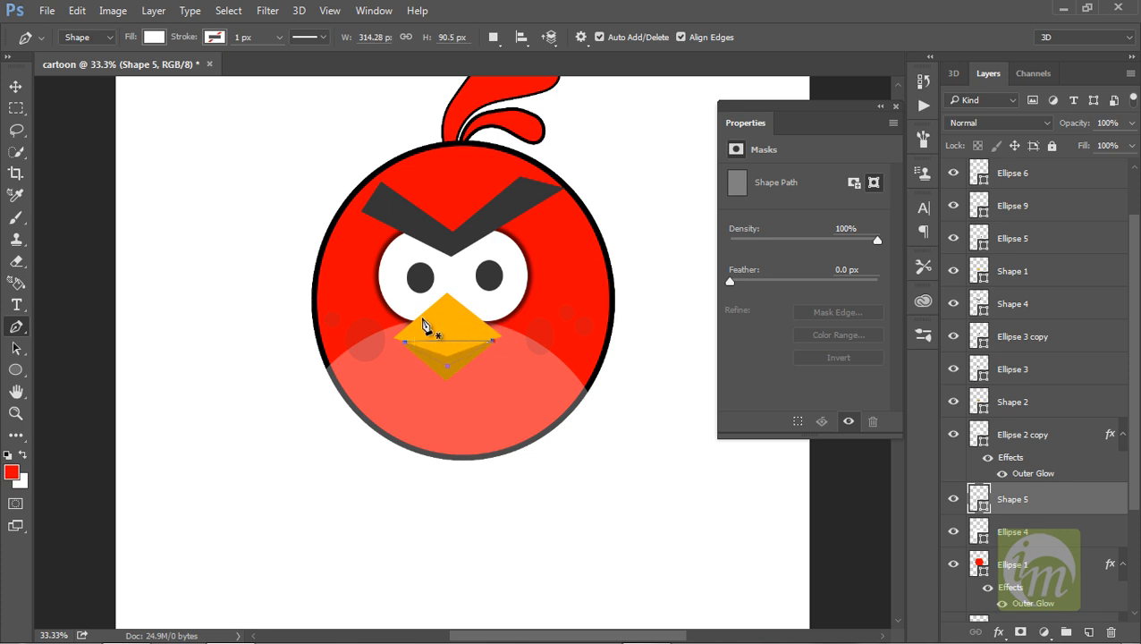
{"action": "left_click", "coordinate": [20, 86]}
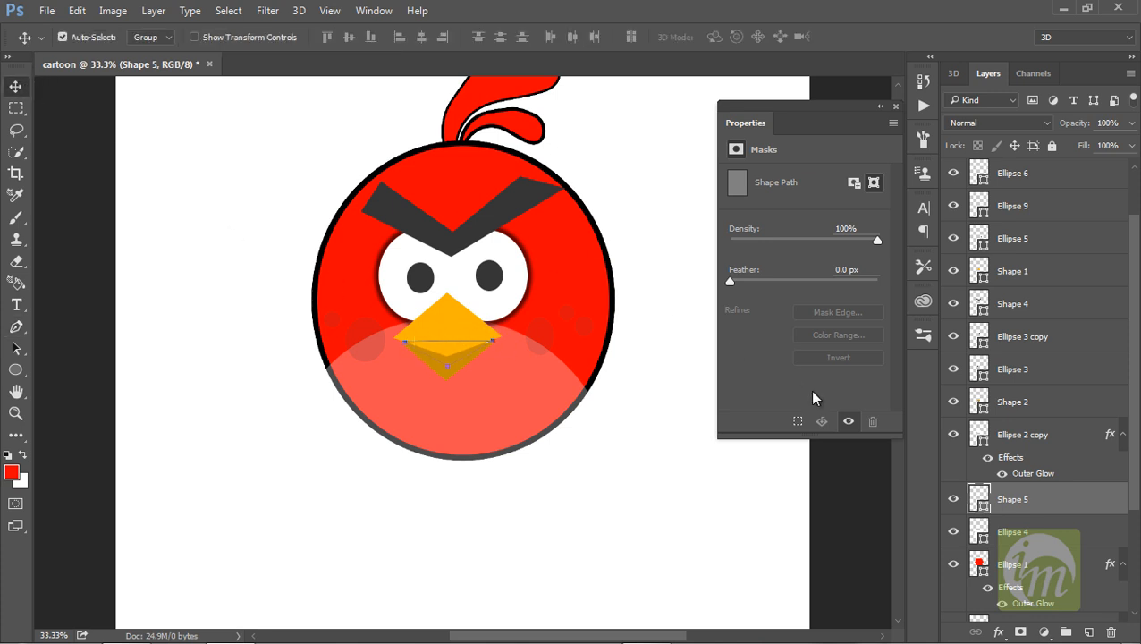
Fill the triangular beak shape with near-black #262424
{"action": "double_click", "coordinate": [980, 501]}
{"action": "left_click_drag", "start_coordinate": [707, 267], "coordinate": [685, 258]}
{"action": "left_click_drag", "start_coordinate": [675, 307], "coordinate": [692, 288]}
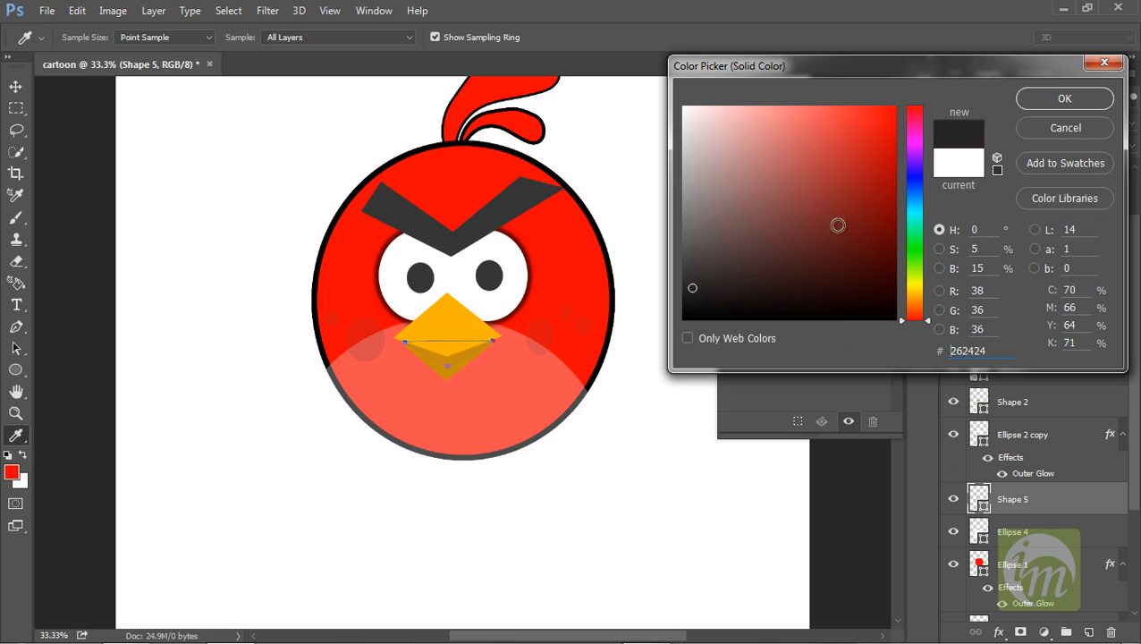
{"action": "left_click", "coordinate": [1051, 101]}
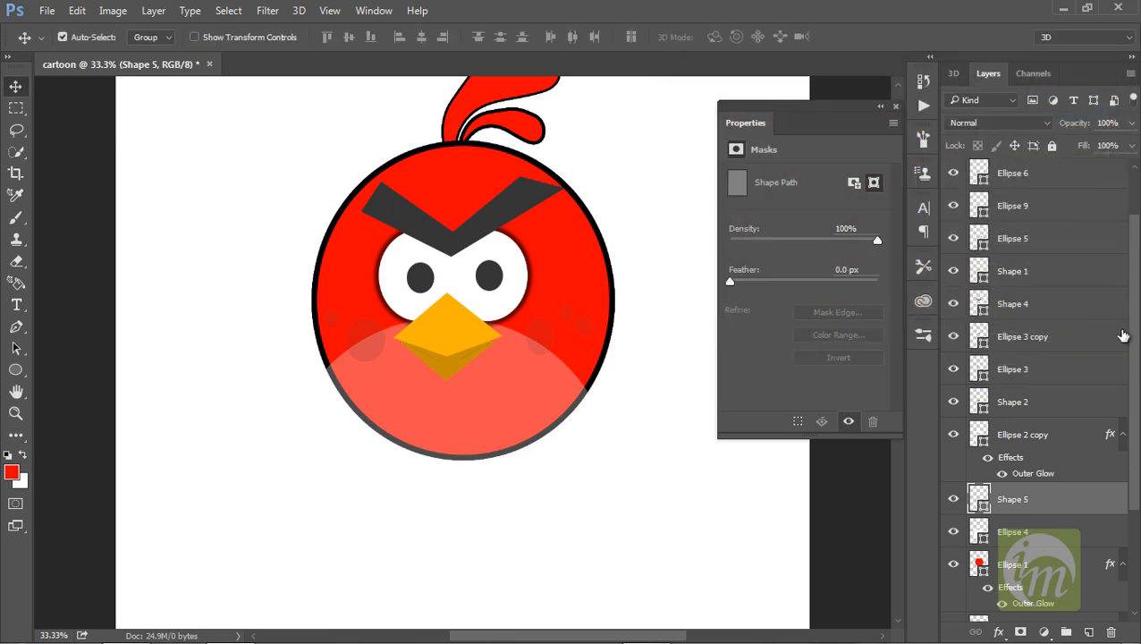
Place the triangular shape's layer between the upper and lower beak layers and set its opacity to 20%
{"action": "scroll", "coordinate": [1123, 336], "scroll_direction": "down", "scroll_amount": 5}
{"action": "left_click_drag", "start_coordinate": [1073, 332], "coordinate": [1031, 267]}
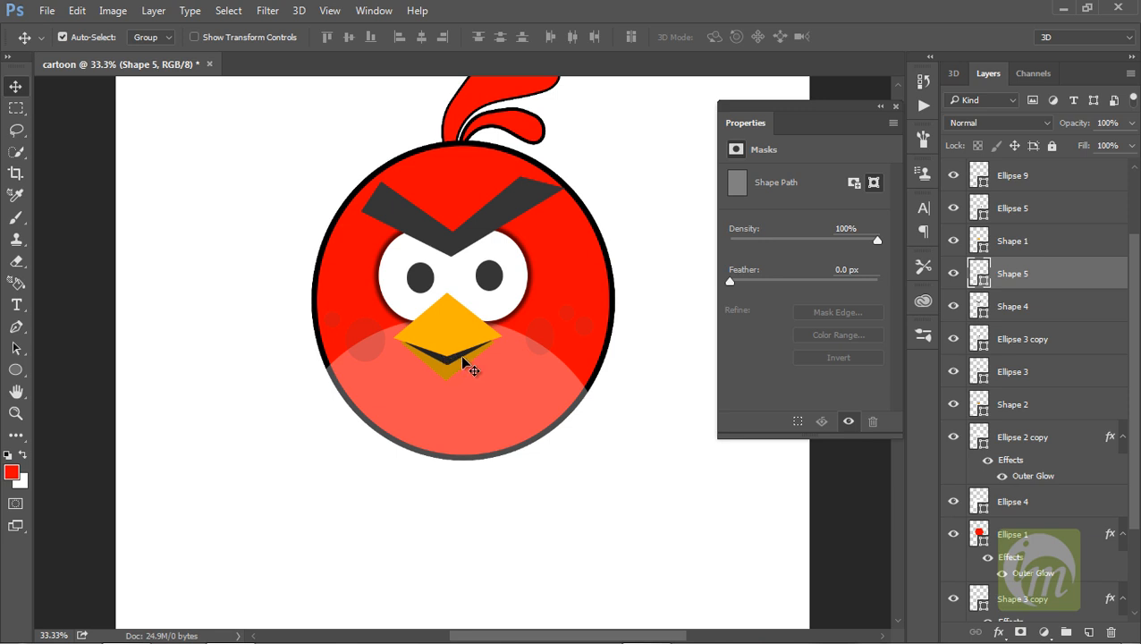
{"action": "left_click_drag", "start_coordinate": [1082, 123], "coordinate": [1042, 117]}
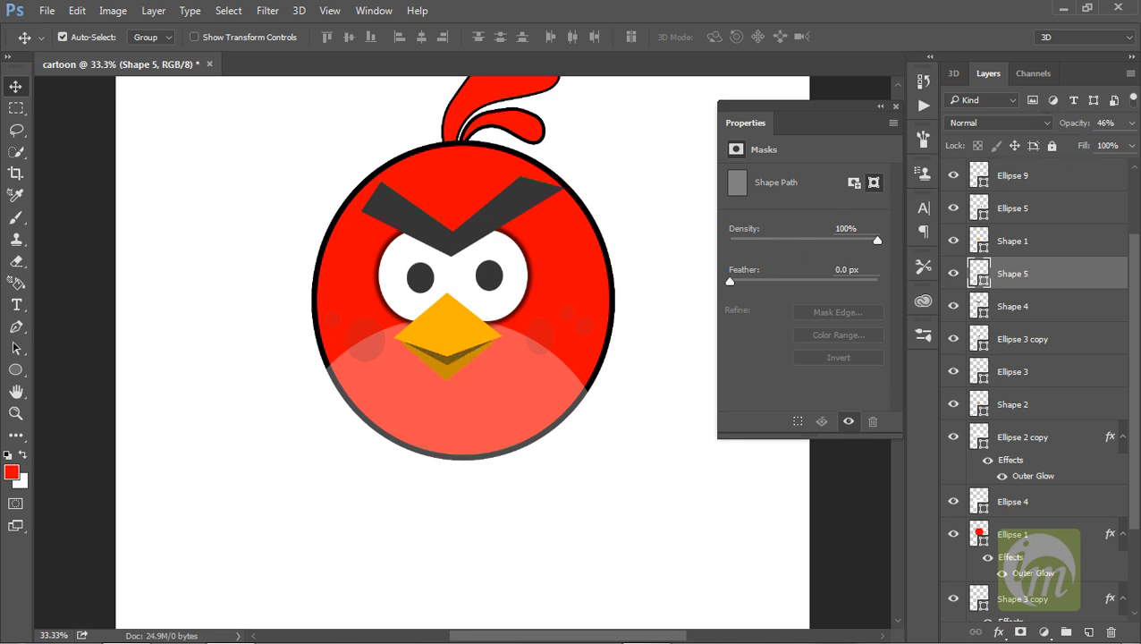
{"action": "left_click", "coordinate": [1121, 121]}
{"action": "type", "text": "20"}
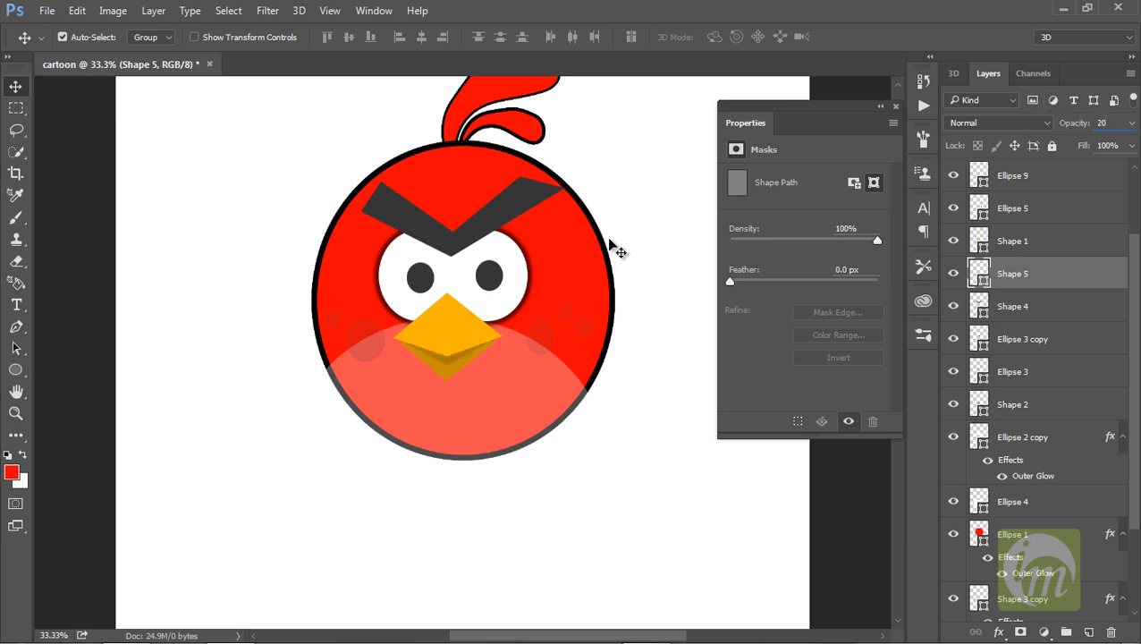
Deselect all layers and close the Properties panel
{"action": "key", "text": "ctrl+minus"}
{"action": "left_click", "coordinate": [680, 185]}
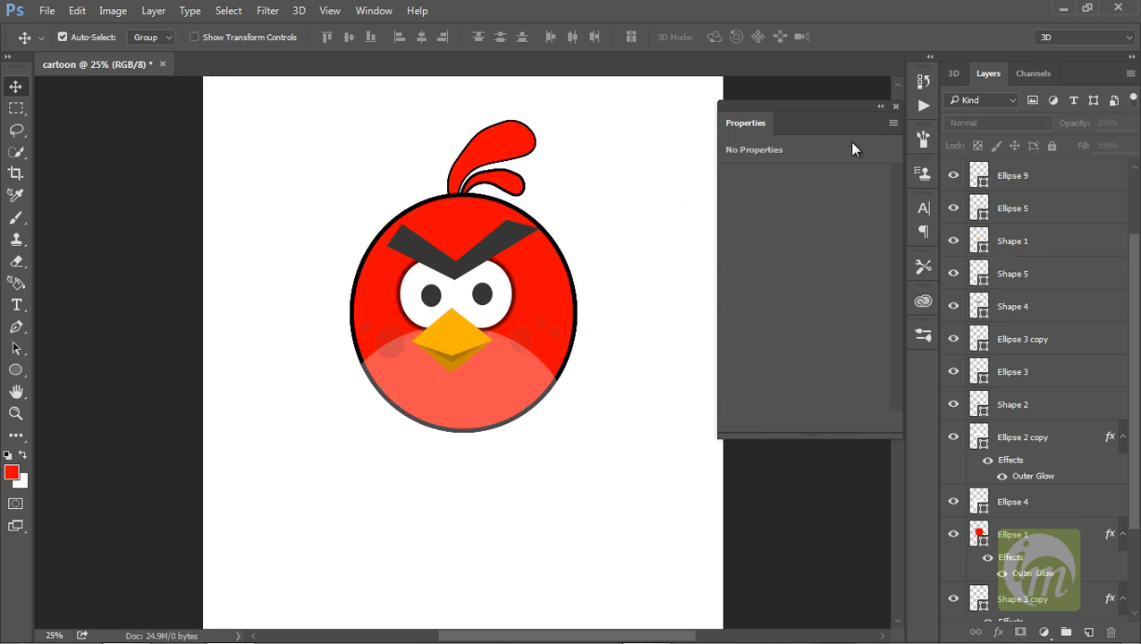
{"action": "left_click", "coordinate": [896, 106]}
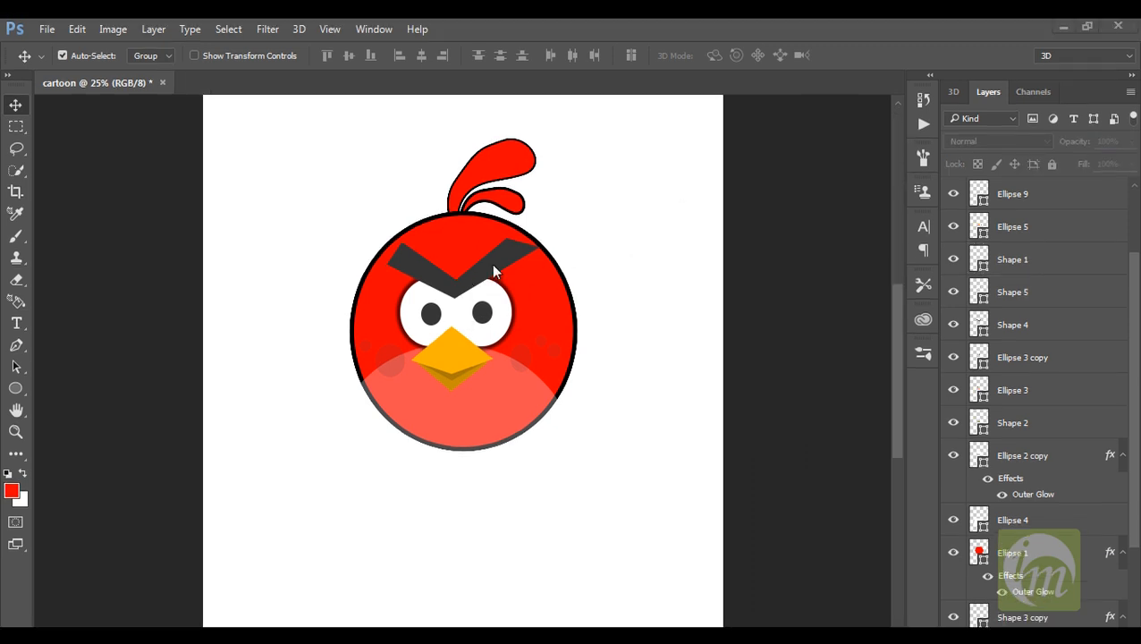